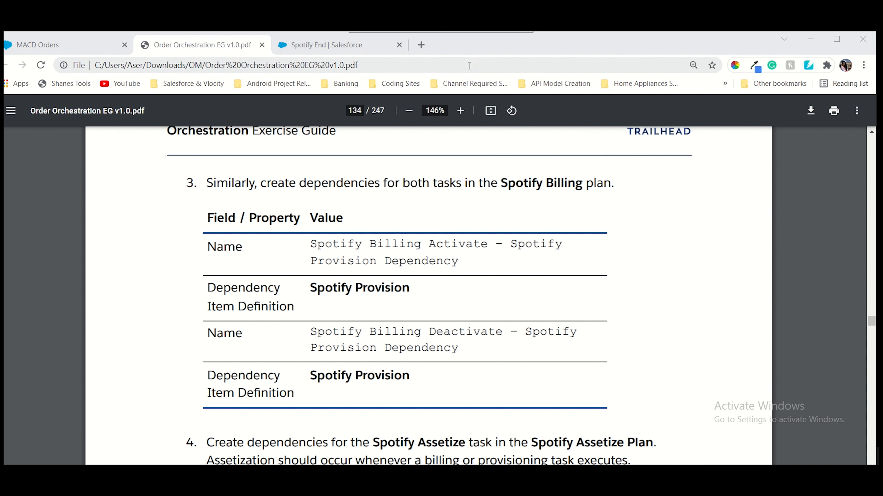
Scroll the guide to step 3 and select the Spotify Billing Activate dependency name
scroll(497, 295, "up", 15)
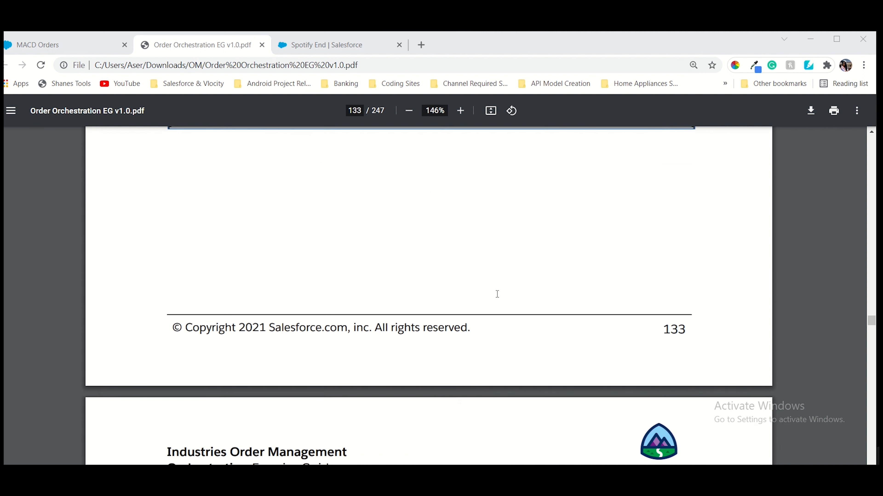
scroll(497, 294, "up", 5)
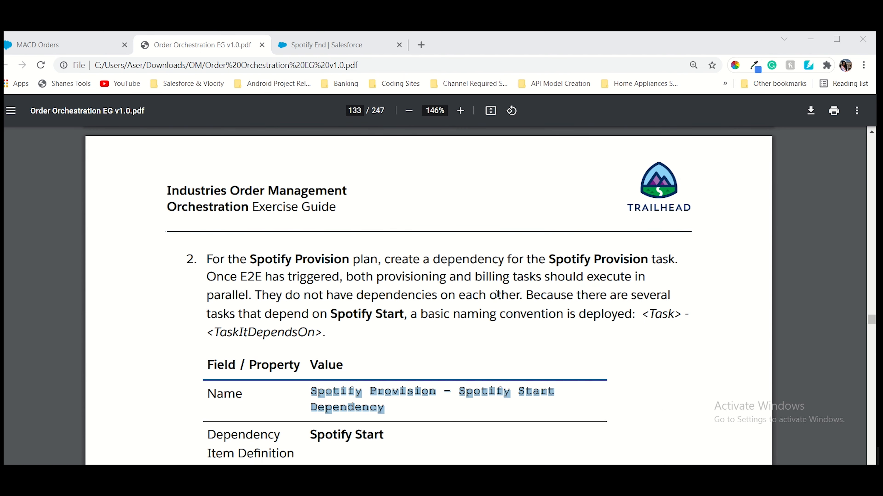
scroll(497, 294, "down", 3)
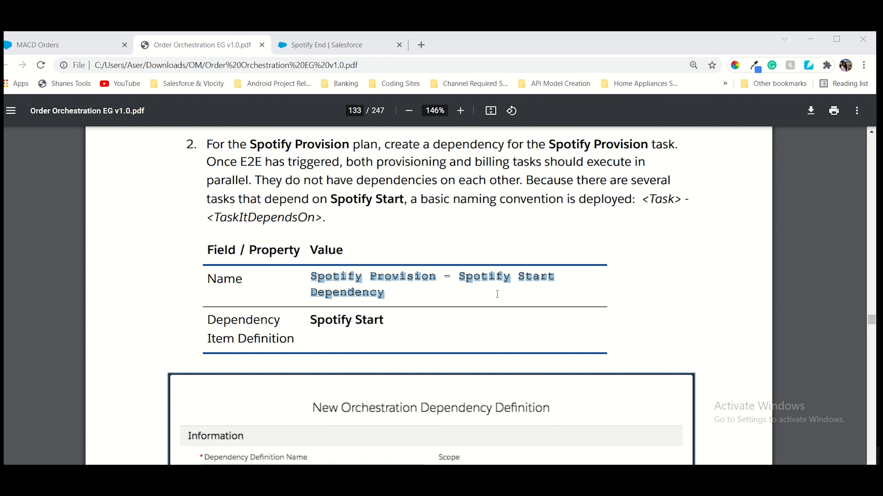
scroll(497, 294, "down", 20)
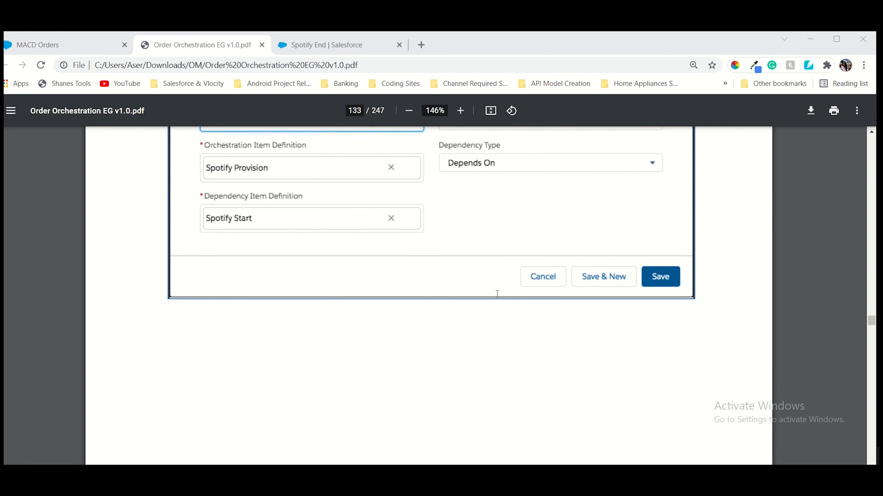
scroll(497, 294, "down", 5)
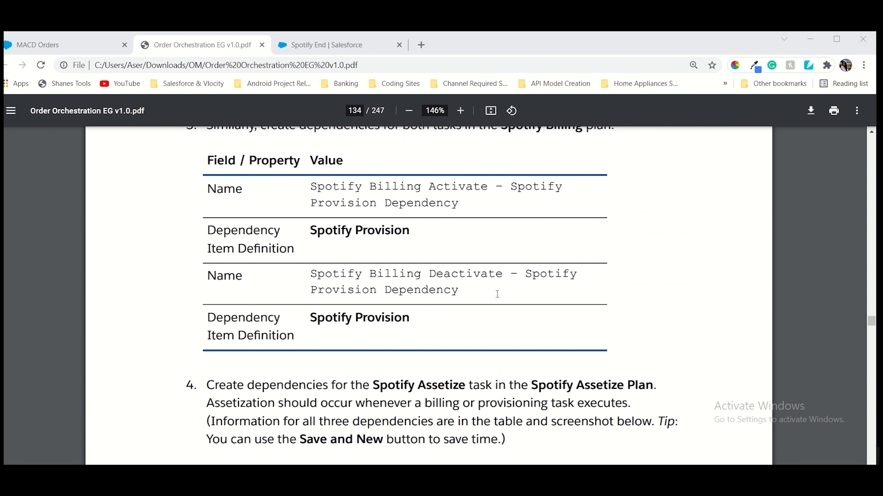
scroll(497, 294, "up", 2)
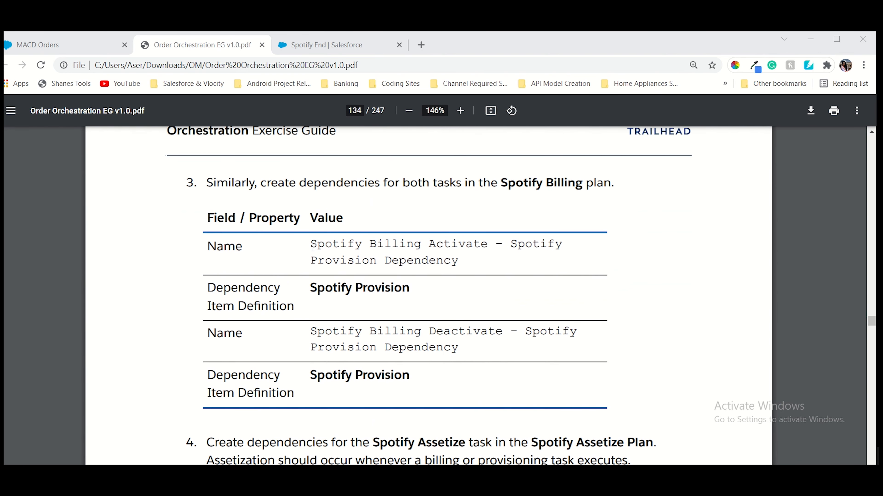
left_click_drag(313, 247, 459, 264)
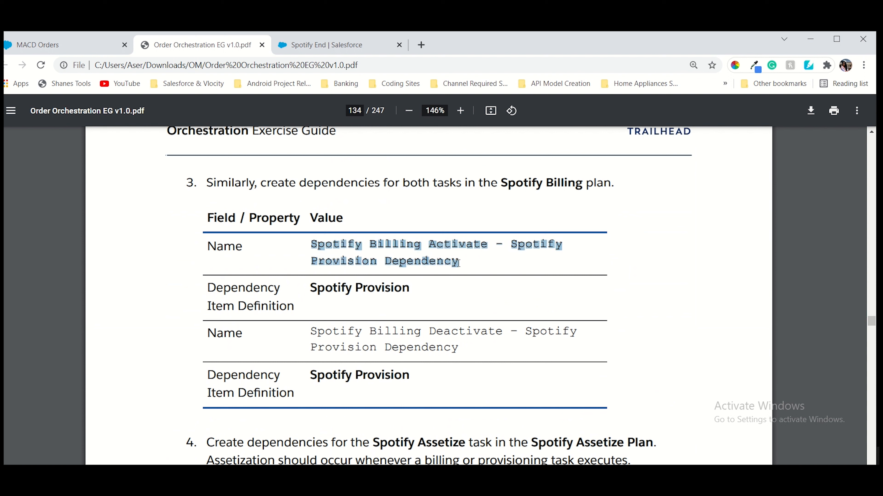
Select the plan name 'Spotify Billing' in step 3 of the guide
double_click(528, 188)
left_click_drag(537, 184, 553, 184)
left_click_drag(492, 183, 565, 183)
left_click(510, 185)
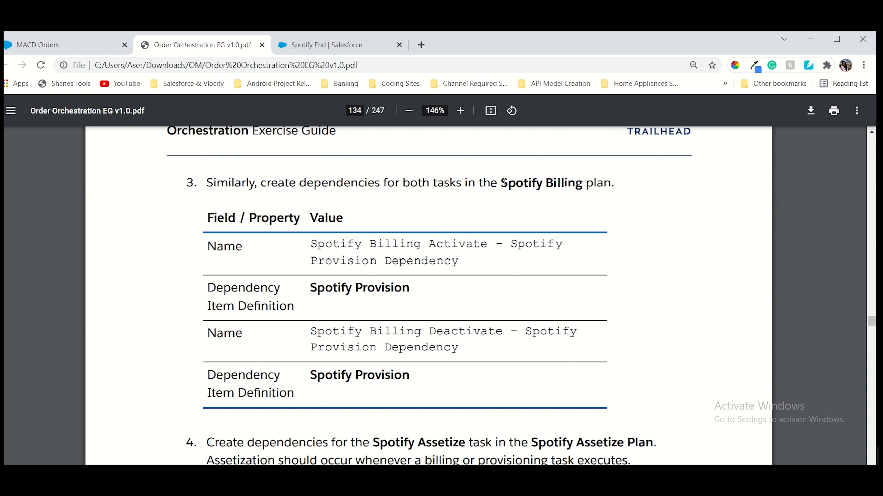
mouse_move(501, 184)
left_mouse_down()
mouse_move(590, 185)
mouse_move(495, 183)
mouse_move(503, 183)
left_mouse_up()
left_click(575, 185)
Copy 'Spotify Billing' and open that plan definition through global search
key("ctrl+c")
left_click(319, 45)
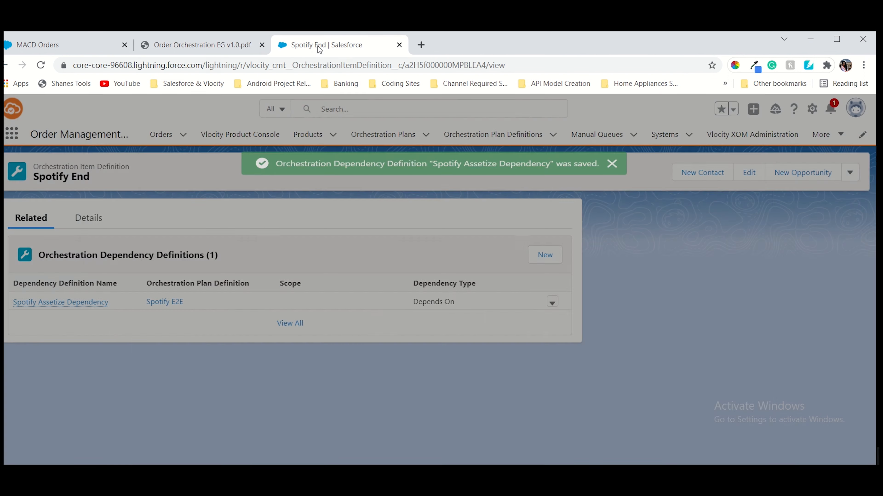
left_click(354, 106)
key("ctrl+v")
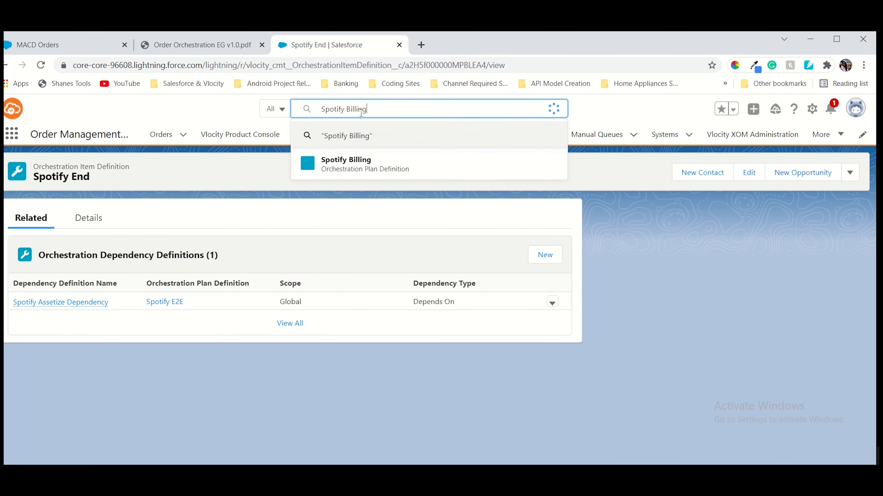
left_click(351, 169)
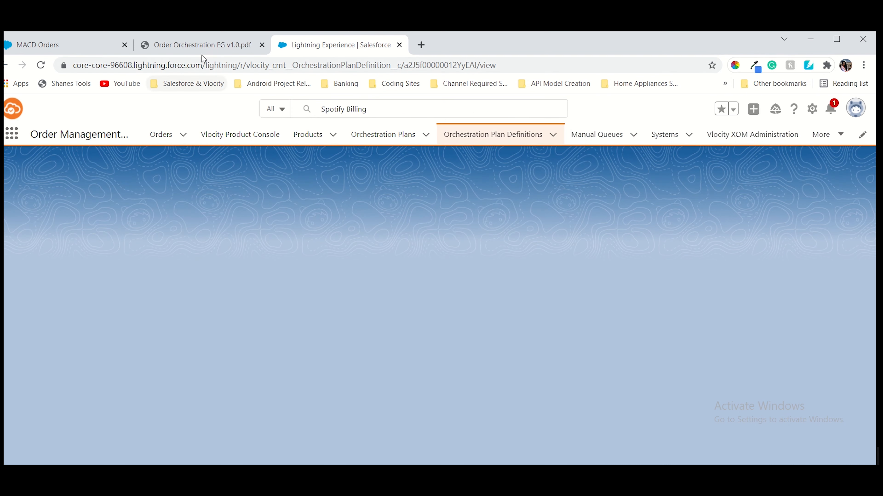
Copy the Activate dependency name and start a dependency definition on Spotify Billing Activate
left_click(200, 46)
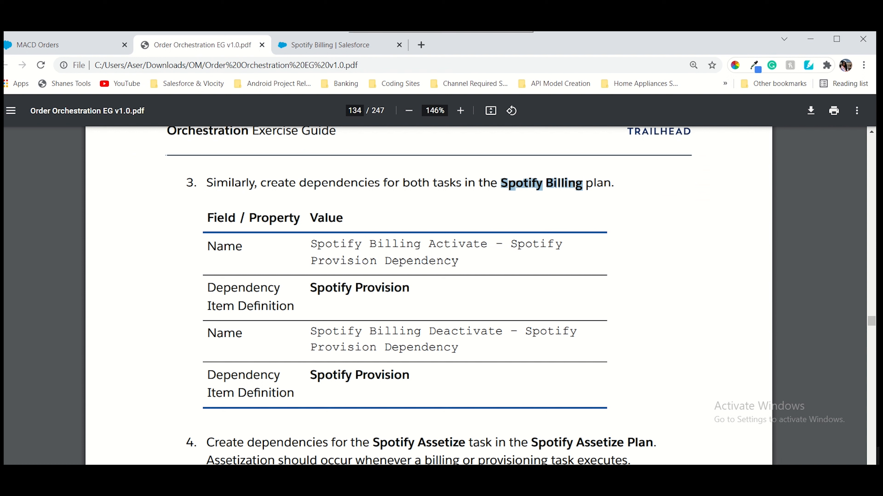
left_click_drag(311, 245, 462, 262)
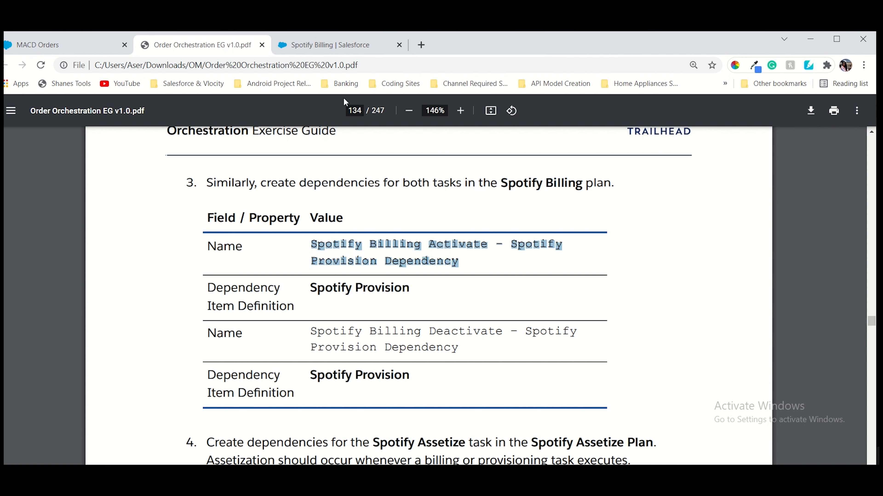
left_click(332, 45)
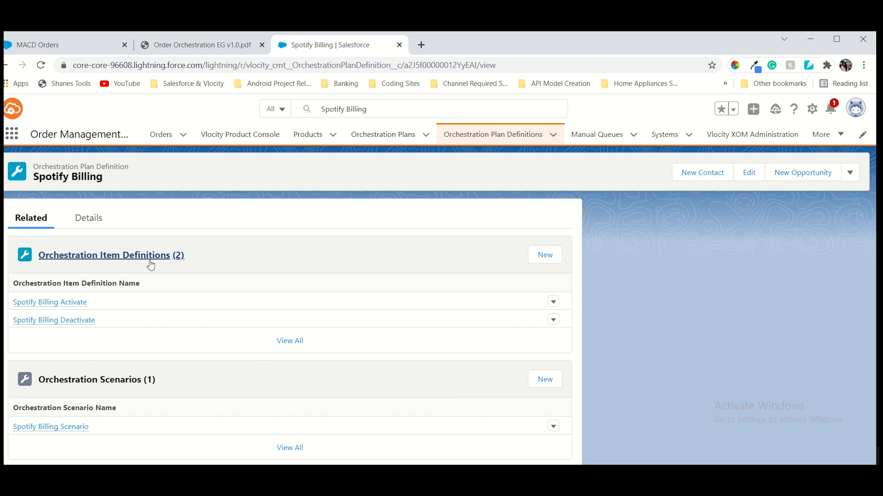
left_click(80, 303)
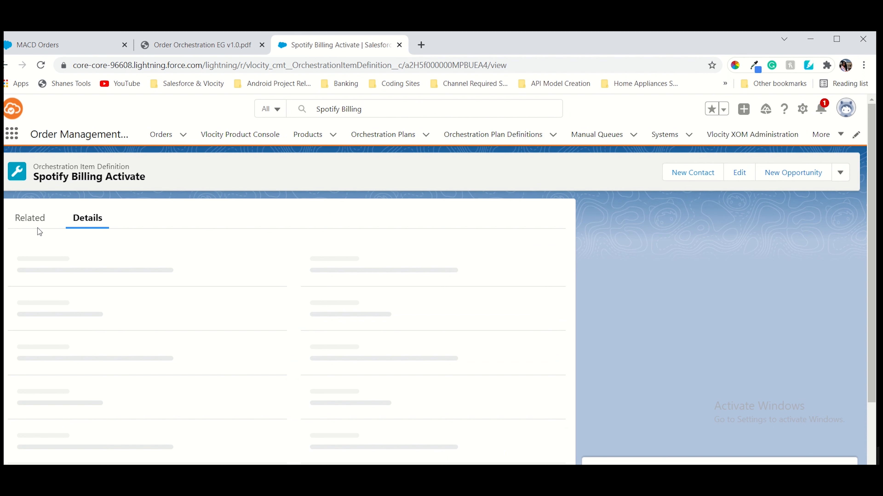
left_click(35, 222)
left_click(550, 257)
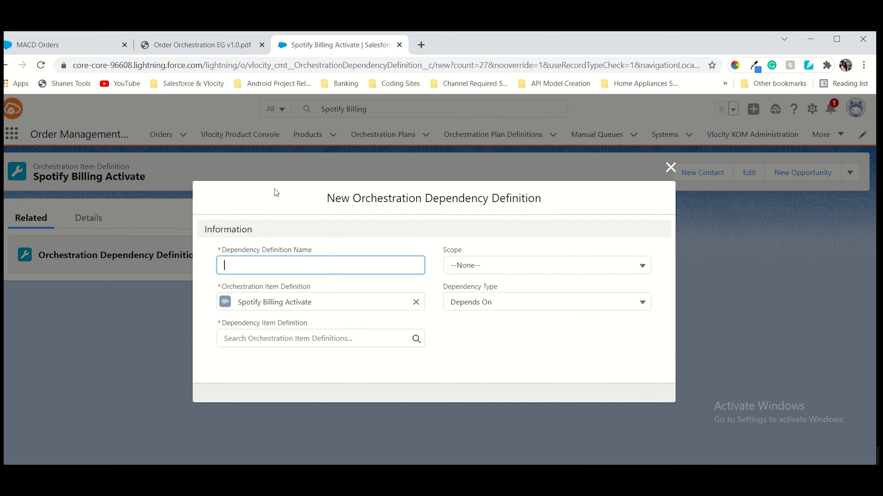
Paste the Spotify Billing Activate – Spotify Provision Dependency name and copy Spotify Provision from the guide
left_click(280, 256)
key("ctrl+v")
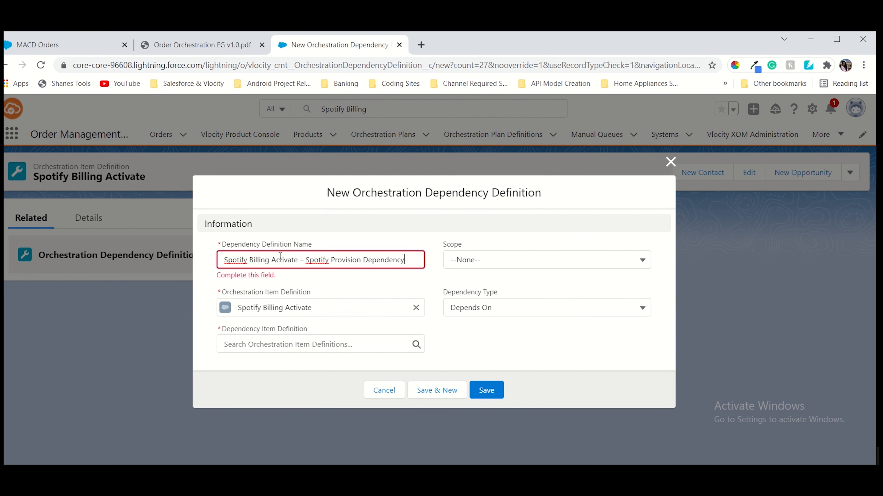
left_click(177, 43)
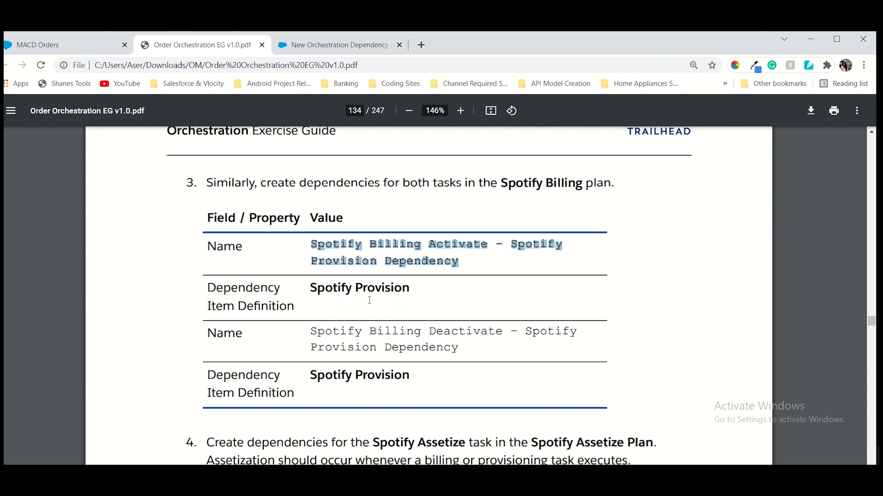
left_click_drag(311, 289, 408, 291)
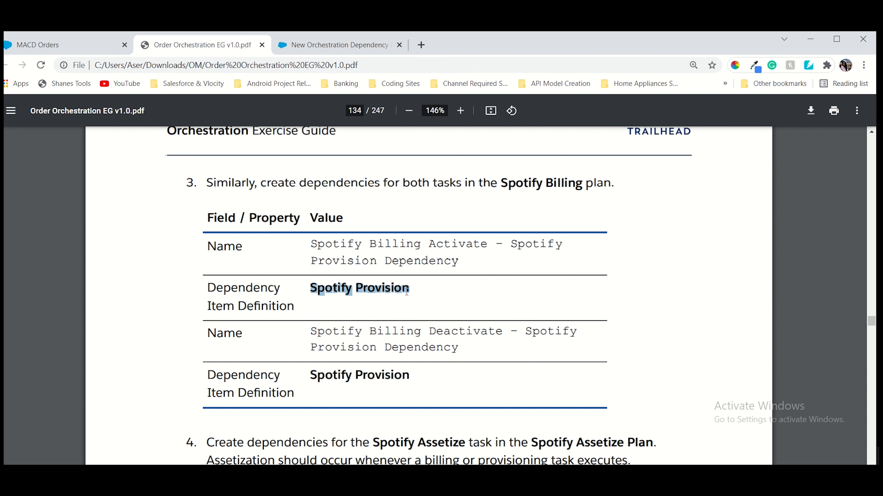
Set Spotify Provision as dependency item with Global scope, save, and copy the Deactivate dependency name
left_click(338, 44)
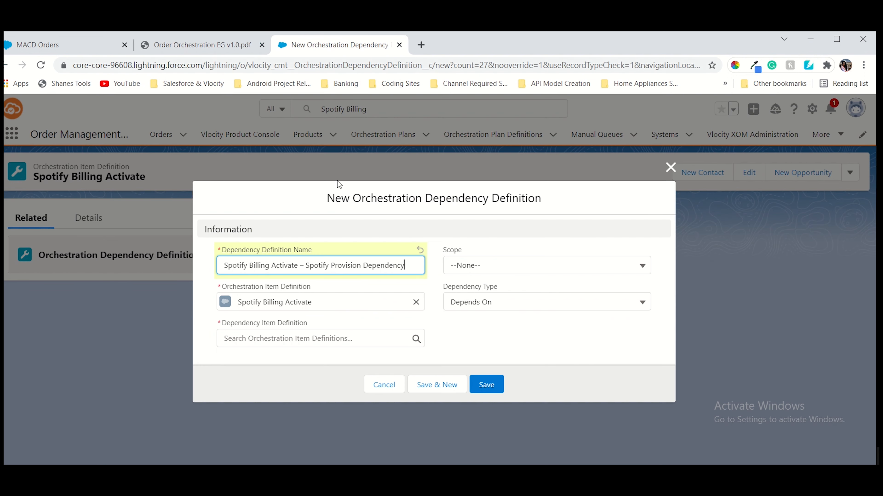
left_click(289, 337)
key("ctrl+v")
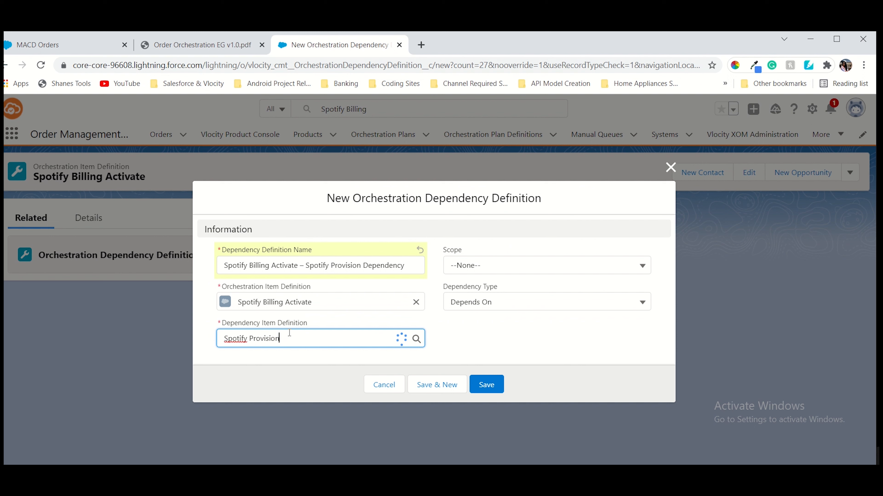
left_click(286, 381)
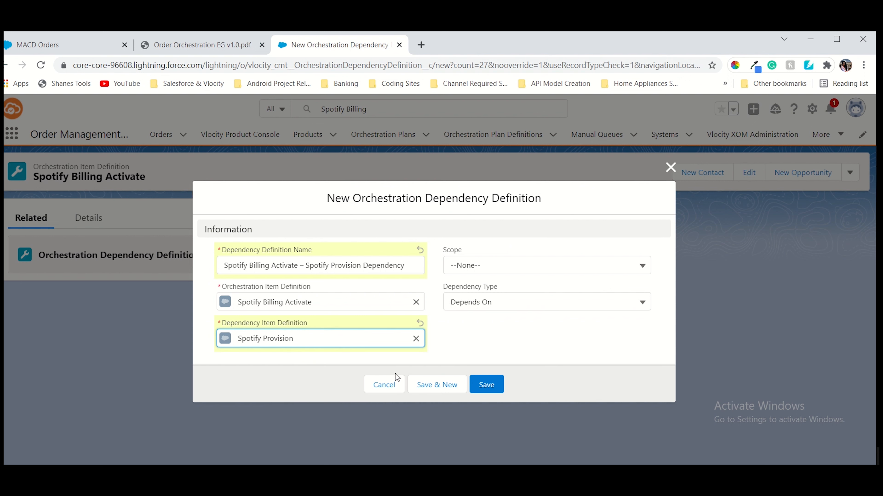
left_click(486, 265)
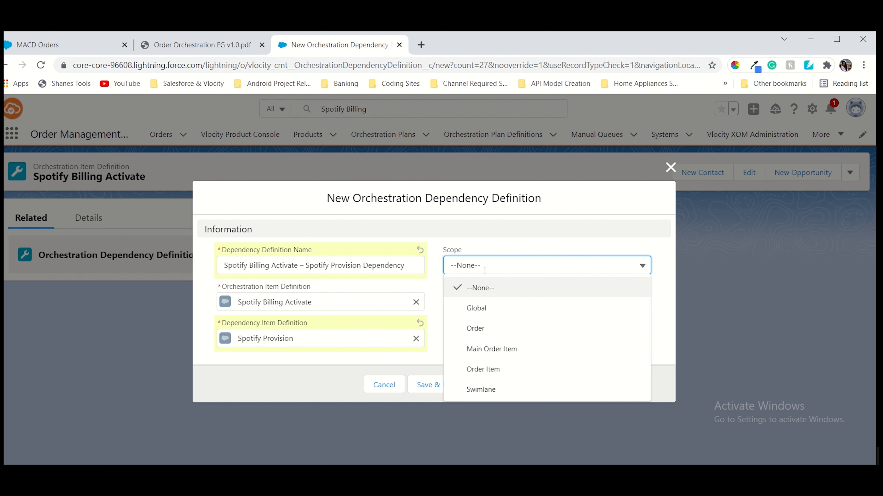
left_click(478, 307)
left_click(491, 381)
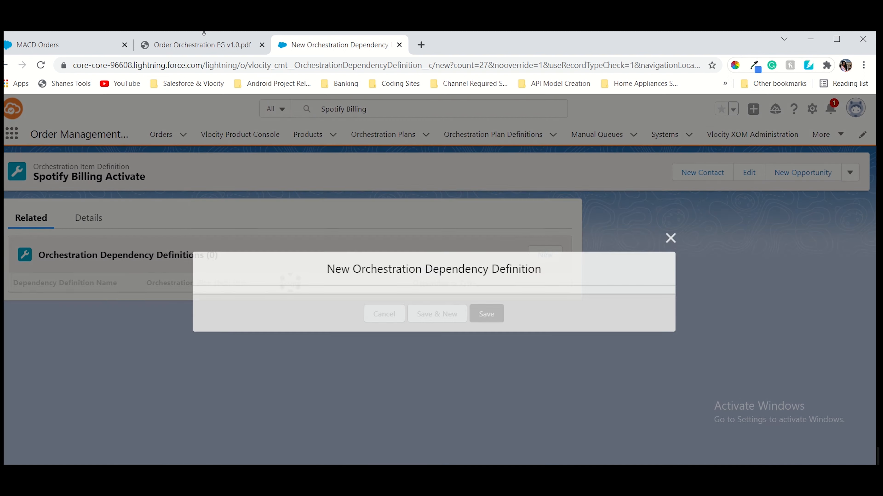
left_click(209, 46)
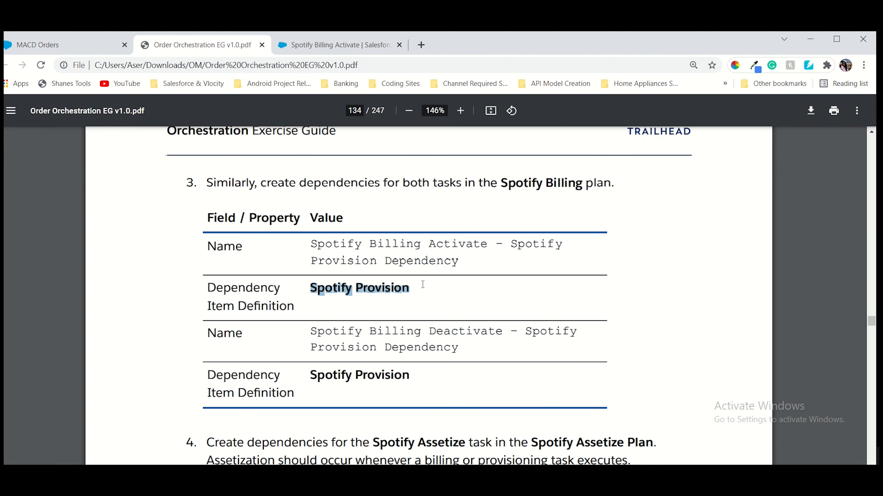
left_click_drag(311, 332, 463, 351)
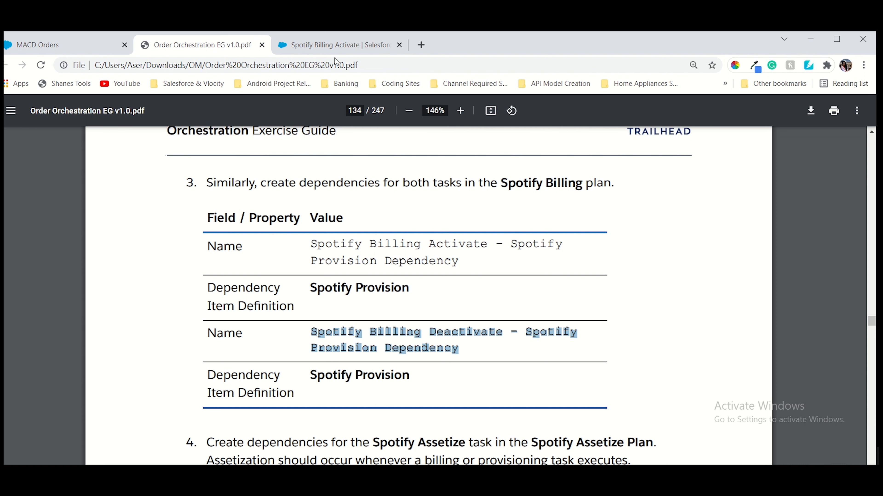
Open Spotify Billing Deactivate from the Spotify Billing plan and start a new dependency definition
left_click(334, 46)
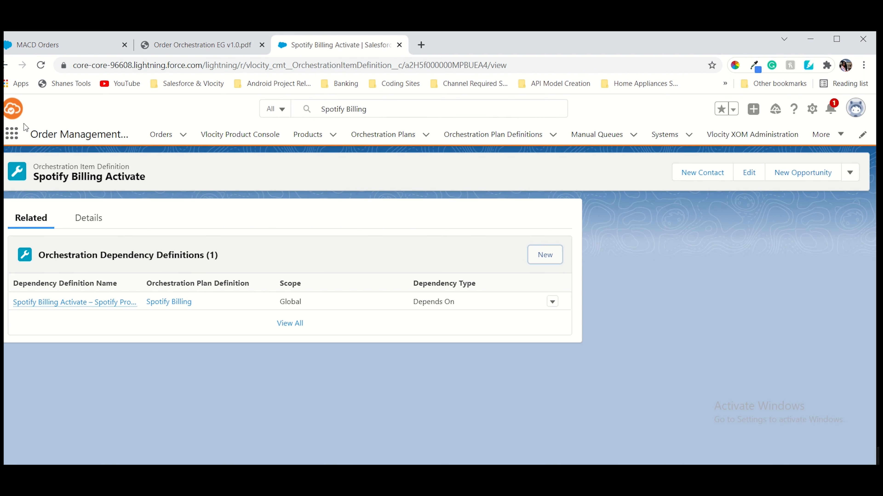
left_click(372, 115)
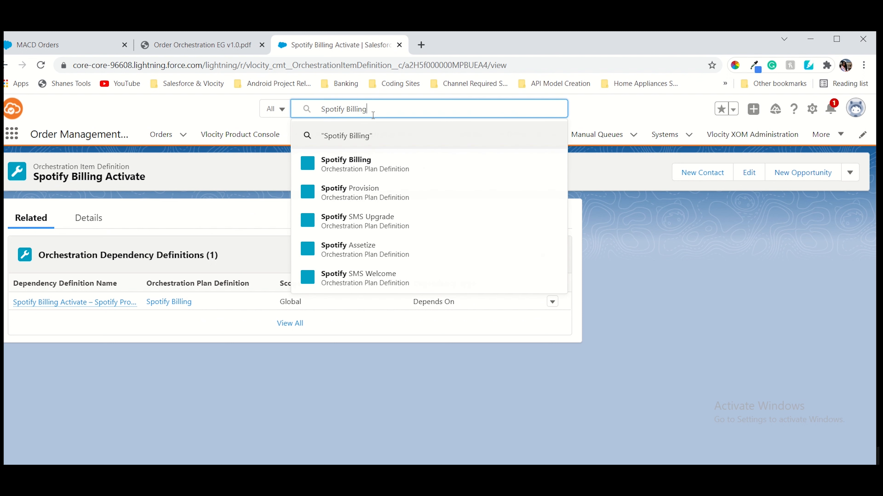
key("Return")
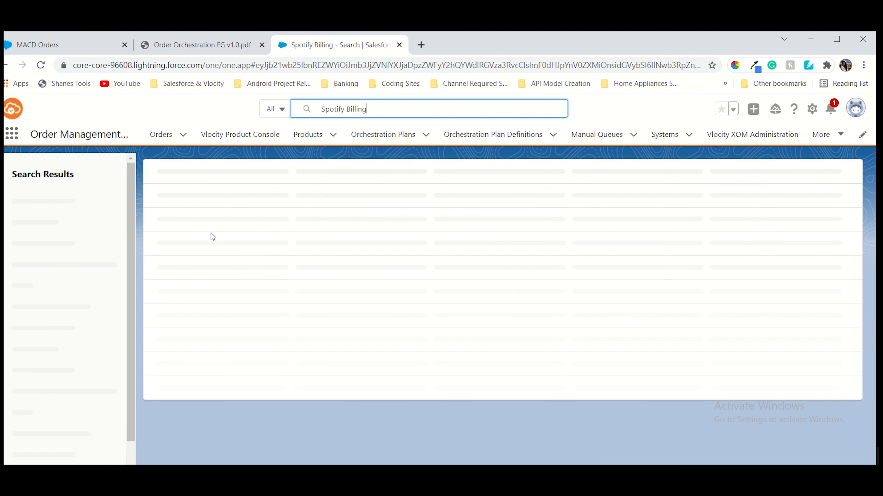
left_click(184, 234)
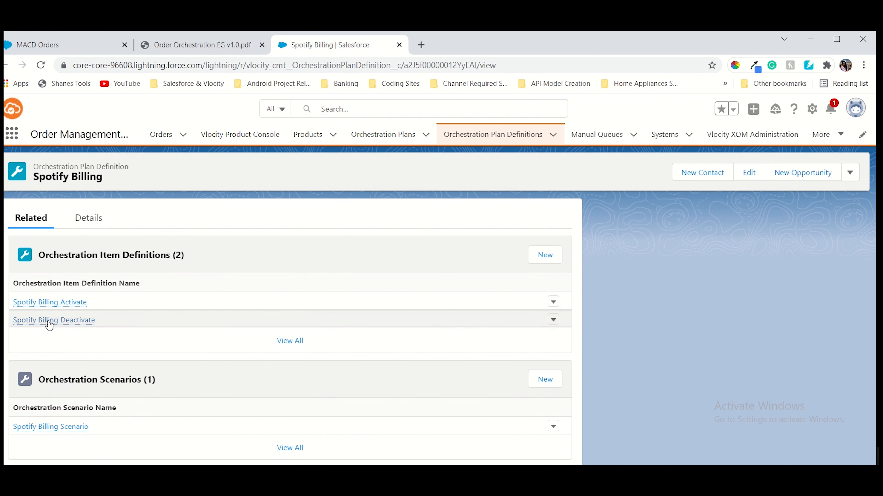
left_click(49, 323)
left_click(26, 226)
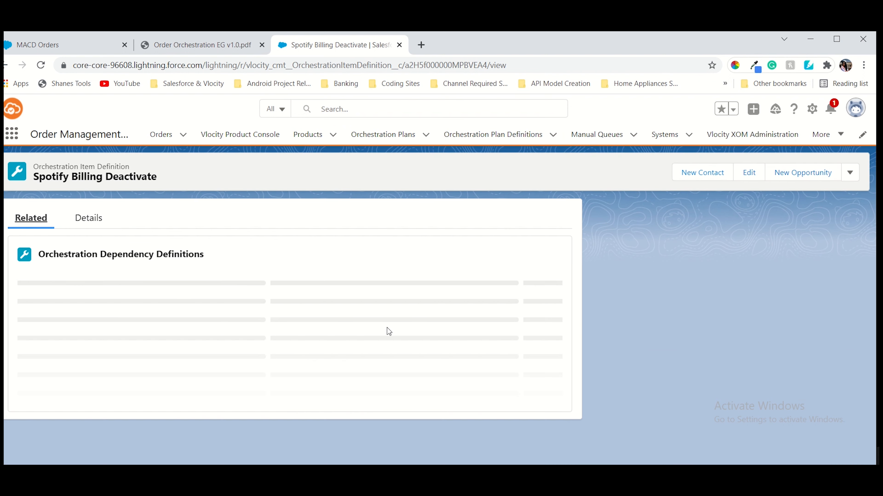
left_click(538, 260)
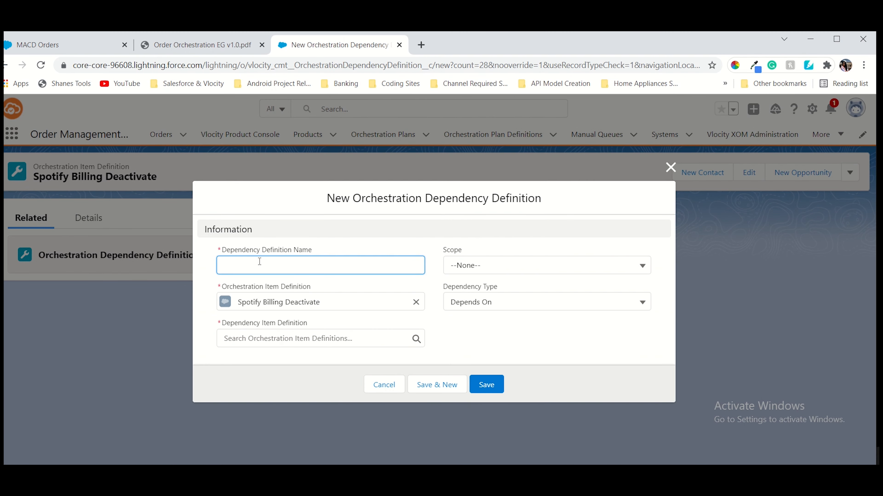
Paste the Spotify Billing Deactivate – Spotify Provision Dependency name and copy Spotify Provision from the guide
key("ctrl+v")
left_click(309, 334)
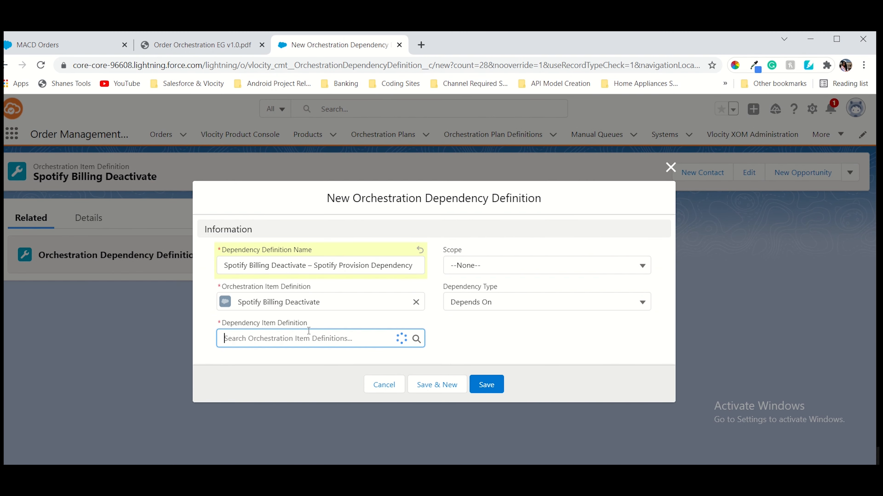
left_click(202, 45)
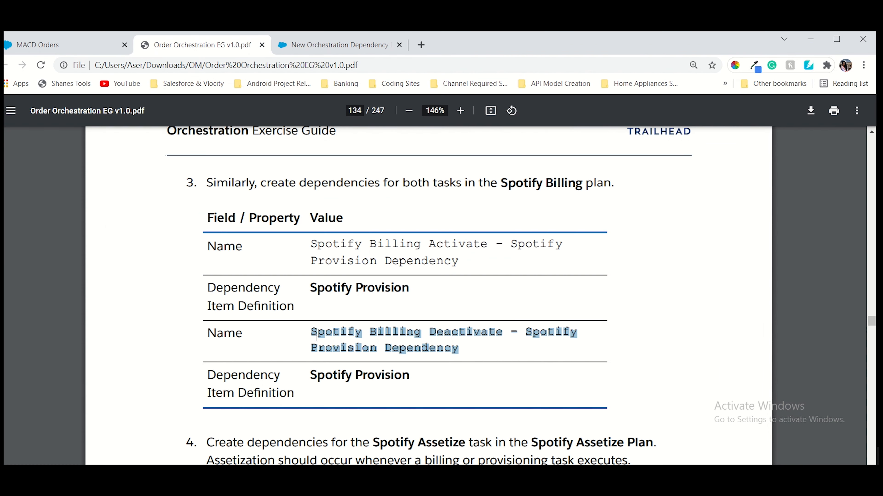
left_click_drag(309, 376, 408, 377)
key("ctrl+c")
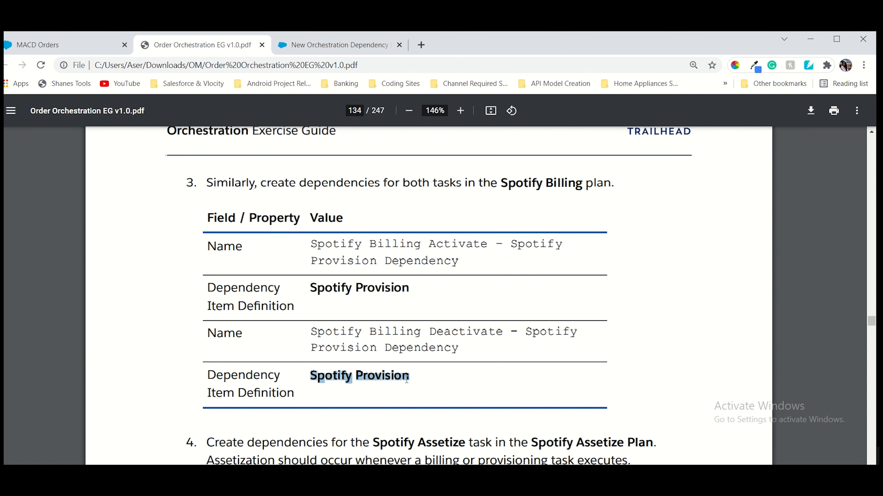
Pick Spotify Provision as the dependency item, set scope to Global and save
left_click(362, 48)
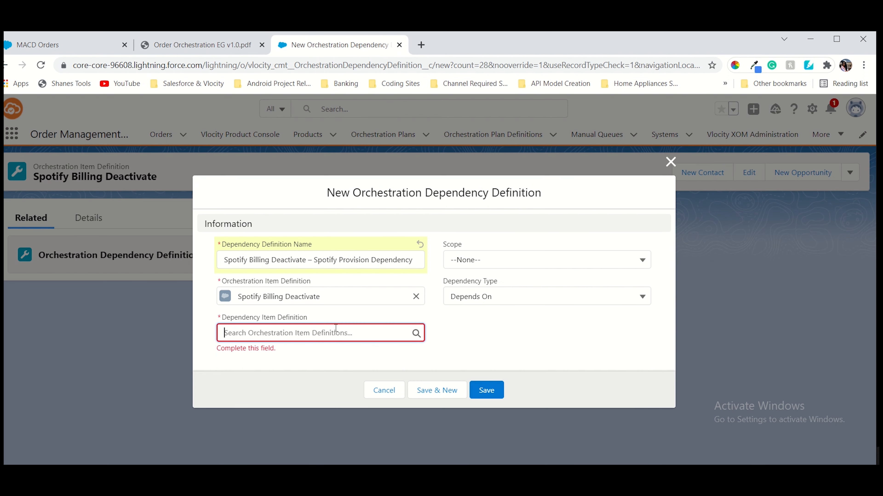
key("ctrl+v")
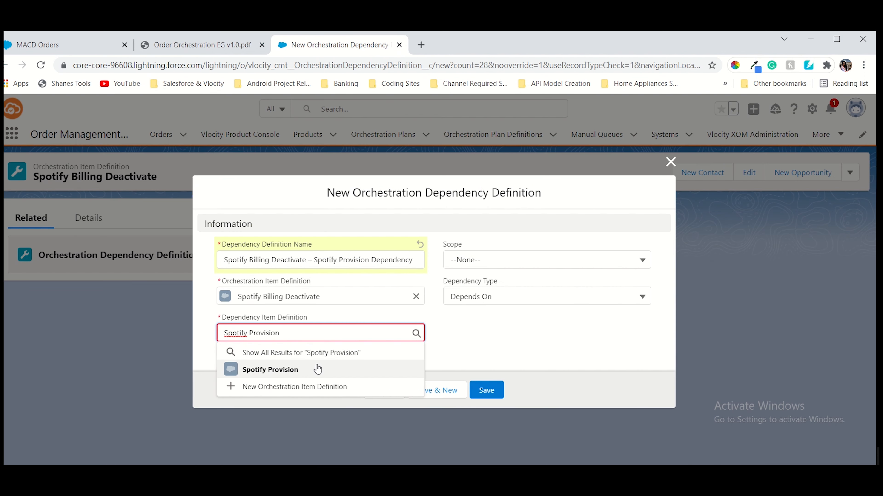
left_click(270, 369)
left_click(499, 266)
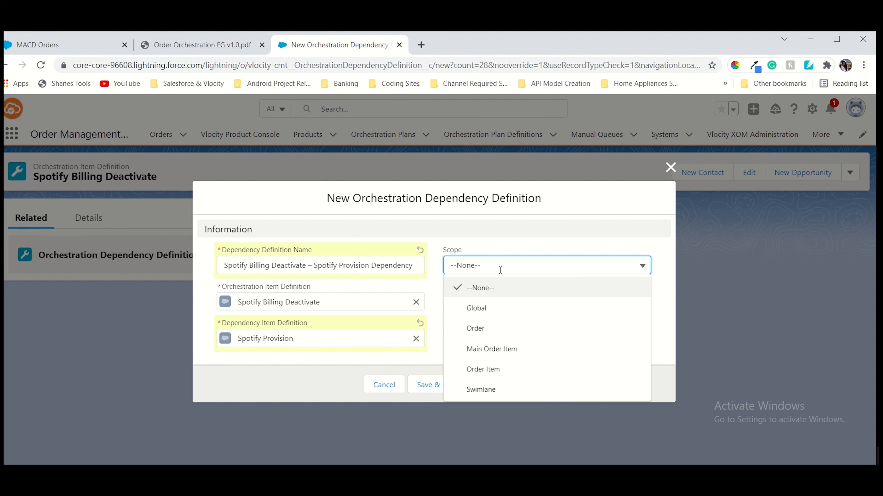
left_click(473, 308)
left_click(481, 392)
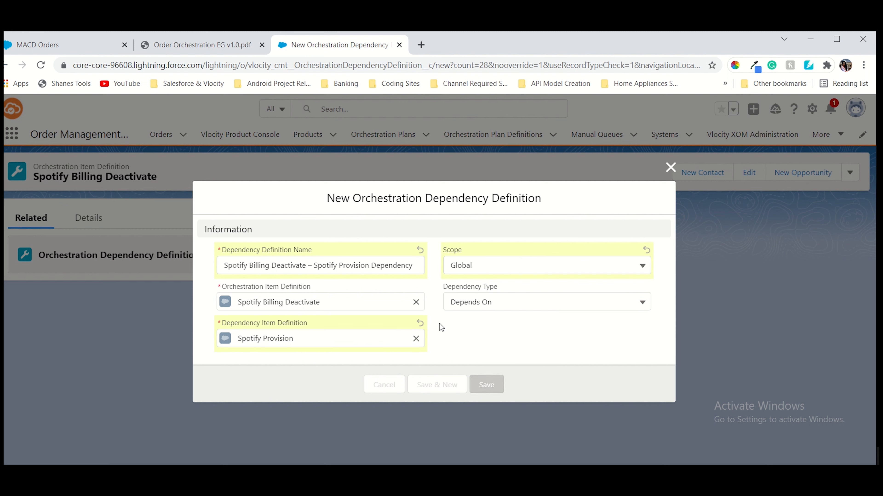
left_click(202, 45)
scroll(381, 235, "down", 3)
Scroll to step 4 and copy the name 'Spotify Assetize Plan'
scroll(382, 235, "down", 3)
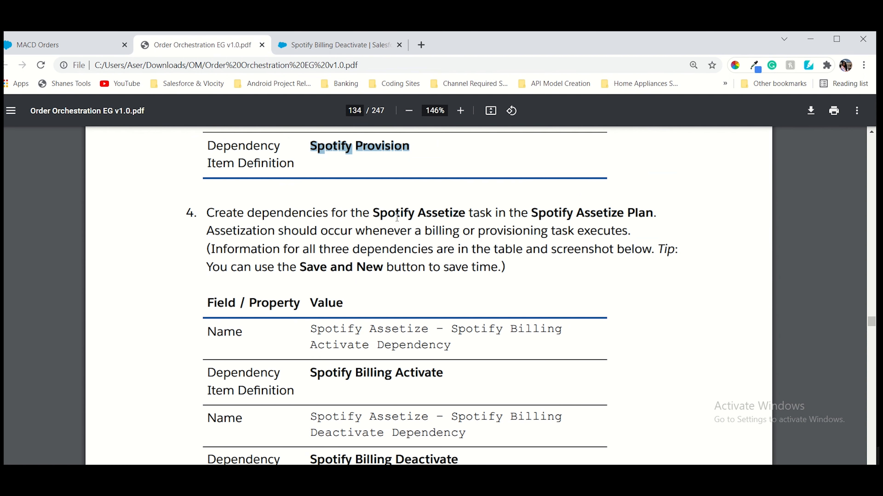
left_click_drag(374, 214, 460, 215)
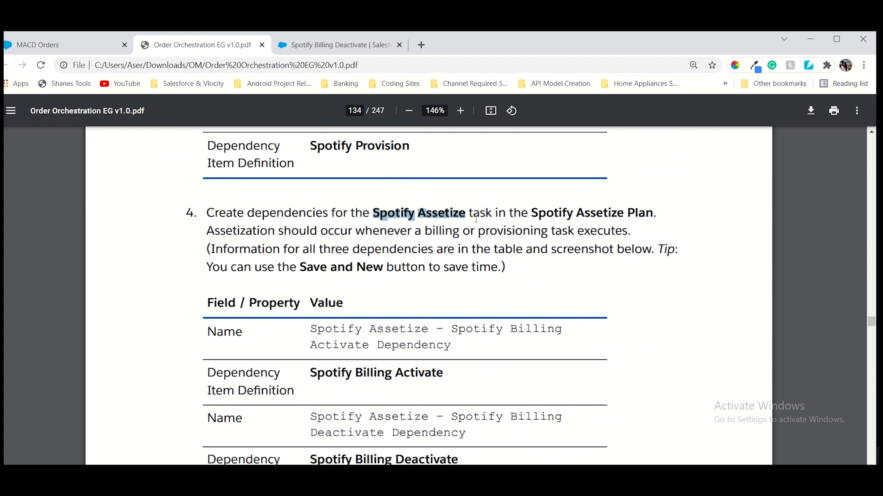
left_click_drag(531, 212, 644, 208)
key("ctrl+c")
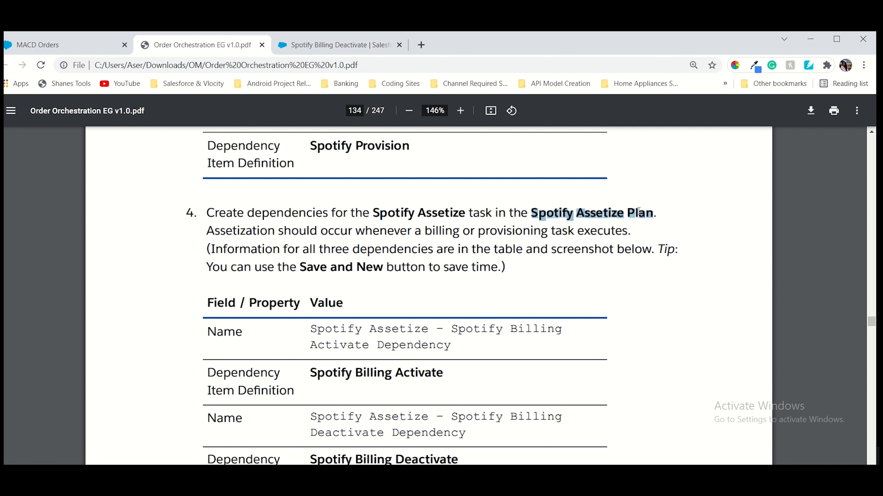
scroll(579, 375, "down", 1)
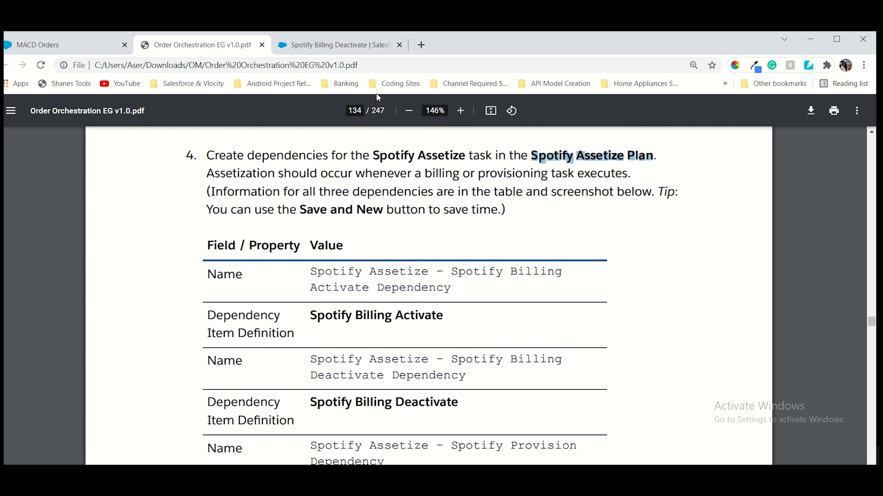
Search 'Spotify Assetize', open its plan, then the Spotify Assetize item's related dependency list
left_click(353, 52)
left_click(400, 112)
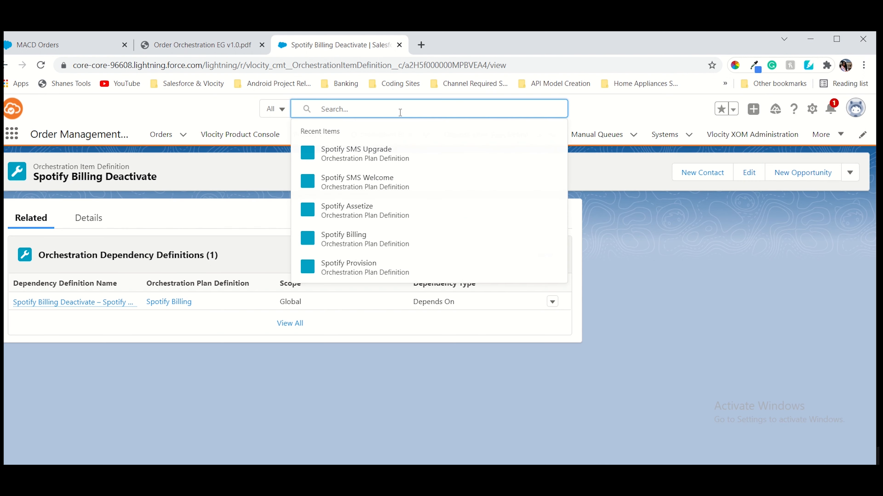
key("ctrl+v")
key("BackSpace")
key("BackSpace")
key("BackSpace")
key("BackSpace")
key("BackSpace")
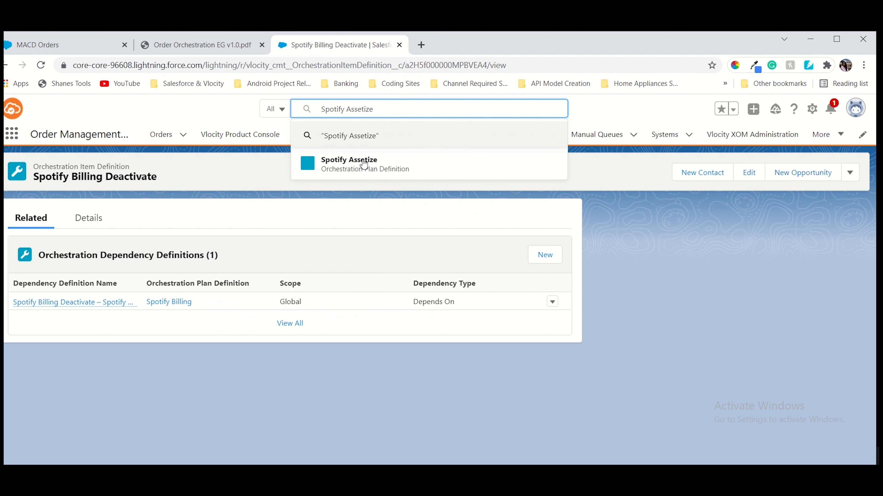
left_click(364, 164)
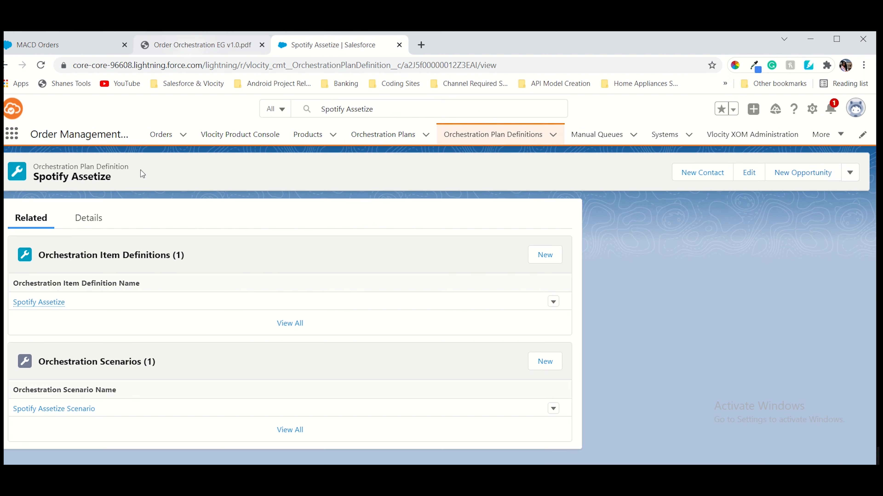
left_click(52, 305)
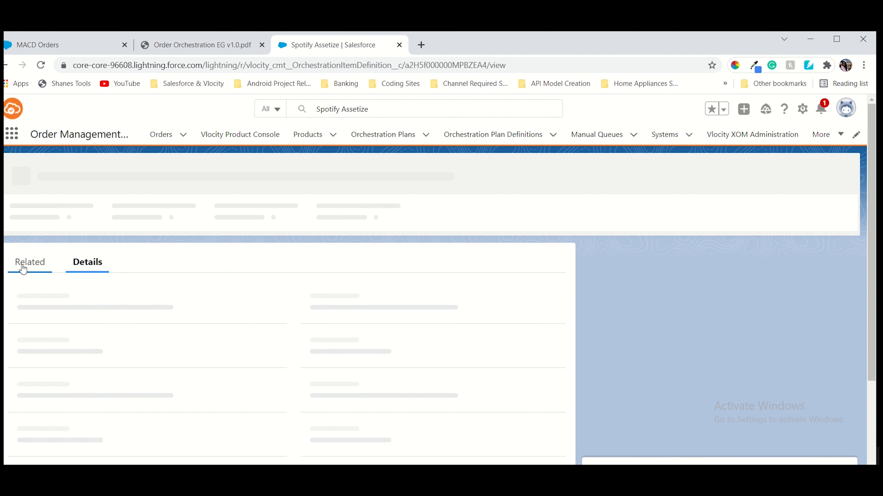
left_click(23, 269)
Copy the Billing Activate dependency name from the guide and start a new dependency definition
left_click(181, 52)
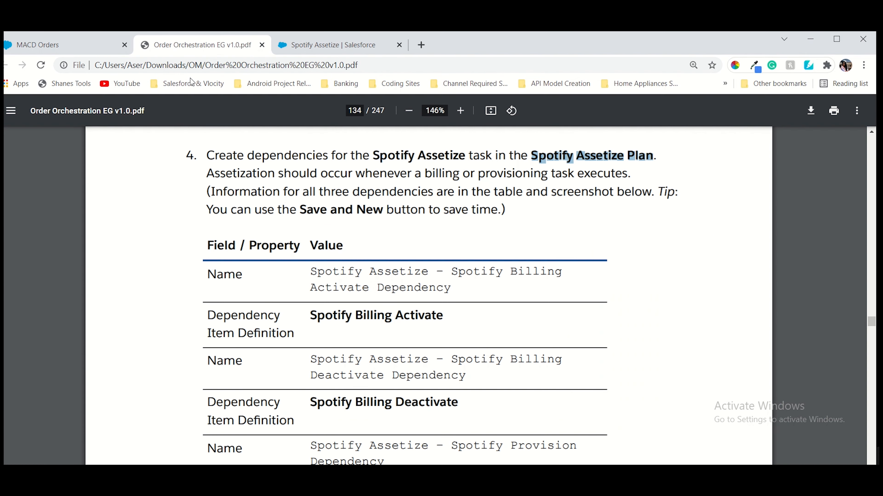
scroll(355, 363, "down", 3)
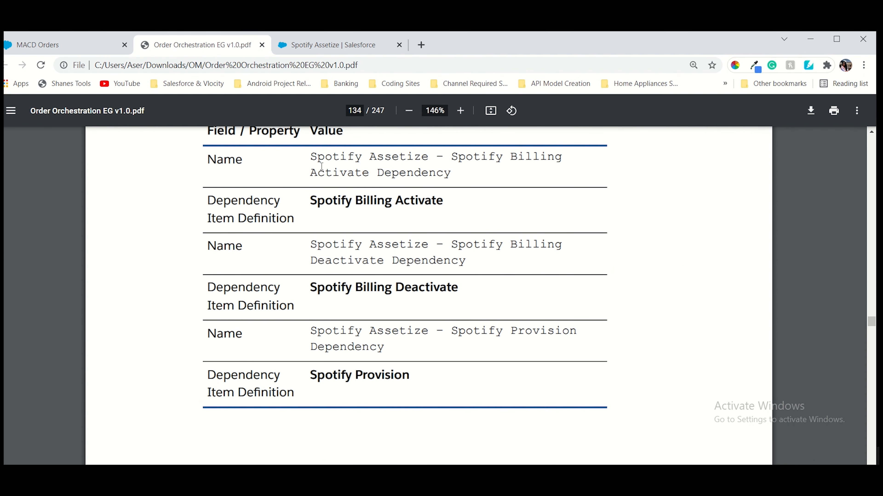
left_click_drag(310, 158, 455, 177)
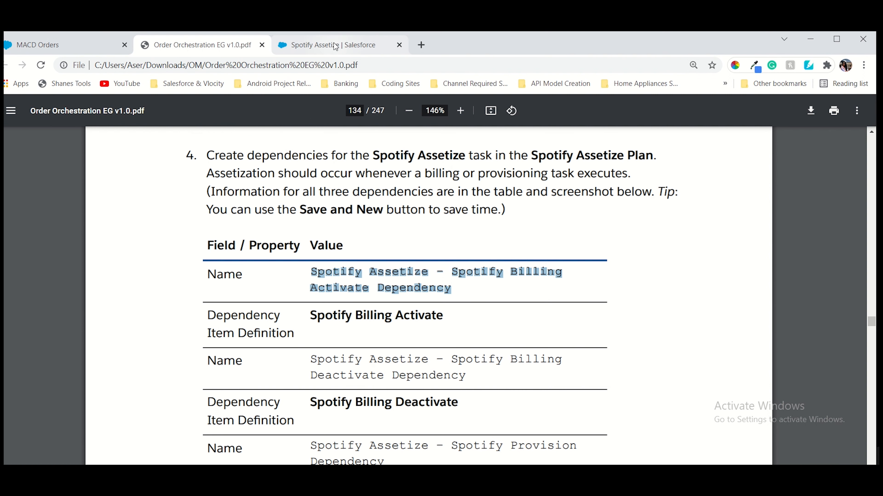
left_click(334, 45)
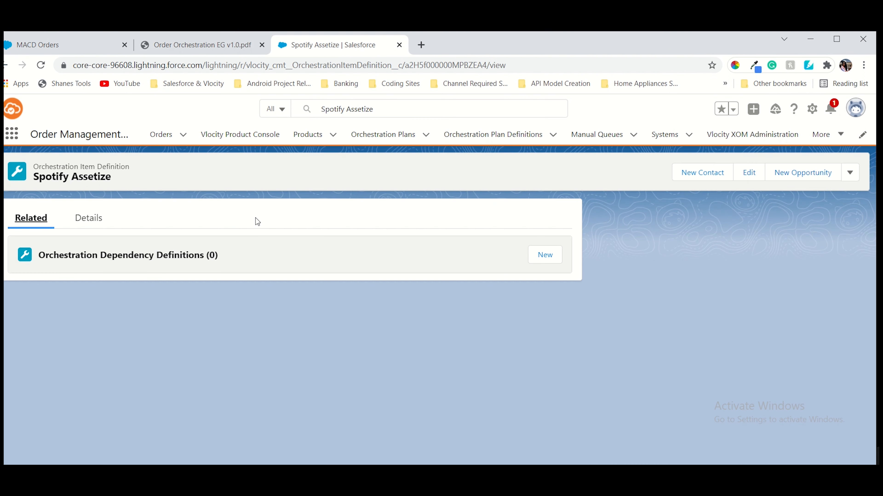
left_click(547, 258)
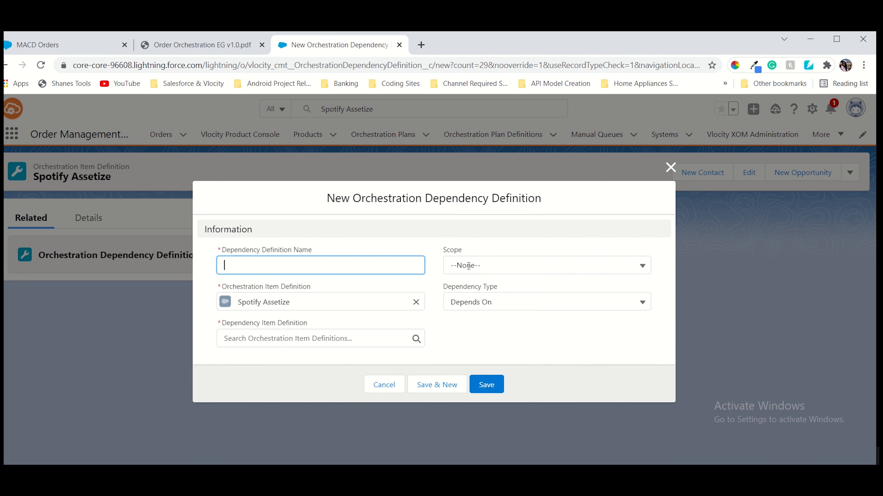
Name it Spotify Assetize – Spotify Billing Activate Dependency, with Spotify Billing Activate as dependency item
type("Spotify Assetize – Spotify Billing Activate Dependency")
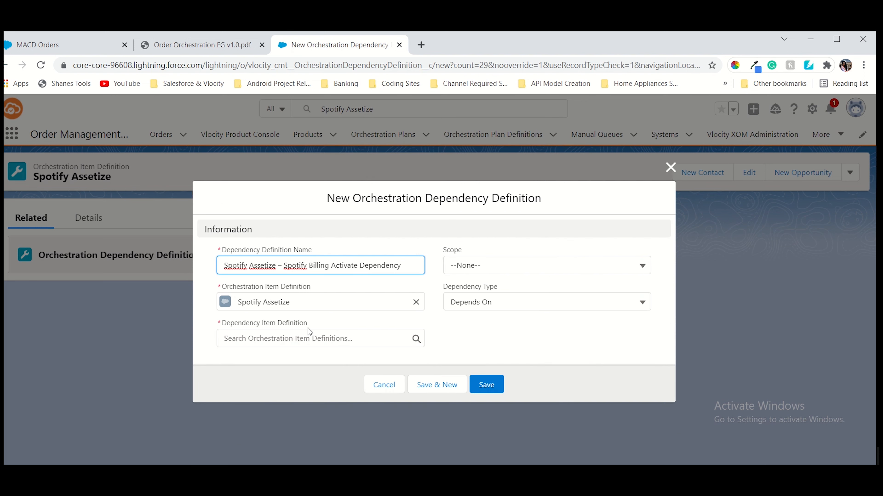
left_click(170, 45)
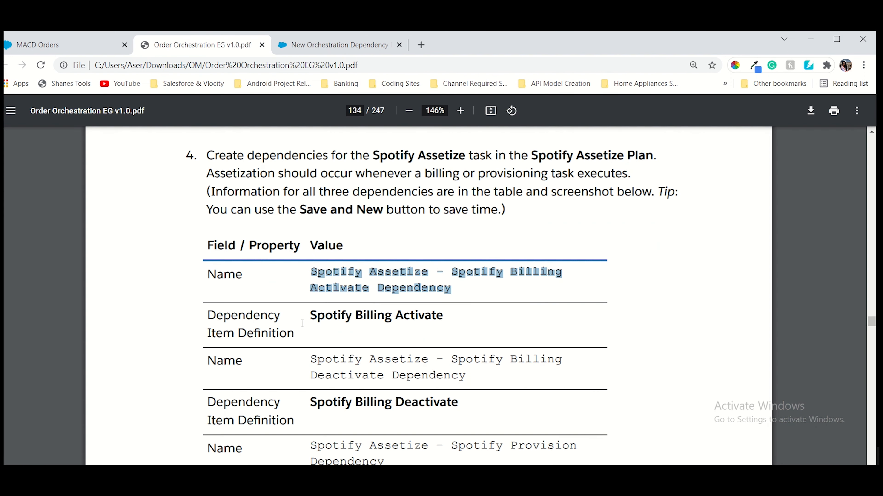
left_click_drag(308, 316, 449, 320)
key("ctrl+c")
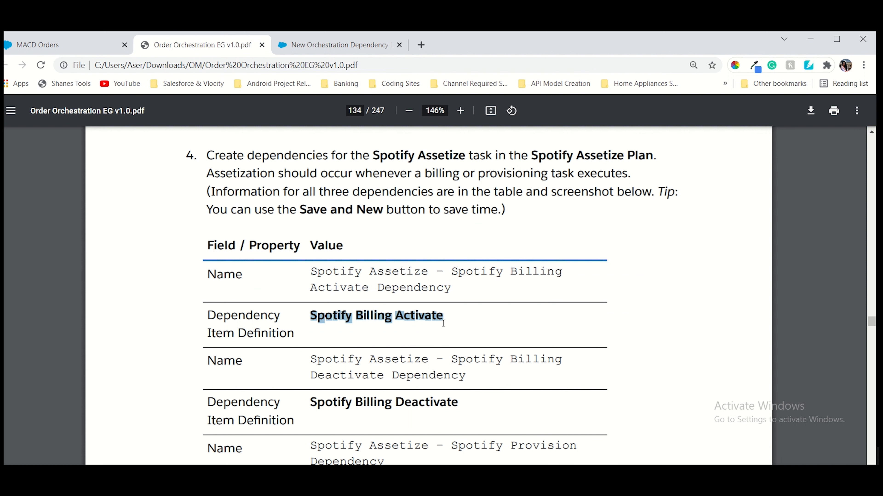
left_click(303, 44)
left_click(252, 339)
key("ctrl+v")
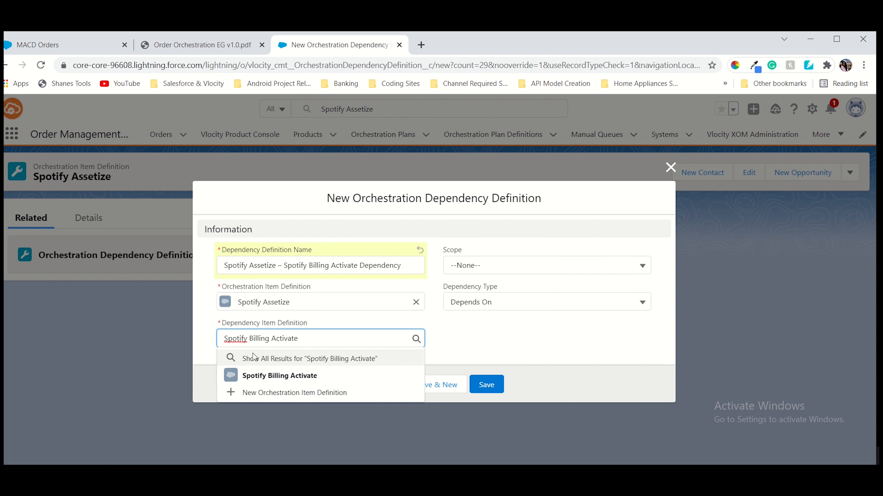
left_click(264, 375)
Copy the Billing Deactivate dependency name, set scope to Global, save, and begin another definition
left_click(195, 45)
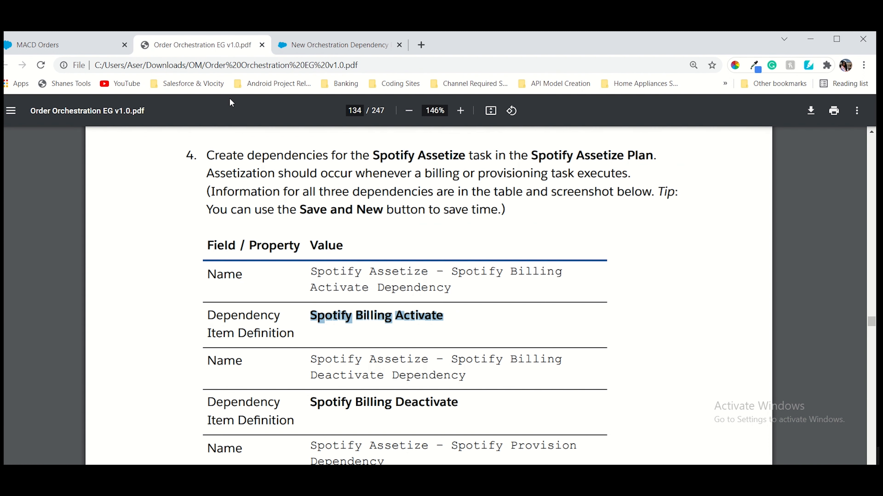
scroll(389, 291, "down", 3)
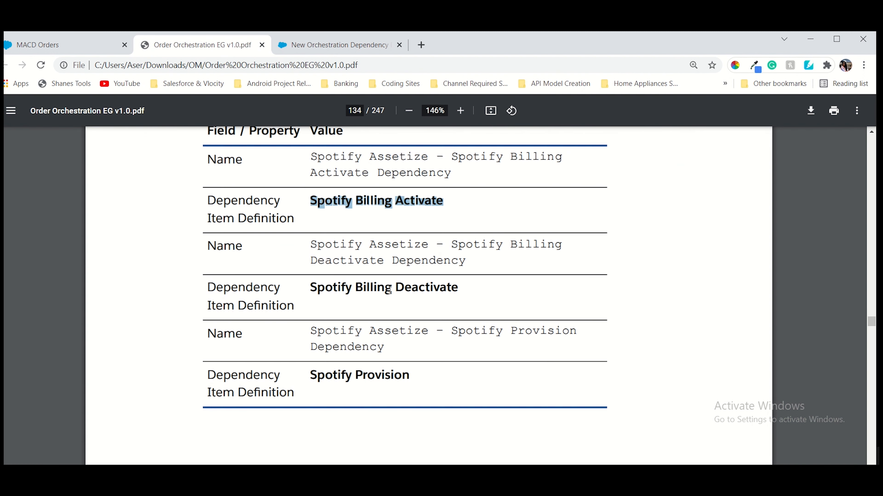
left_click_drag(306, 245, 466, 265)
key("ctrl+c")
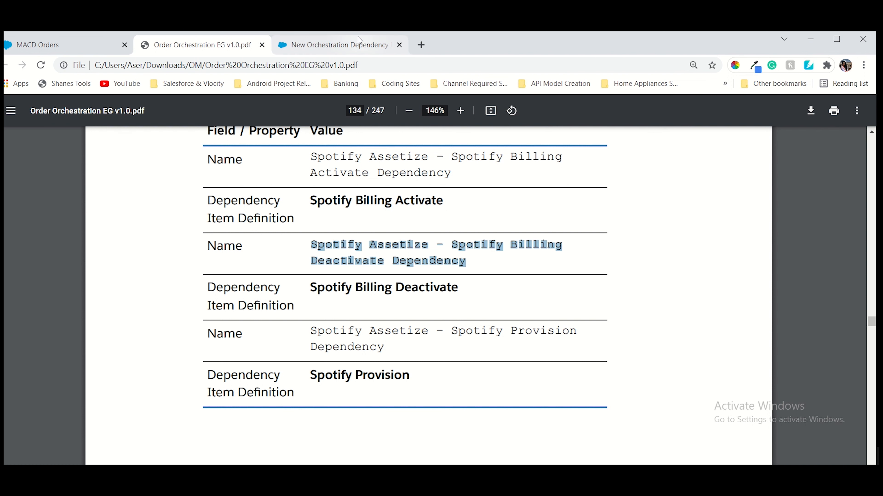
left_click(358, 39)
left_click(489, 267)
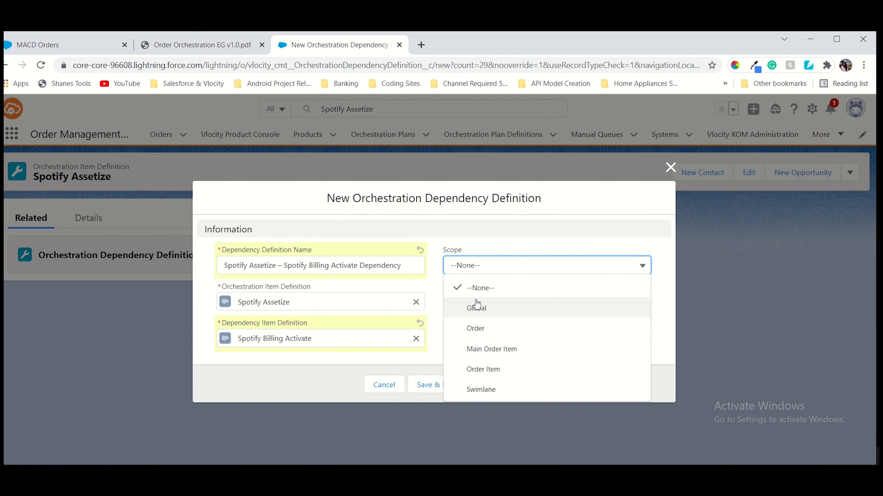
left_click(467, 305)
left_click(483, 384)
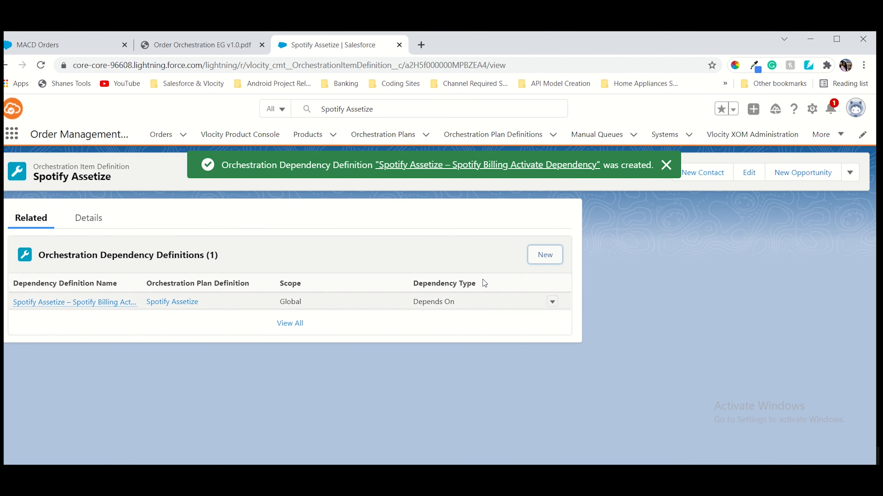
left_click(553, 257)
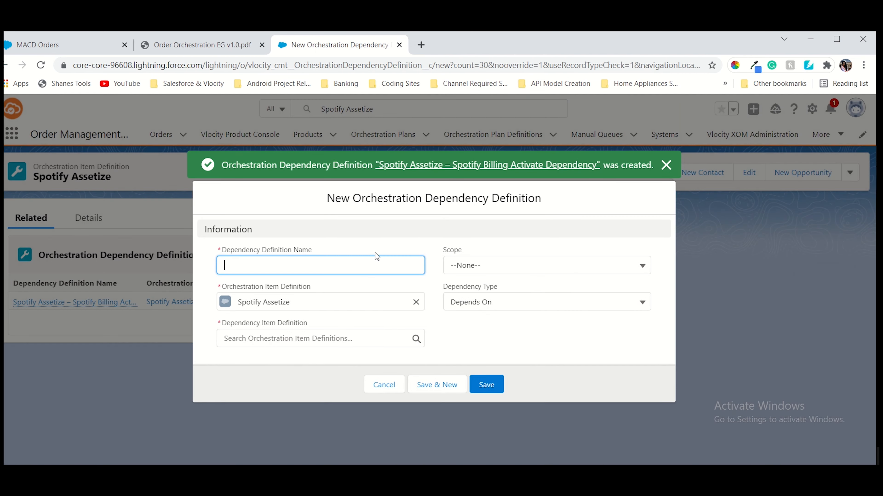
Name it Spotify Assetize – Spotify Billing Deactivate Dependency, with Spotify Billing Deactivate as dependency item
left_click(372, 264)
key("ctrl+v")
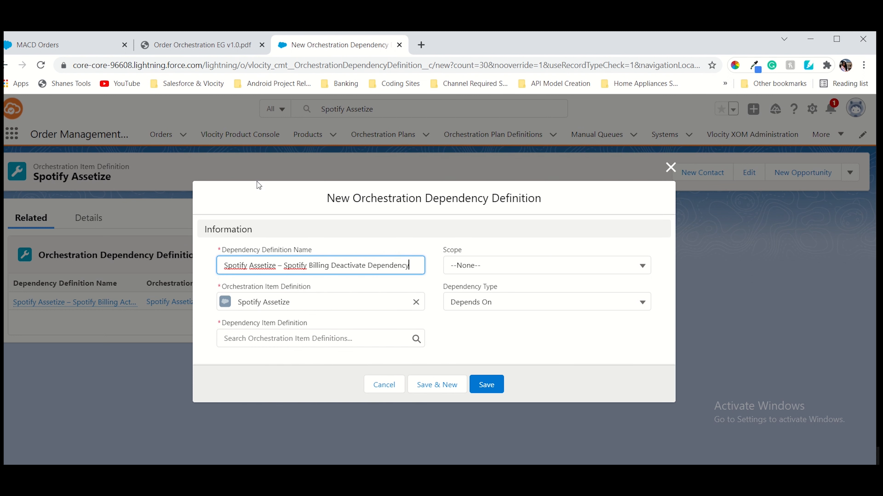
left_click(223, 44)
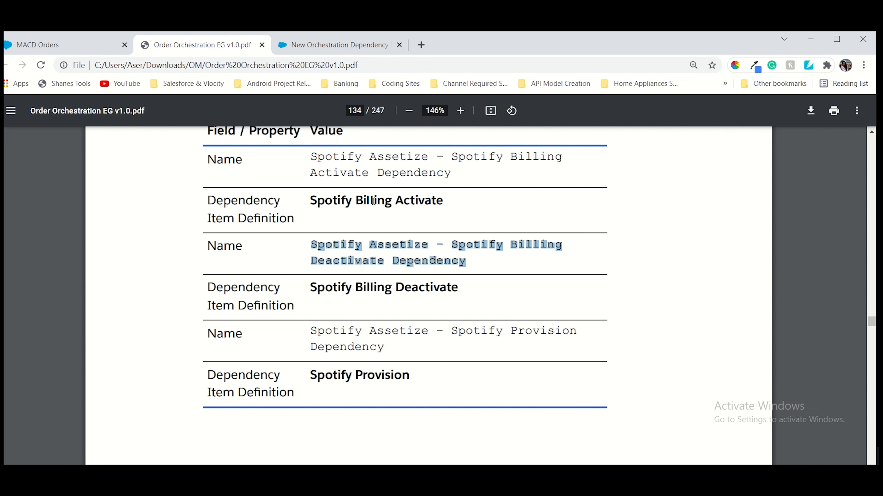
left_click_drag(307, 295, 455, 291)
key("ctrl+c")
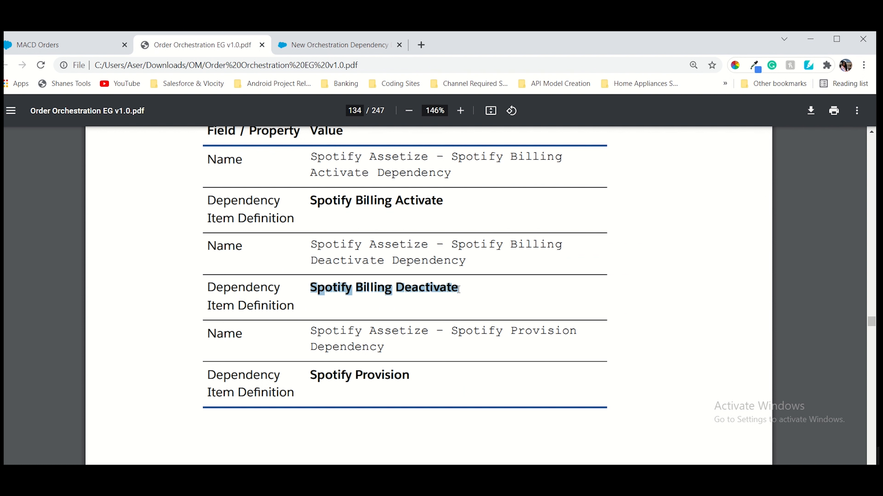
left_click(306, 46)
left_click(307, 339)
key("ctrl+v")
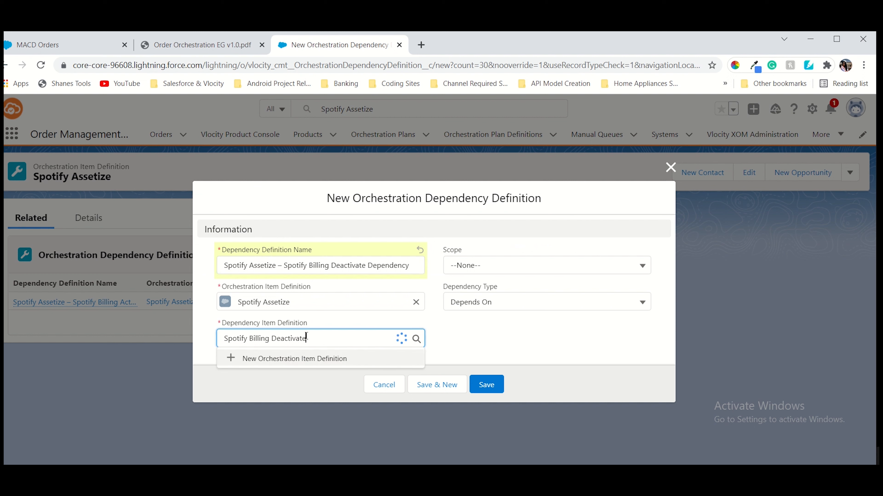
left_click(334, 372)
Set scope to Global, Save & New, and copy the Spotify Provision dependency name
left_click(497, 266)
left_click(482, 310)
left_click(437, 384)
left_click(190, 46)
scroll(328, 266, "down", 3)
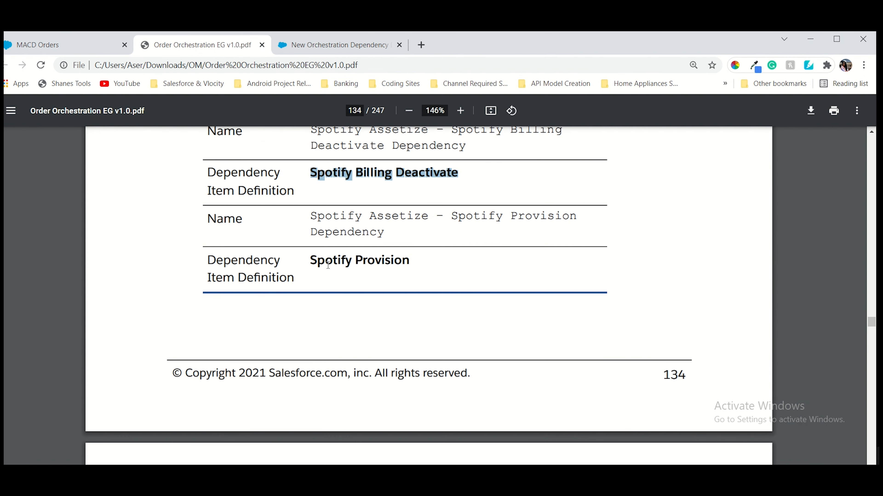
left_click_drag(312, 213, 384, 238)
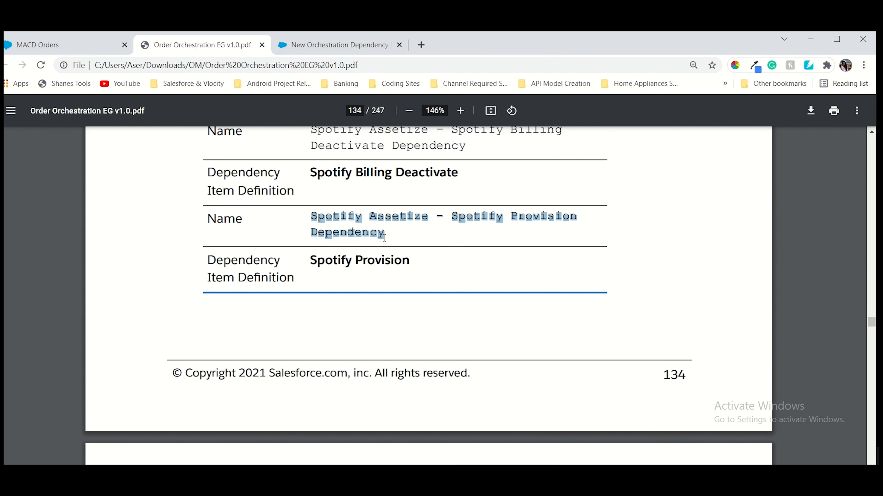
Paste the Spotify Assetize – Spotify Provision Dependency name and copy Spotify Provision from the guide
left_click(339, 45)
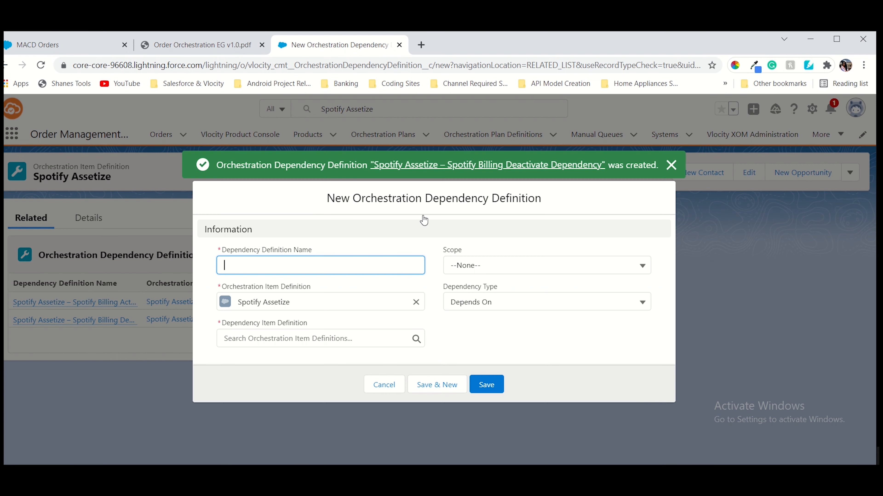
left_click(329, 264)
type("Spotify Assetize – Spotify Provision Dependency")
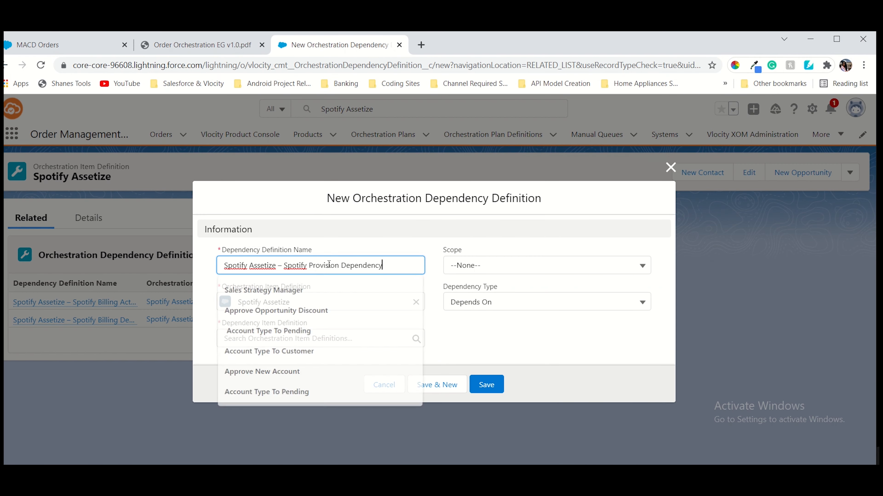
left_click(201, 45)
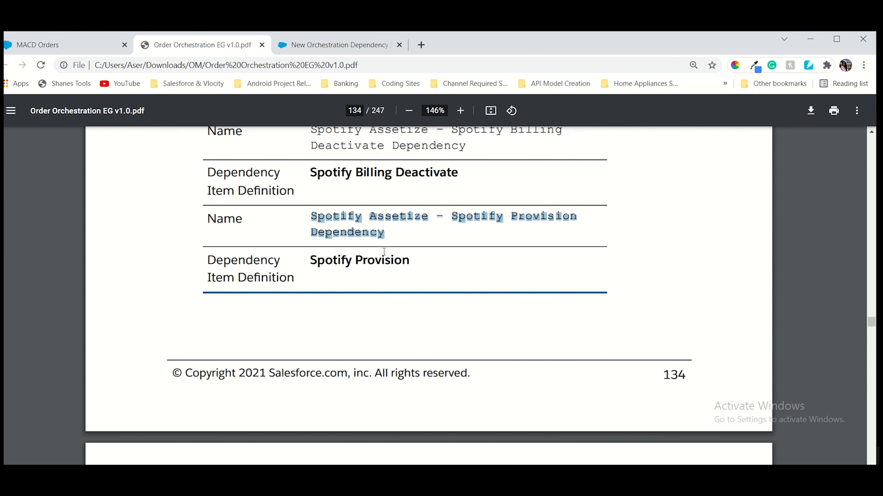
left_click_drag(303, 260, 402, 264)
key("ctrl+c")
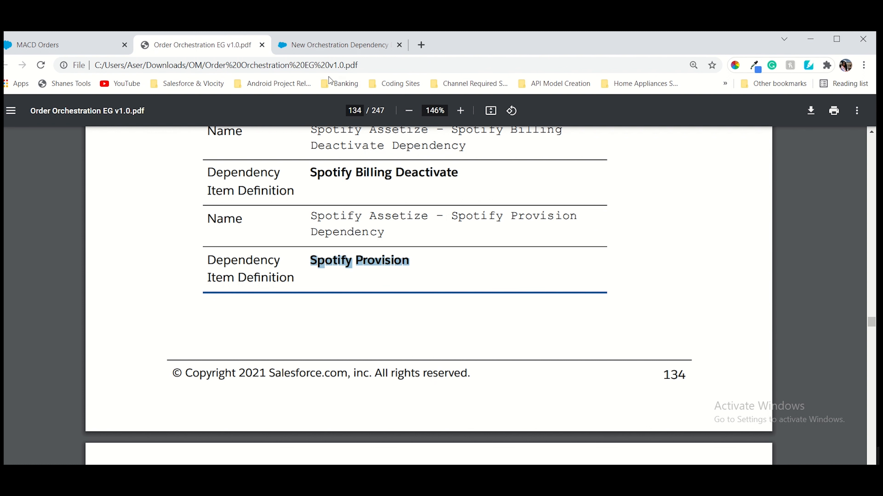
Pick Spotify Provision as the dependency item, set scope to Global and save
left_click(323, 51)
left_click(286, 344)
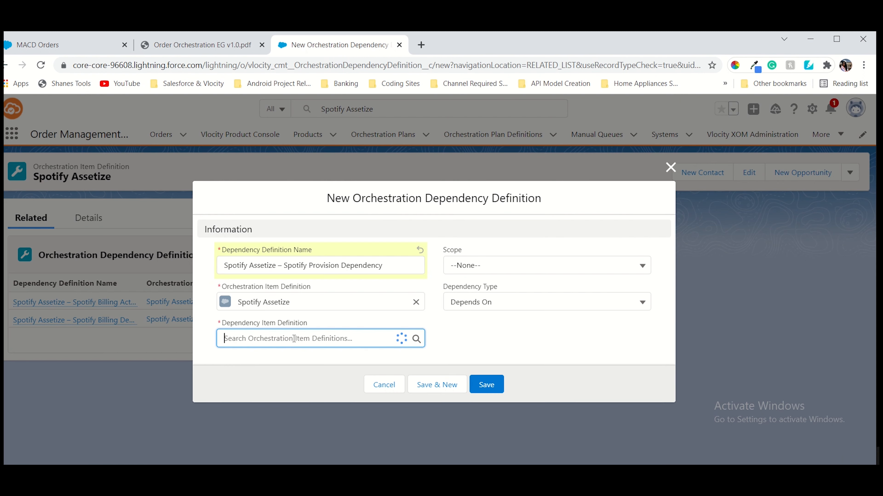
key("ctrl+v")
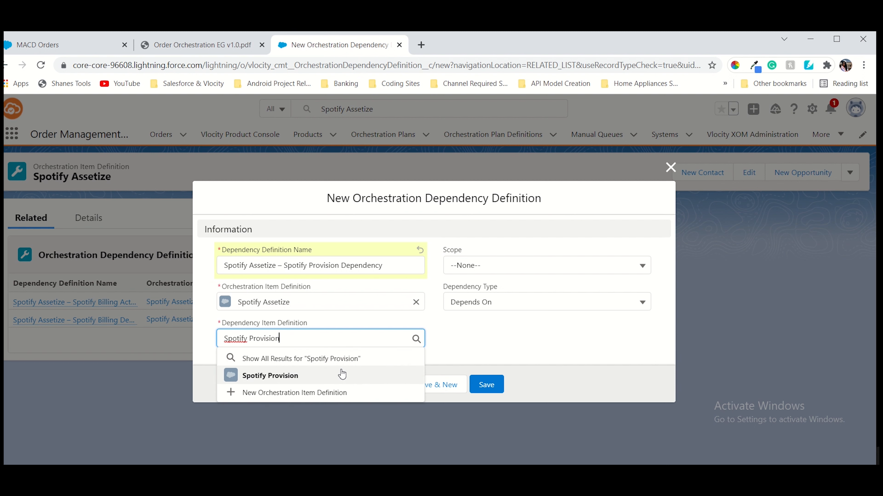
left_click(341, 373)
left_click(487, 268)
left_click(460, 308)
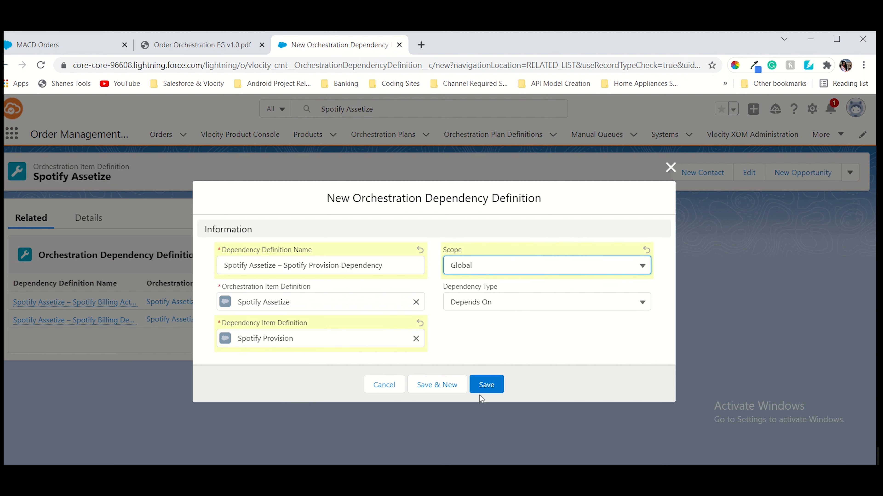
left_click(479, 384)
left_click(202, 45)
scroll(411, 271, "down", 5)
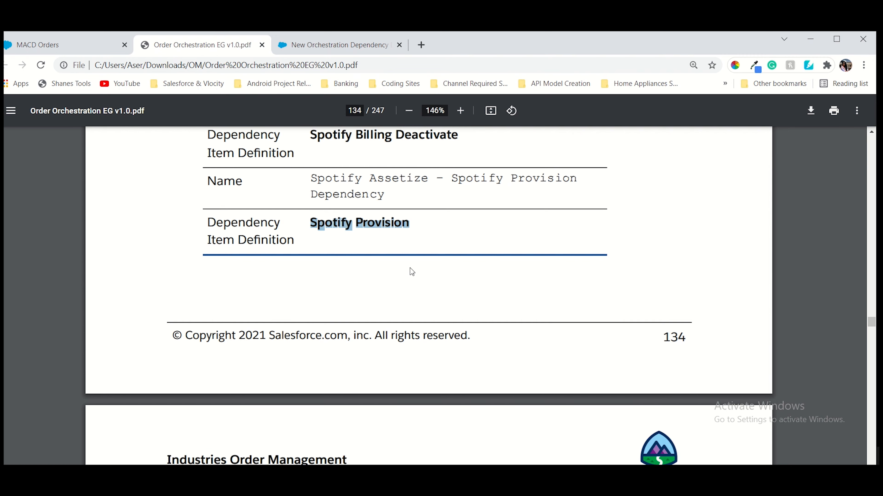
Copy 'SMS messaging' from step 5 of the guide and return to the Spotify Assetize record
scroll(411, 271, "down", 5)
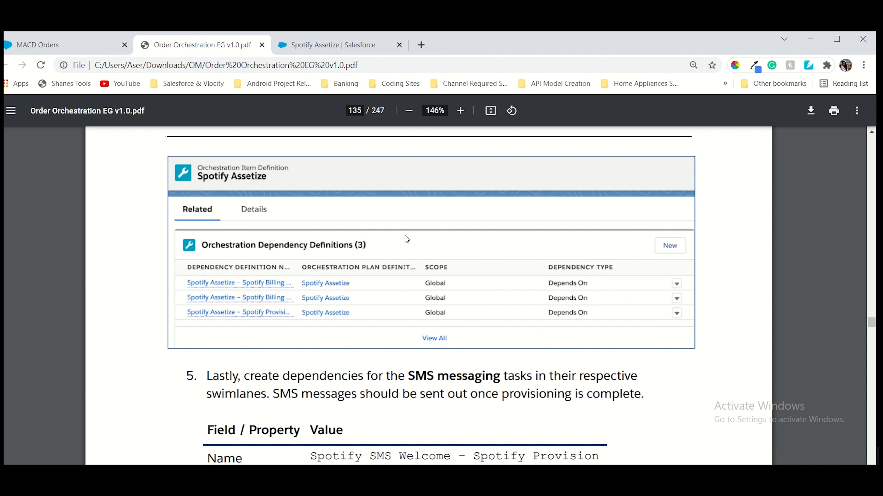
scroll(405, 235, "down", 5)
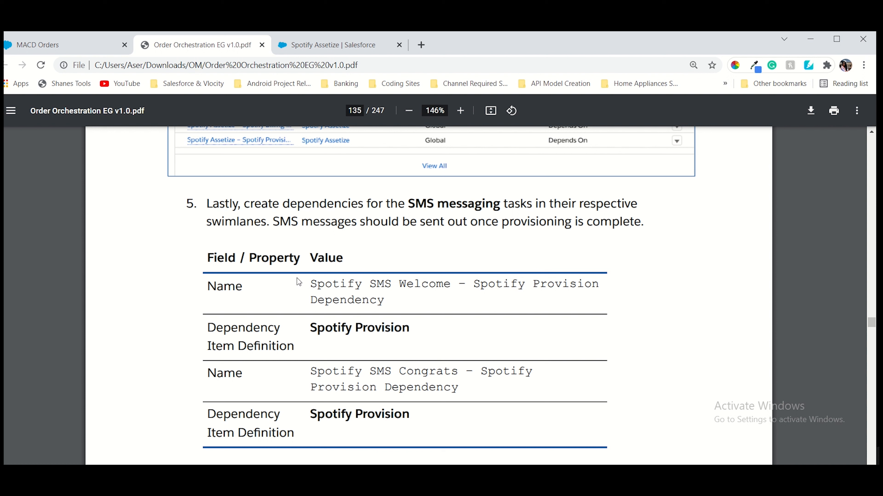
left_click_drag(408, 205, 492, 210)
key("ctrl+c")
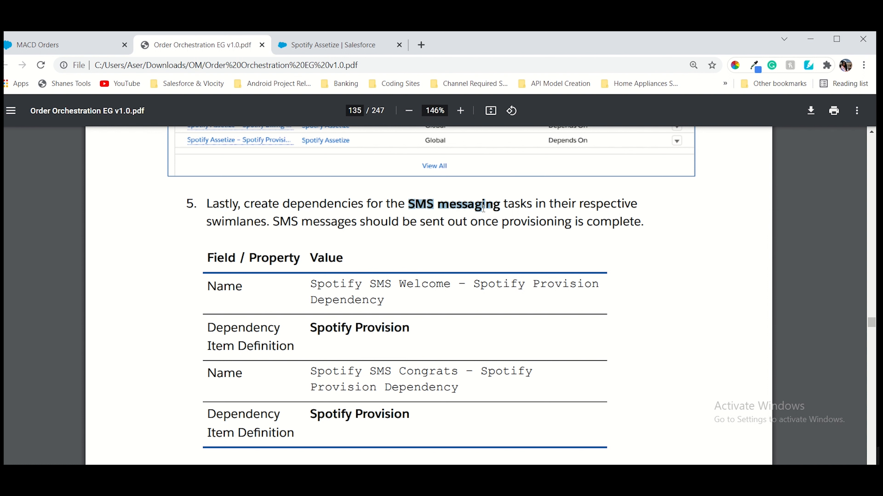
left_click(353, 48)
Search for SMS messaging and open the Spotify SMS Welcome item definition from its plan
left_click(305, 109)
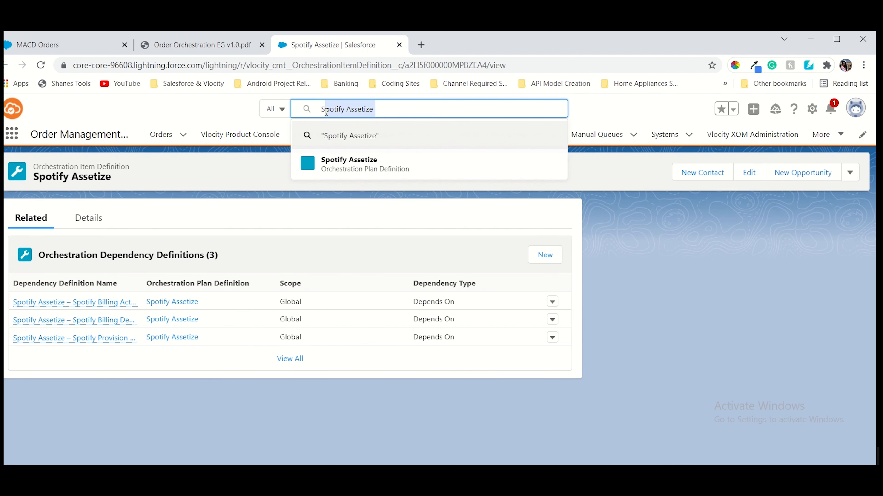
key("ctrl+v")
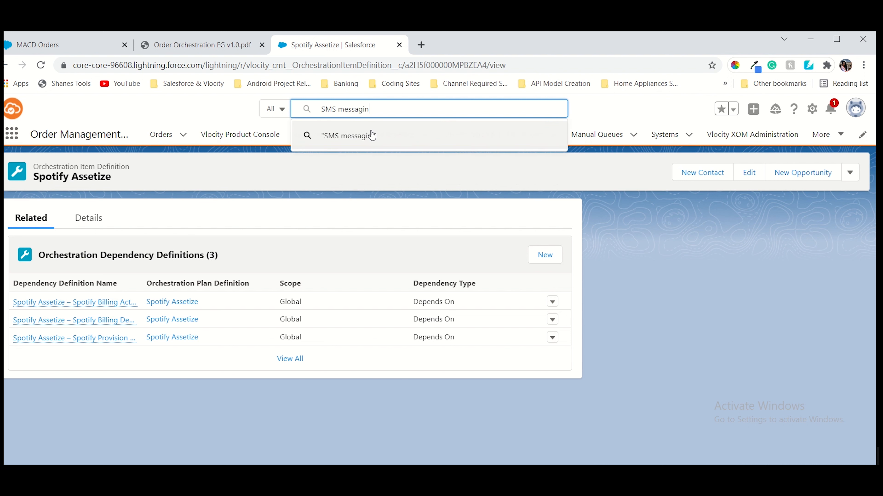
type("g")
left_click(372, 135)
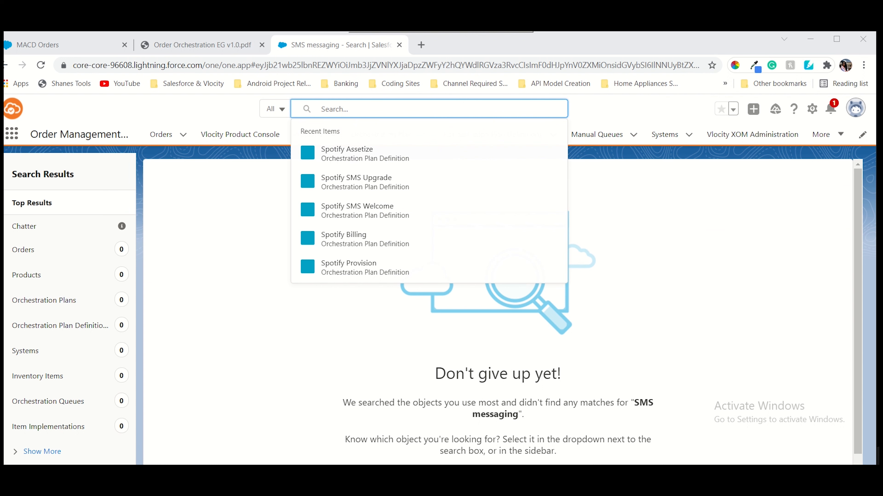
left_click(363, 209)
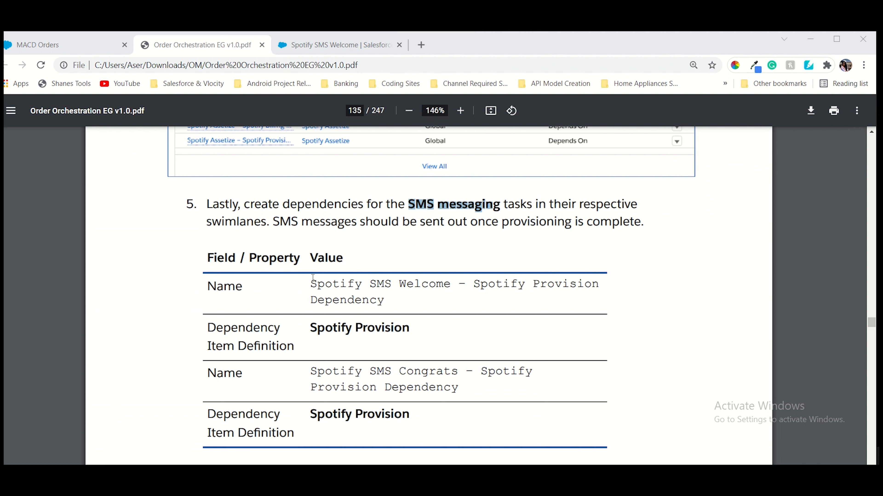
left_click_drag(313, 280, 377, 305)
key("ctrl+c")
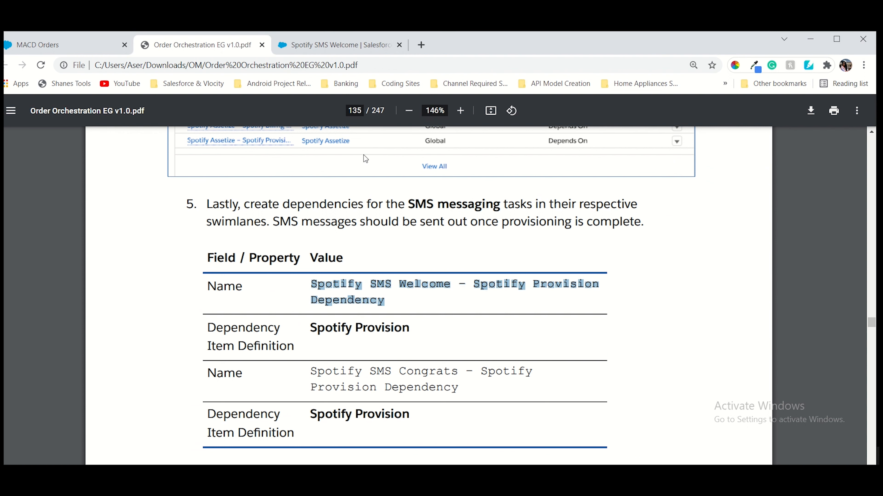
left_click(336, 46)
left_click(78, 305)
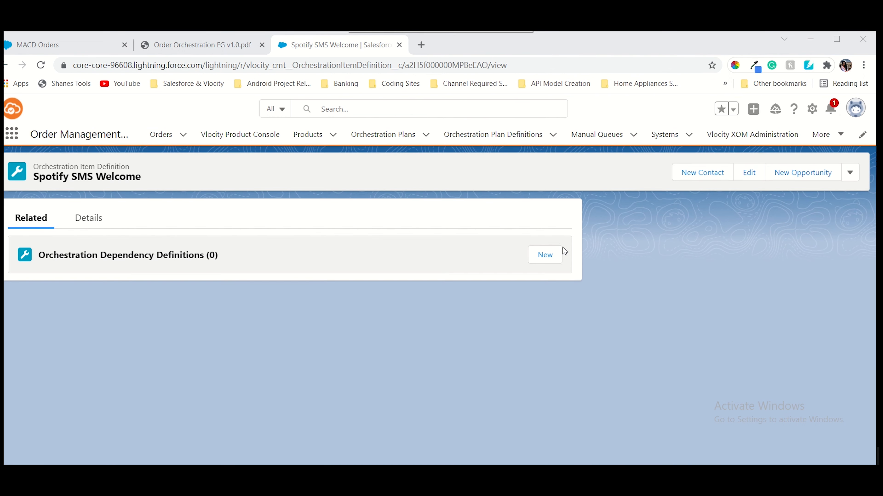
Start a new dependency definition named Spotify SMS Welcome – Spotify Provision Dependency
left_click(555, 258)
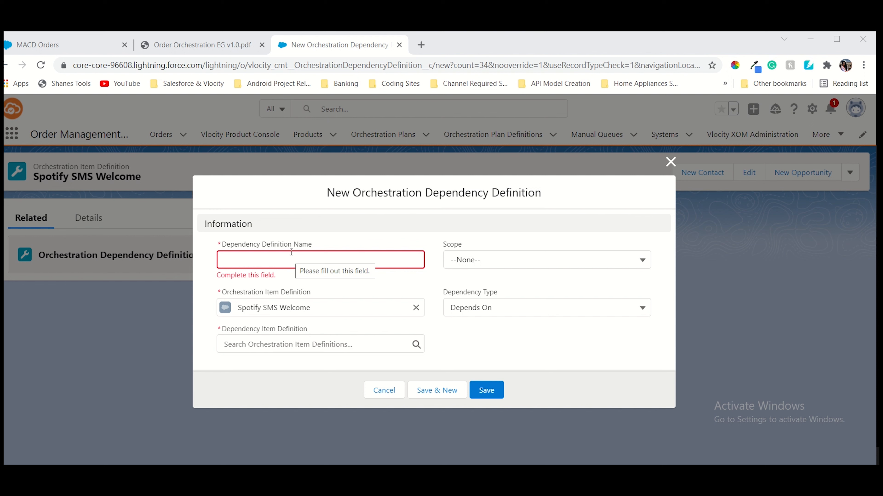
left_click(284, 257)
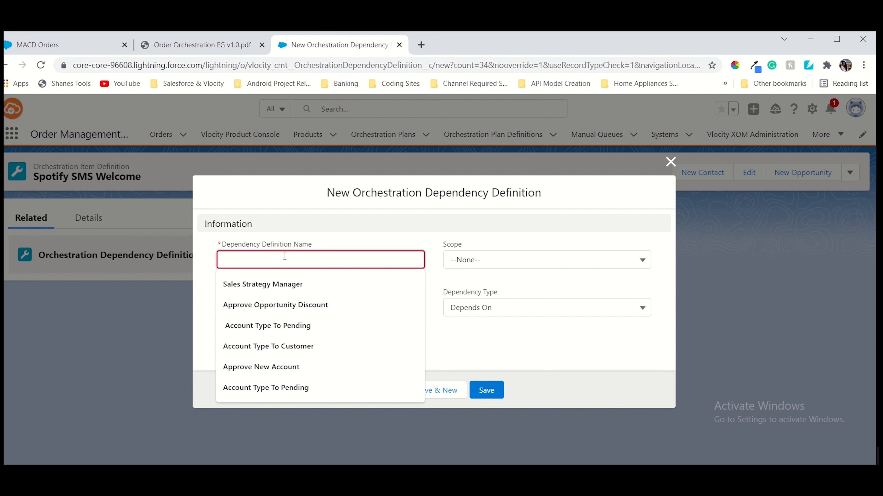
key("ctrl+v")
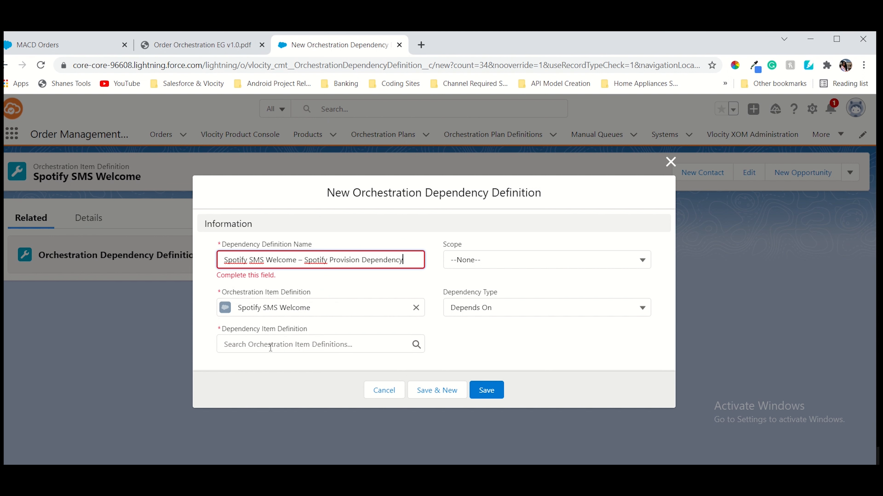
left_click(196, 45)
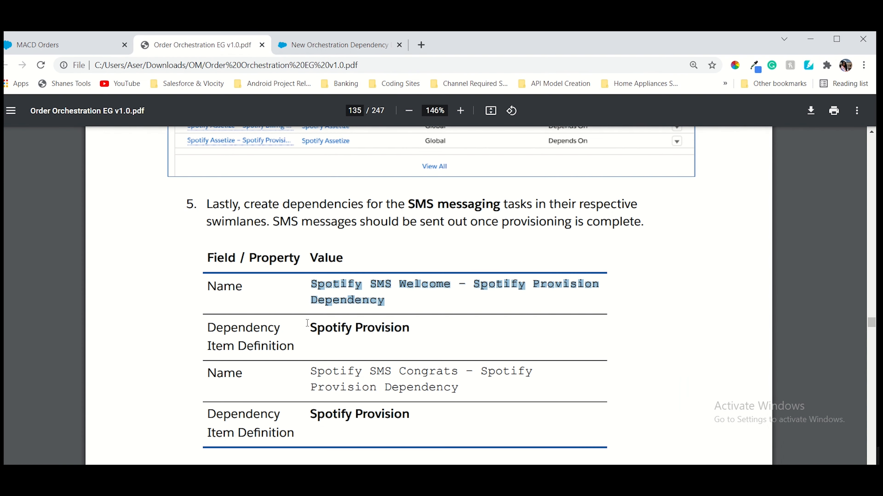
left_click_drag(311, 328, 409, 331)
key("ctrl+c")
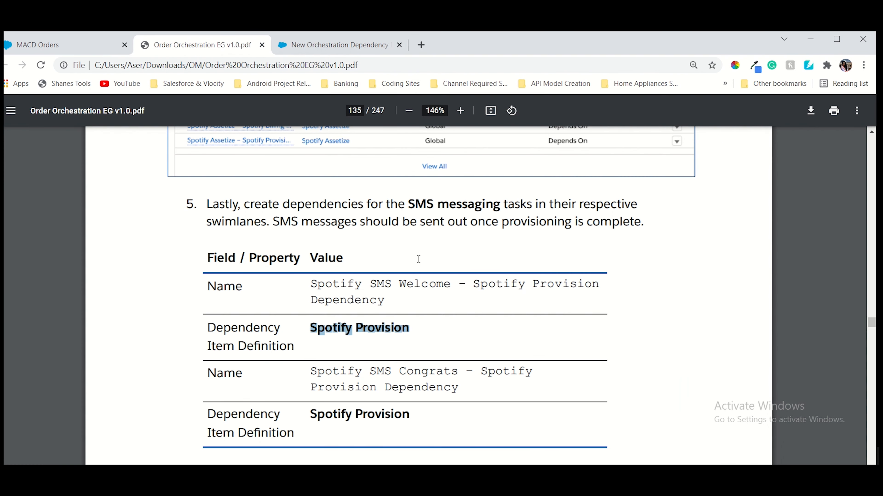
left_click(372, 49)
Set the dependency item to Spotify Provision with Global scope and Save & New
left_click(288, 342)
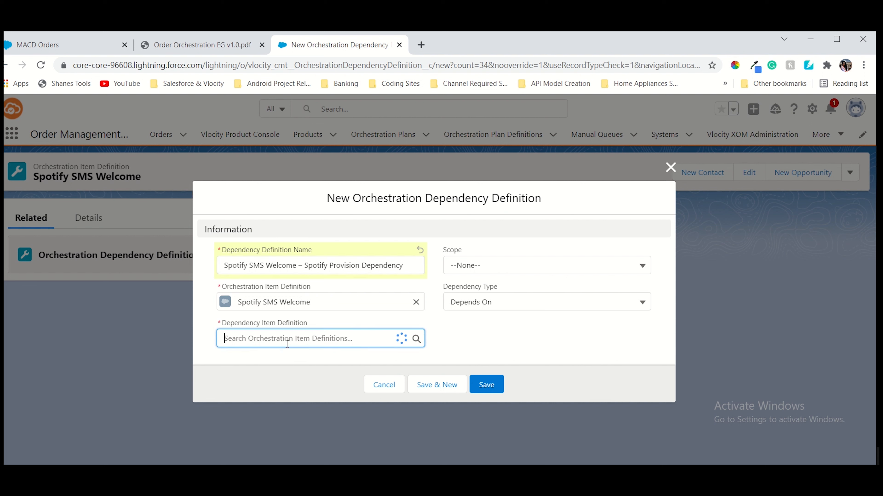
key("ctrl+v")
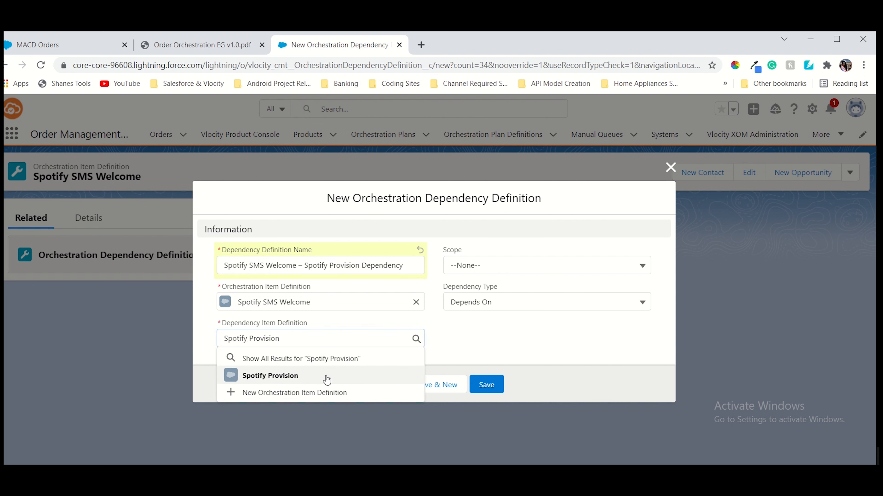
left_click(327, 379)
left_click(468, 277)
left_click(468, 305)
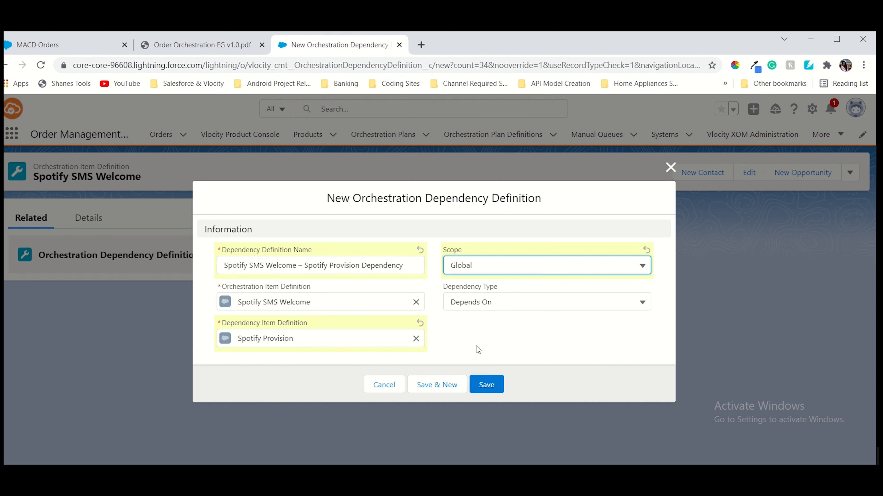
left_click(446, 392)
left_click(225, 51)
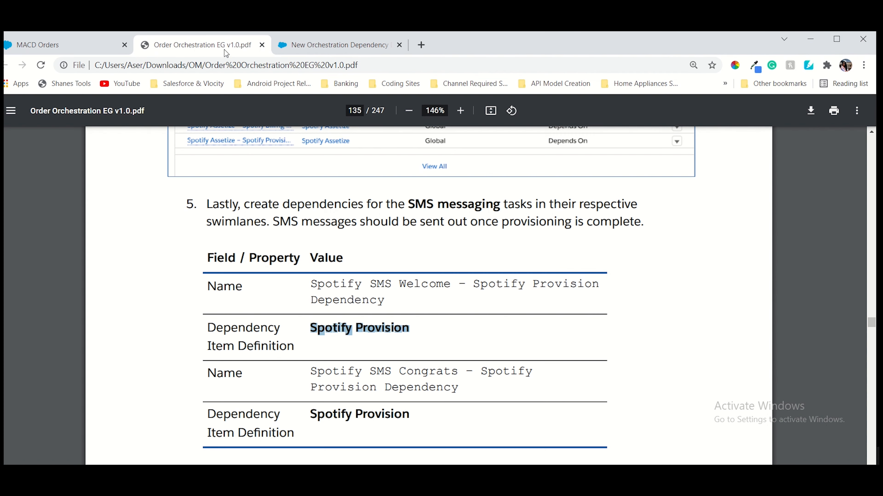
scroll(392, 392, "down", 3)
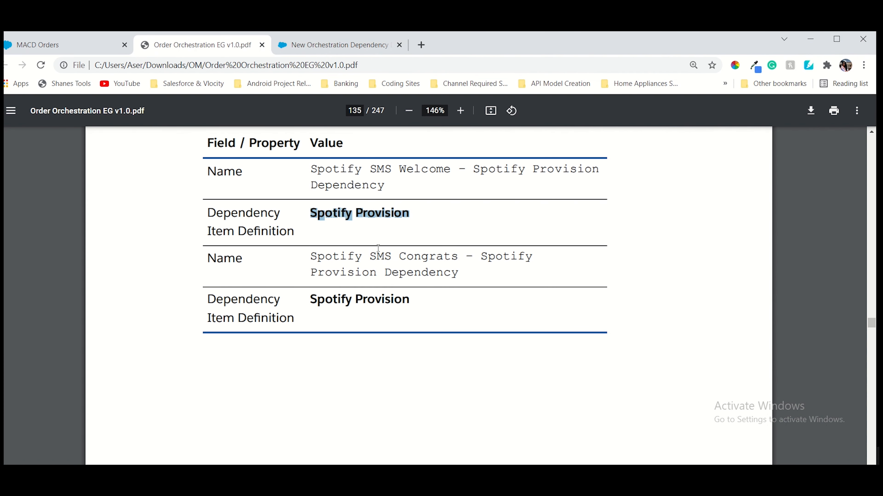
left_click(339, 45)
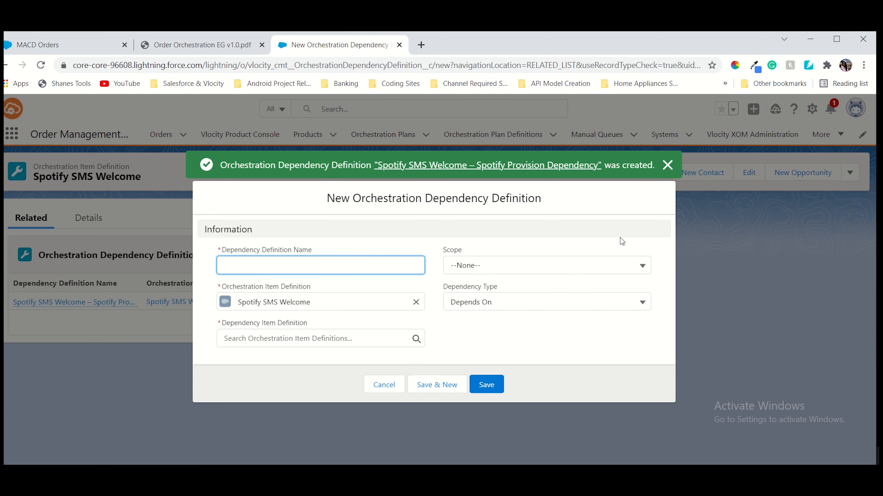
Dismiss the confirmation and close the empty new dependency form
left_click(668, 166)
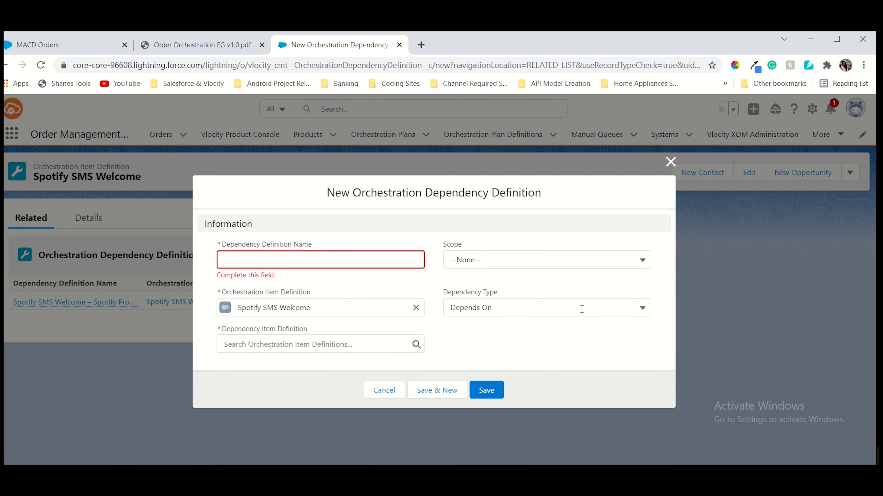
left_click(384, 390)
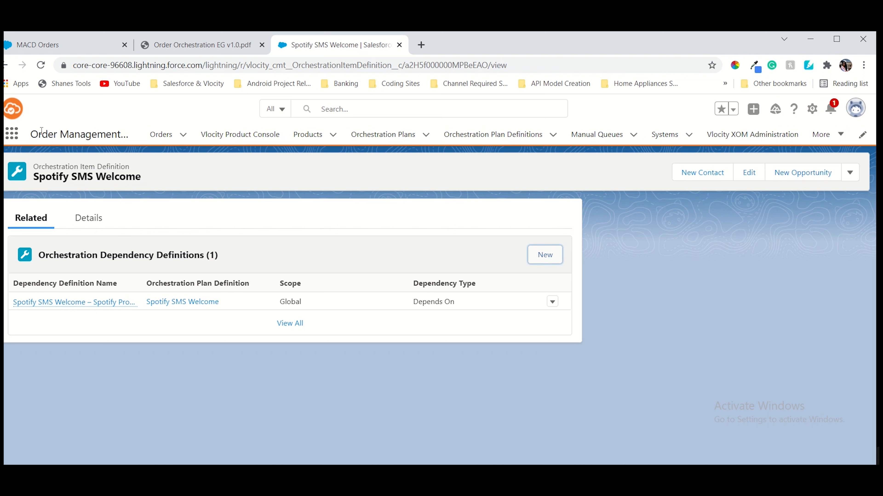
left_click(5, 65)
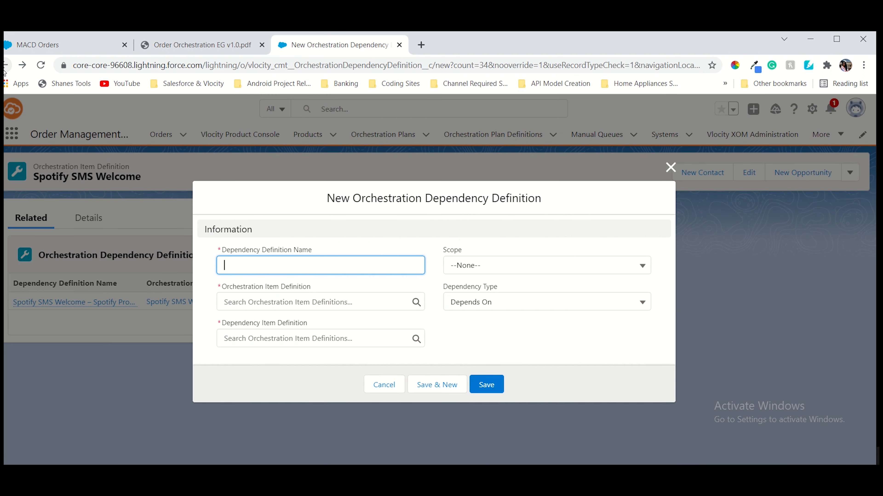
left_click(5, 67)
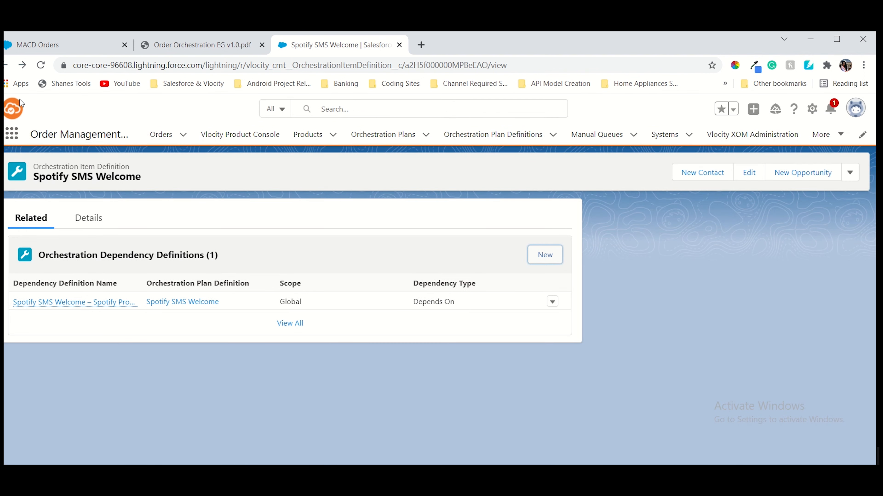
left_click(5, 65)
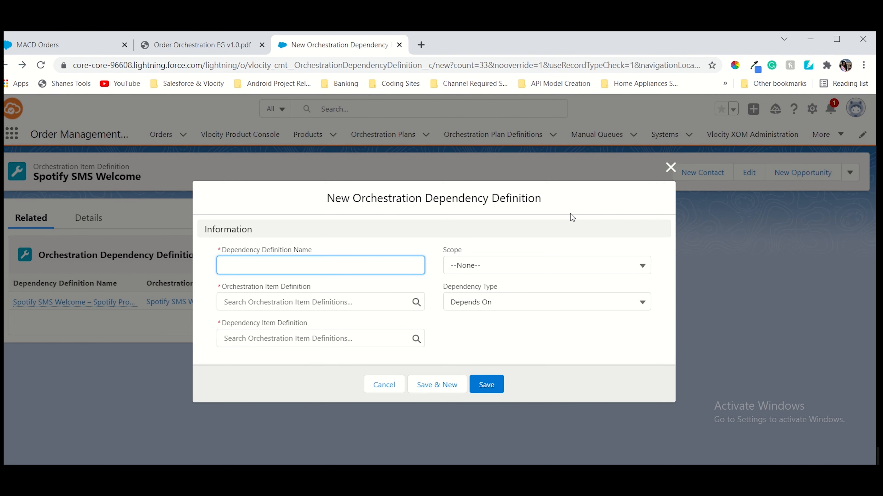
left_click(670, 167)
Go through the Orchestration Plan Definitions list to open Spotify SMS Upgrade
left_click(85, 228)
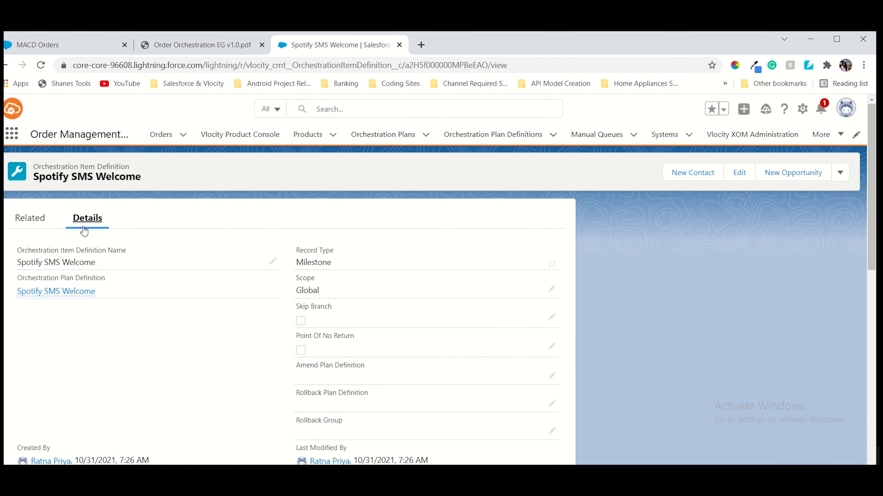
left_click(57, 292)
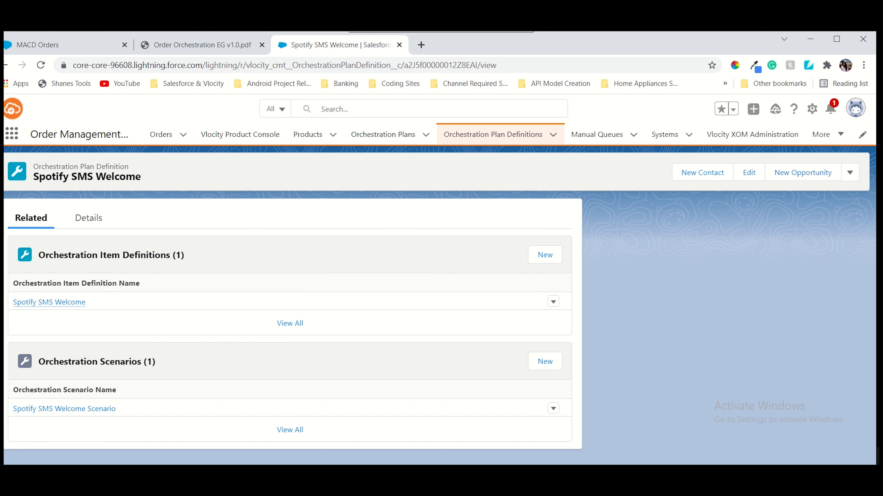
left_click(88, 218)
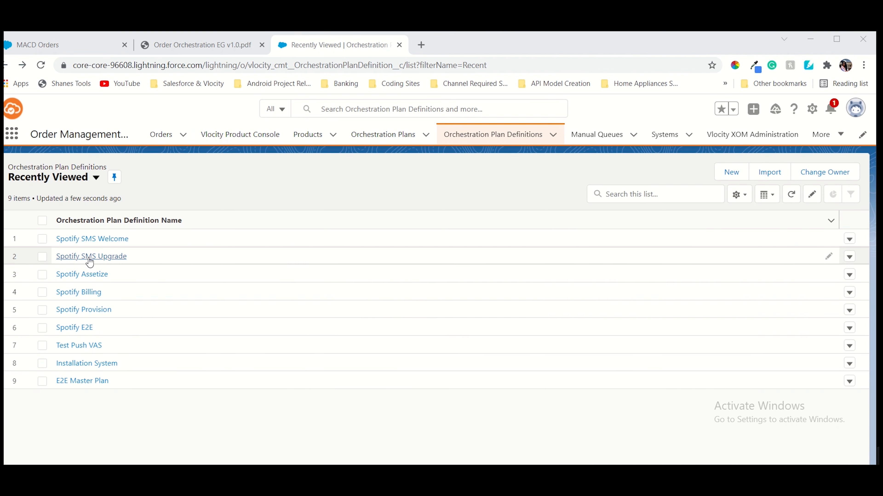
left_click(89, 257)
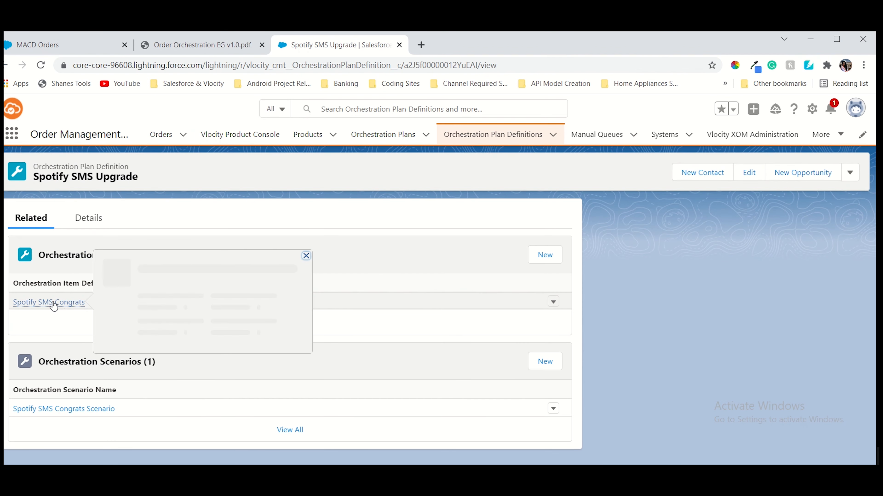
Start a new dependency on Spotify SMS Congrats named Spotify SMS Congrats – Spotify Provision Dependency
left_click(54, 302)
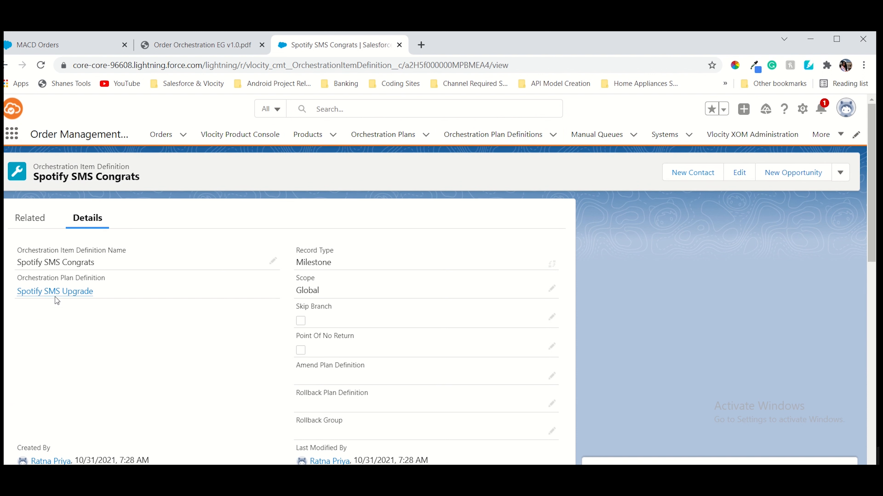
left_click(31, 219)
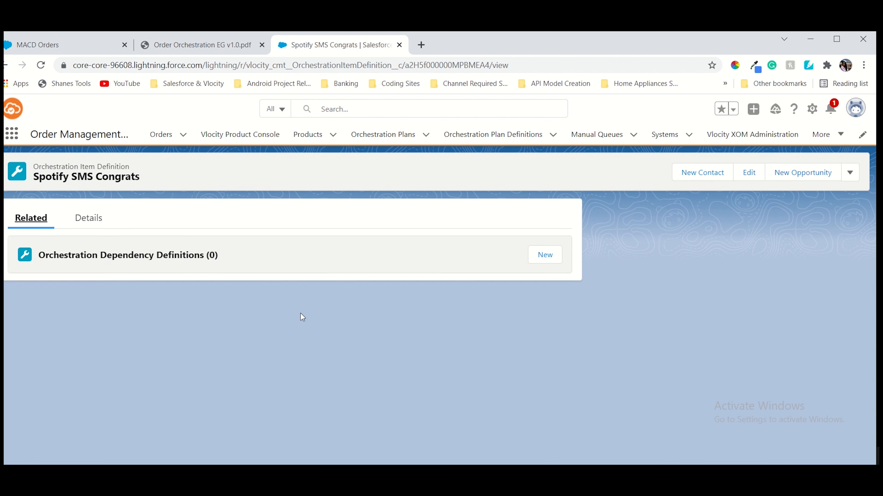
left_click(552, 252)
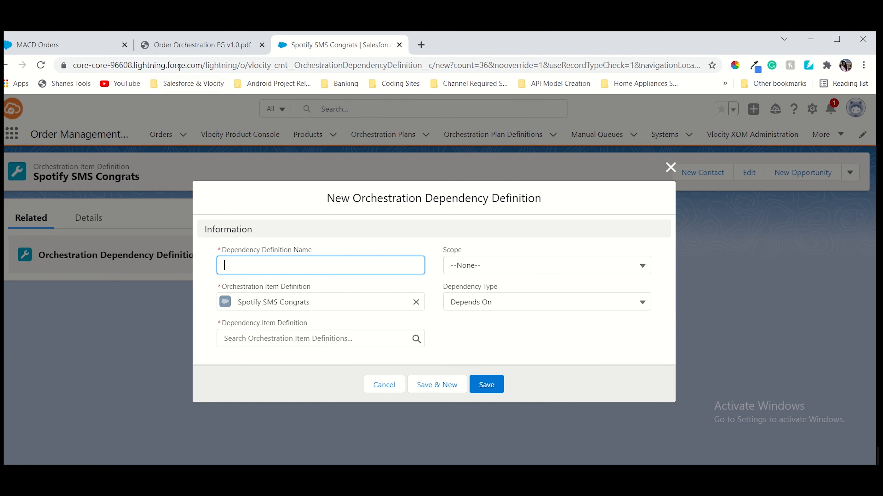
left_click(195, 45)
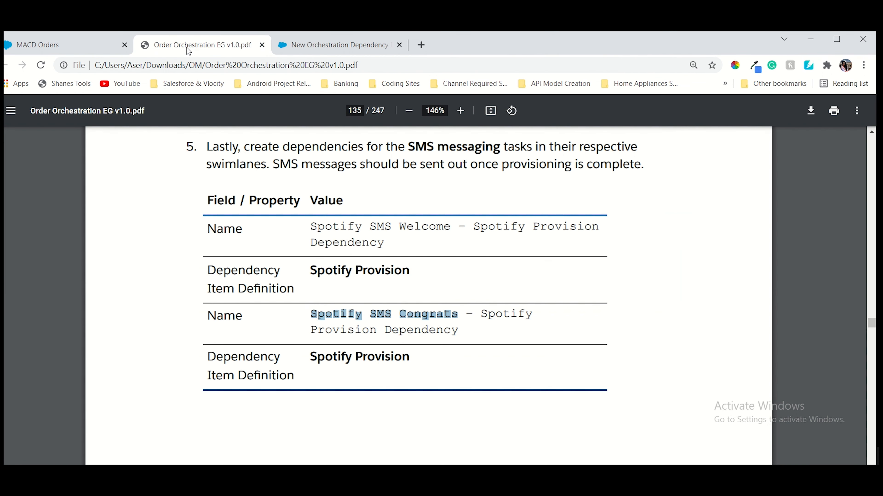
left_click_drag(312, 316, 474, 332)
key("ctrl+c")
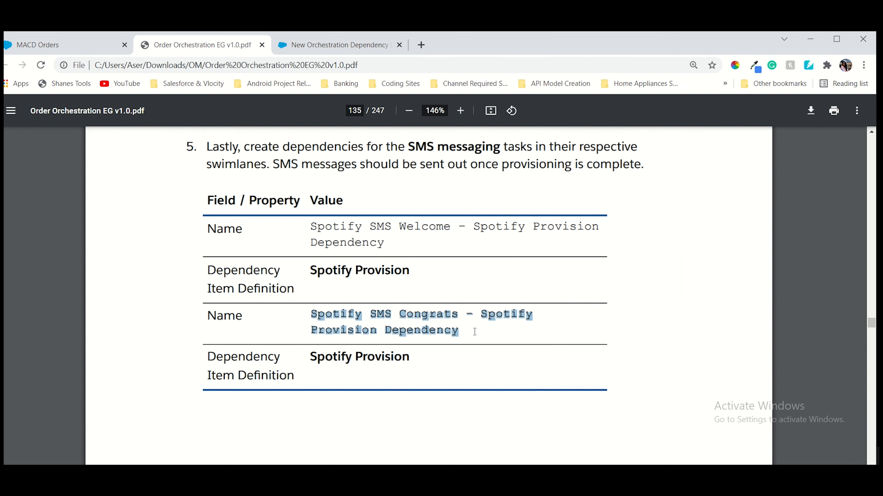
left_click(327, 47)
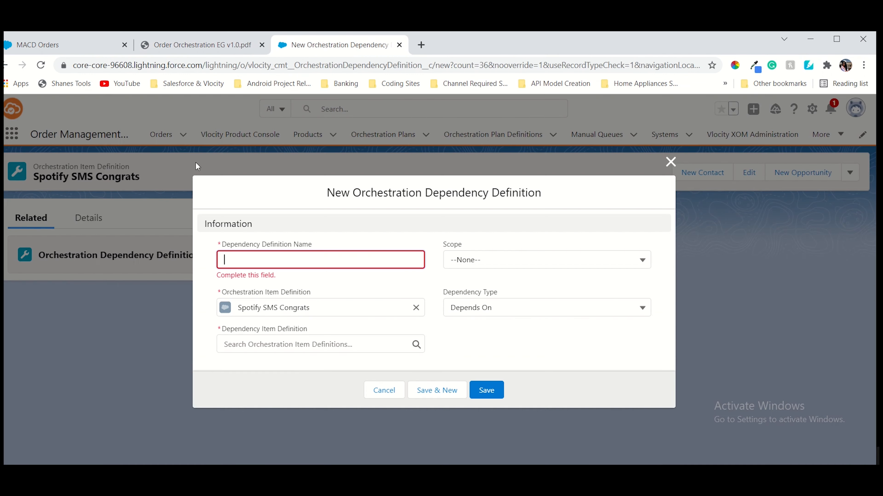
key("ctrl+v")
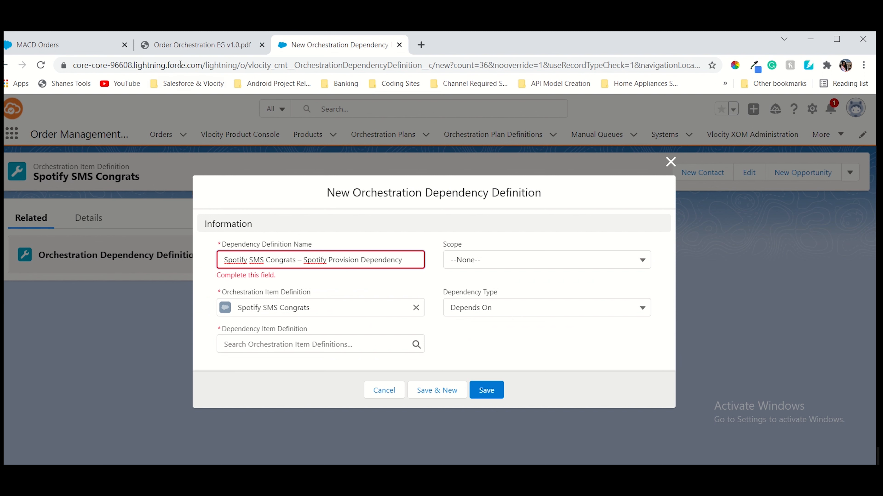
Set Spotify Provision as the dependency item with Global scope and save it
left_click(180, 40)
left_click_drag(305, 356, 409, 369)
key("ctrl+c")
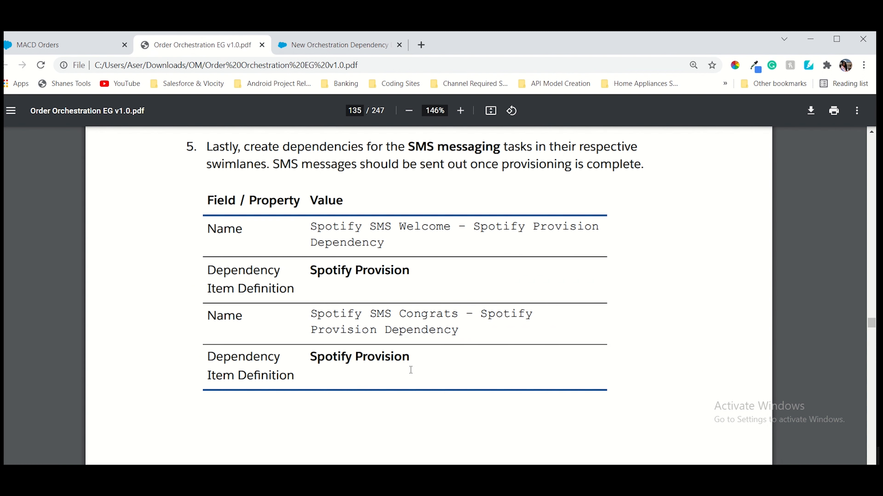
left_click(307, 49)
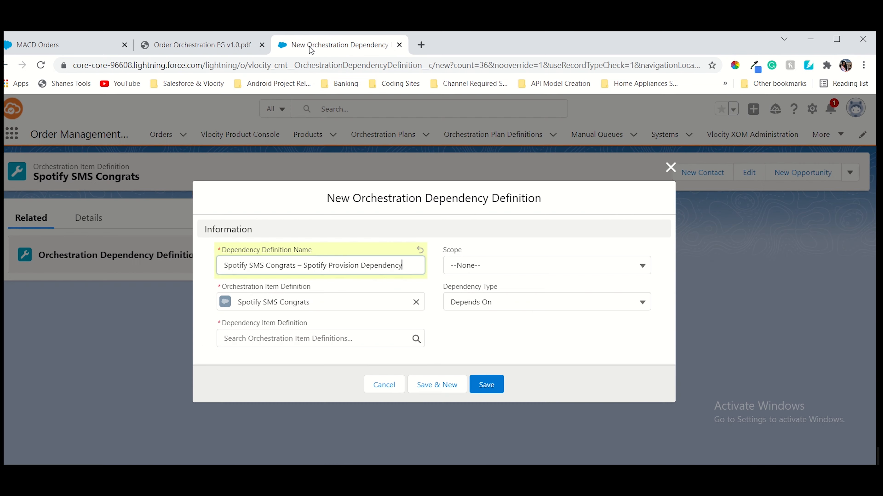
left_click(246, 339)
key("ctrl+v")
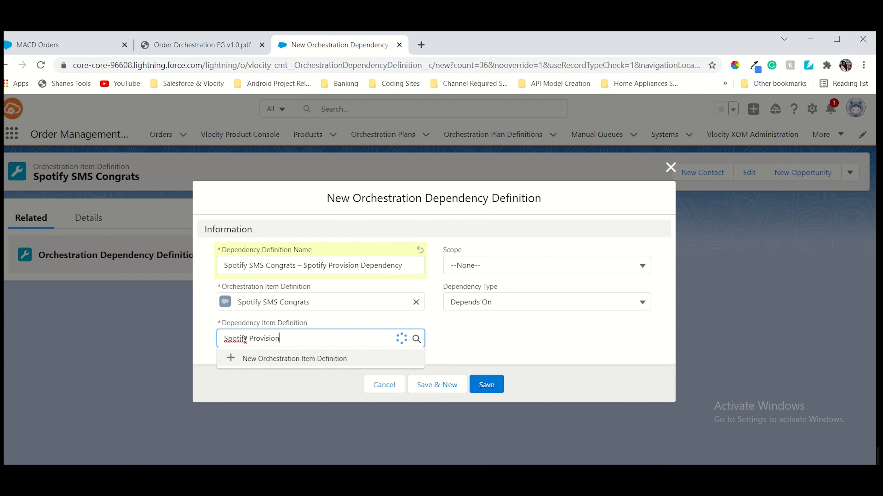
left_click(261, 374)
left_click(463, 266)
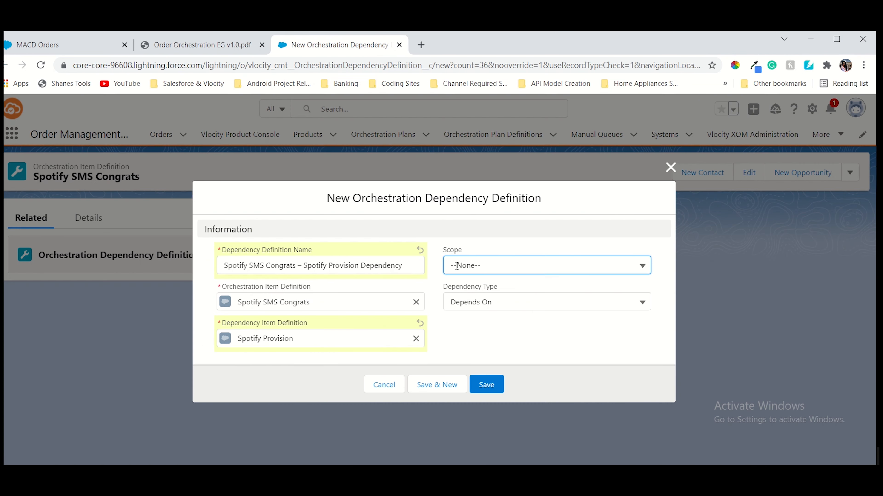
left_click(468, 307)
left_click(487, 384)
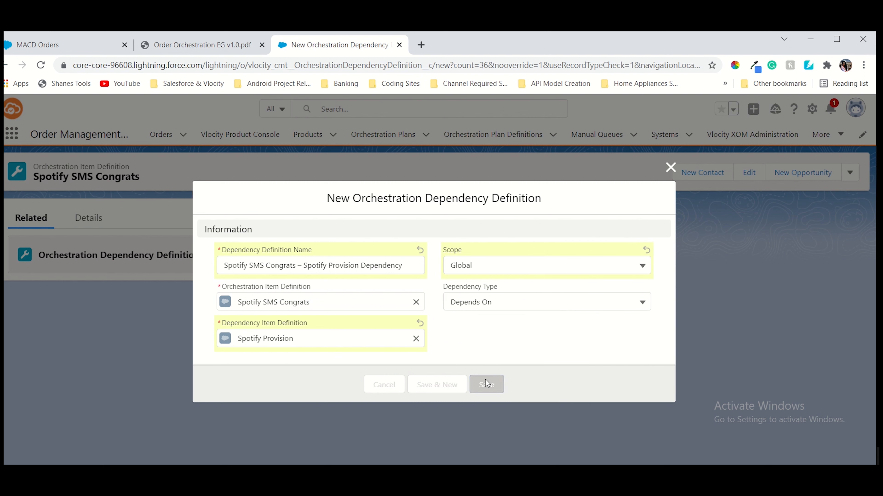
left_click(201, 44)
scroll(461, 341, "down", 15)
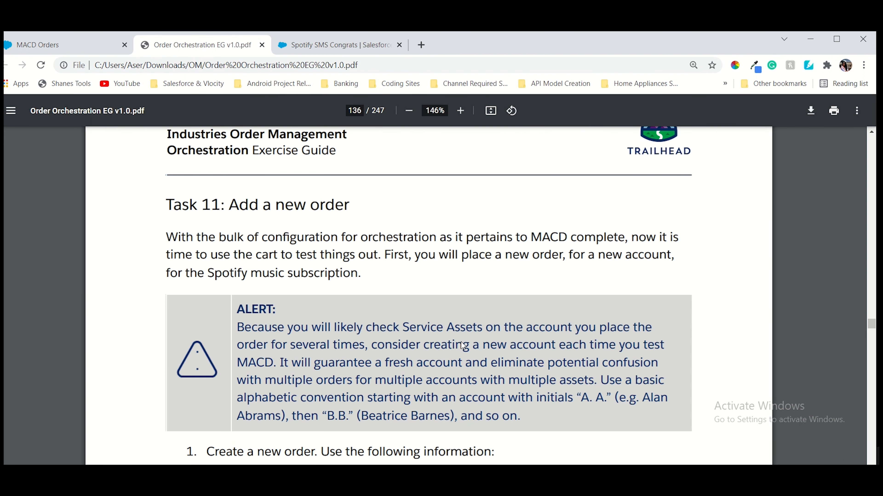
Start a new order and enter Spotify Free 1 as the Order Name
scroll(461, 342, "down", 8)
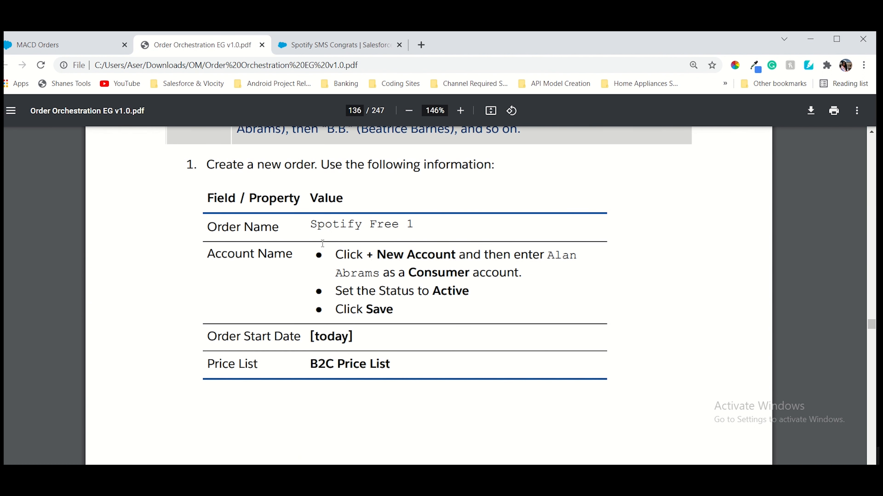
left_click_drag(307, 223, 403, 231)
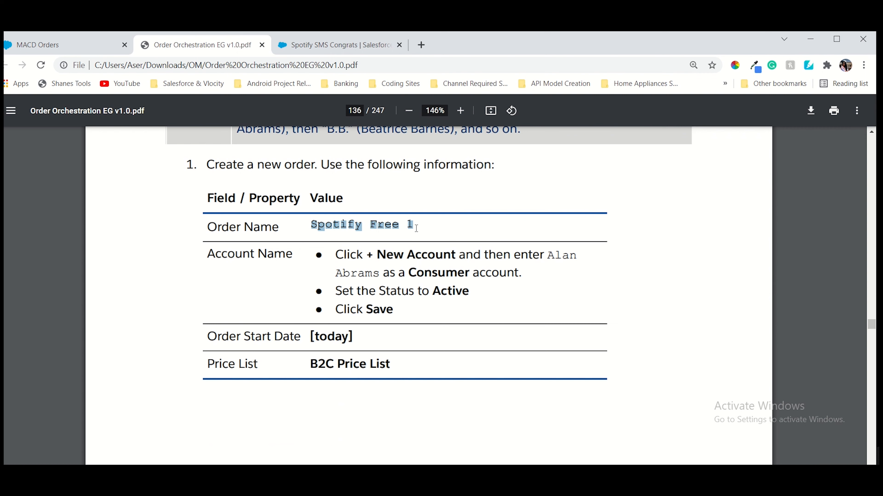
left_click(356, 38)
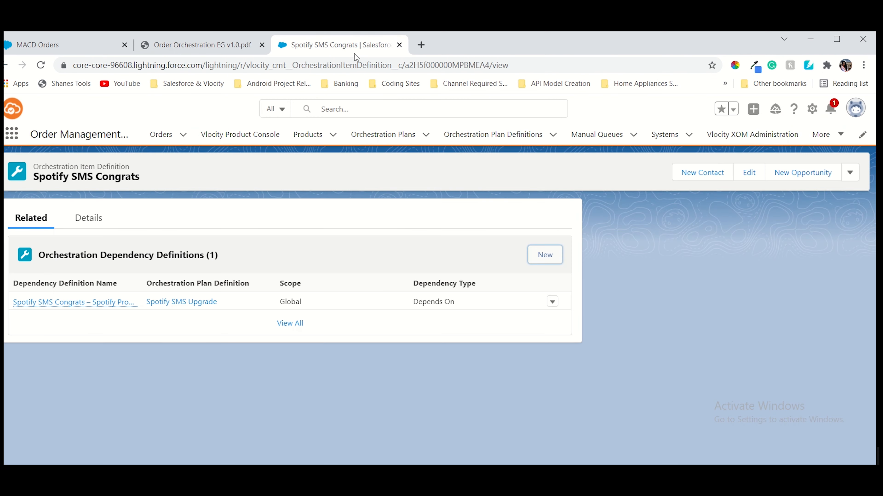
left_click(161, 137)
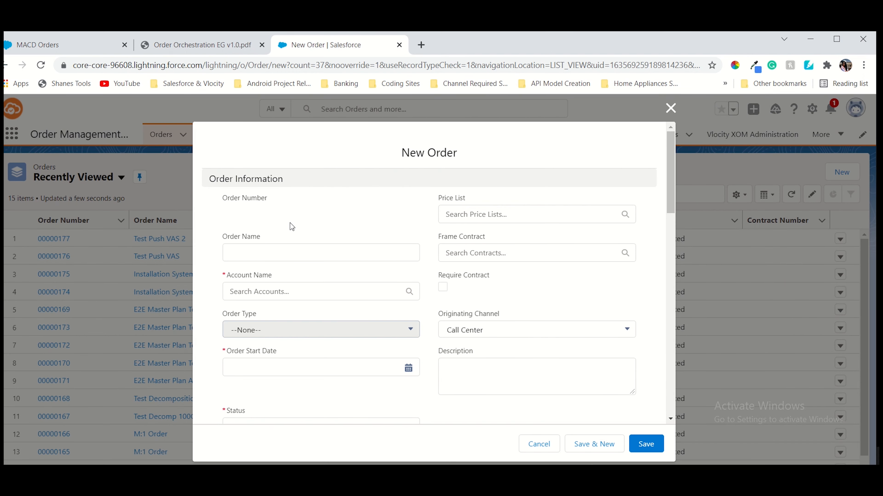
left_click(272, 251)
type("Spotify Free 1")
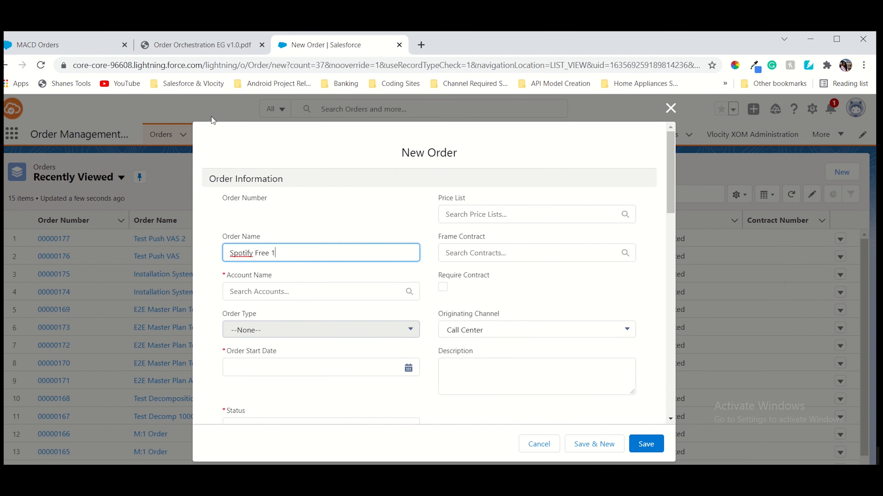
Choose to create a new account from the order's Account Name field
left_click(186, 49)
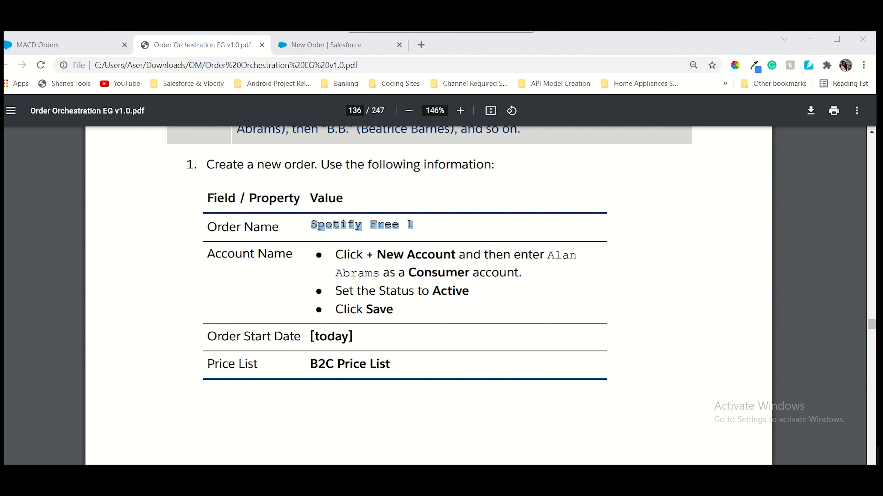
left_click_drag(541, 256, 379, 273)
key("ctrl+c")
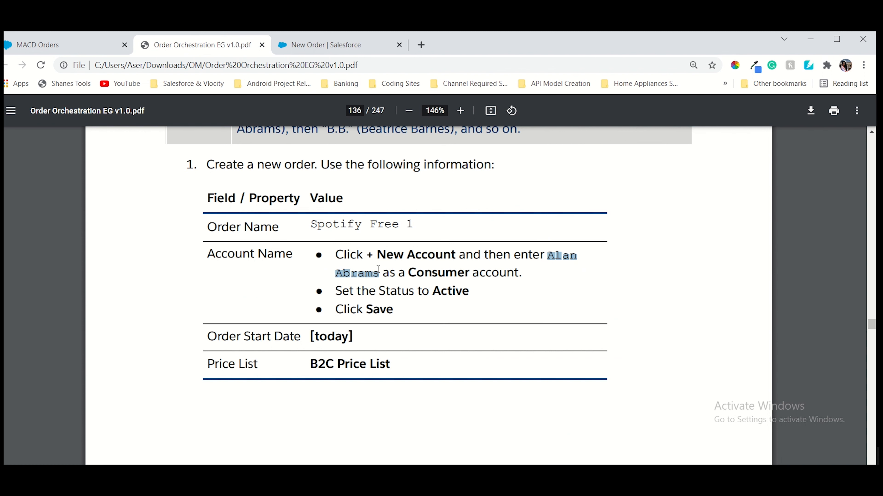
left_click(327, 45)
left_click(271, 291)
left_click(273, 348)
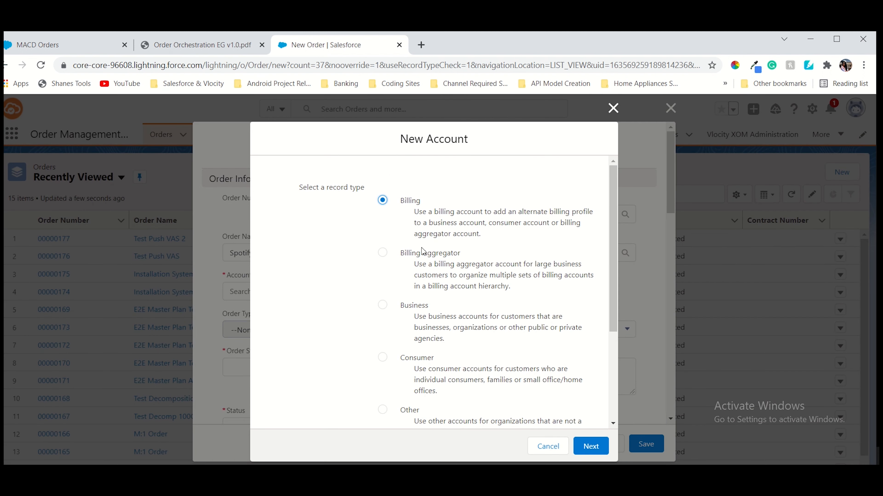
Pick the Consumer record type for the new account and continue to its form
left_click(220, 48)
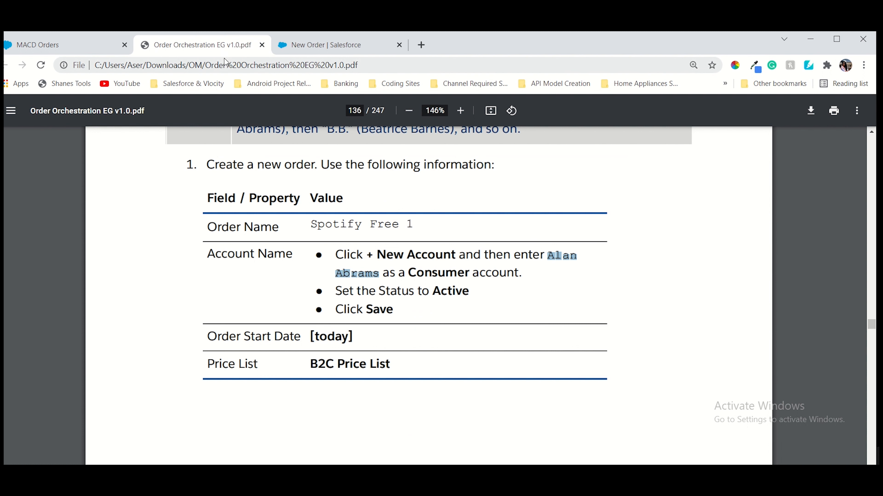
left_click(303, 51)
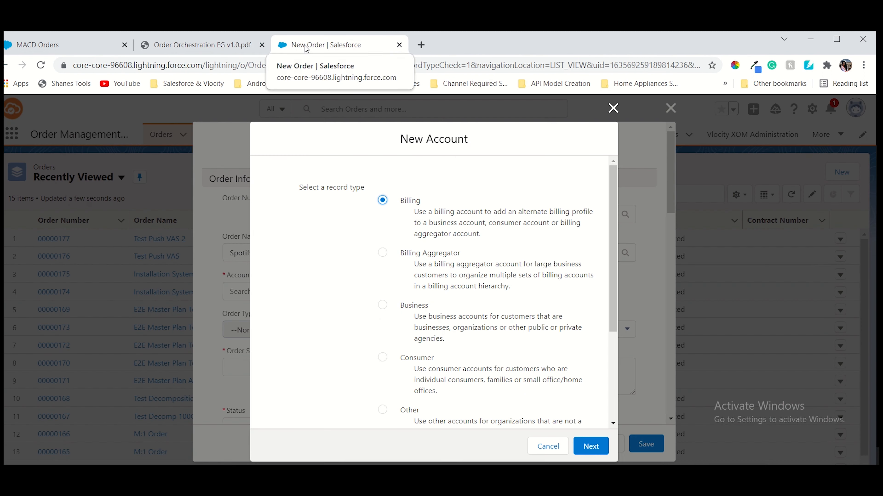
scroll(395, 265, "down", 3)
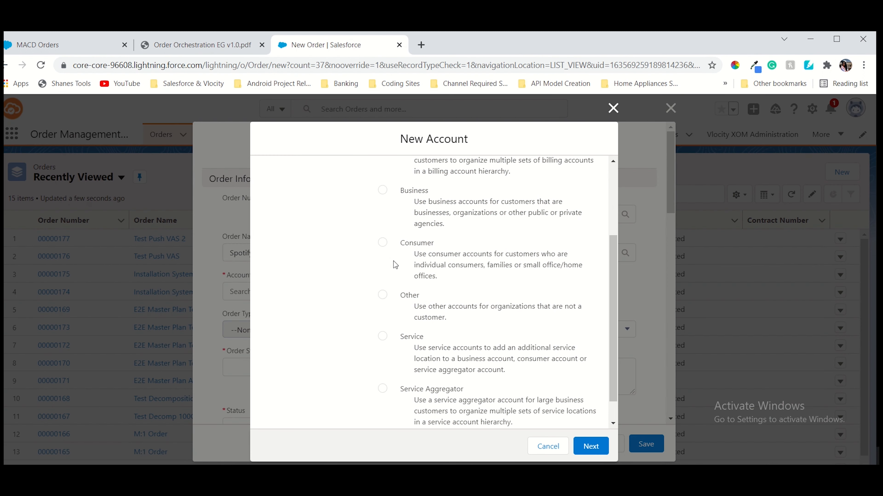
left_click(391, 245)
scroll(513, 373, "down", 1)
scroll(515, 374, "up", 3)
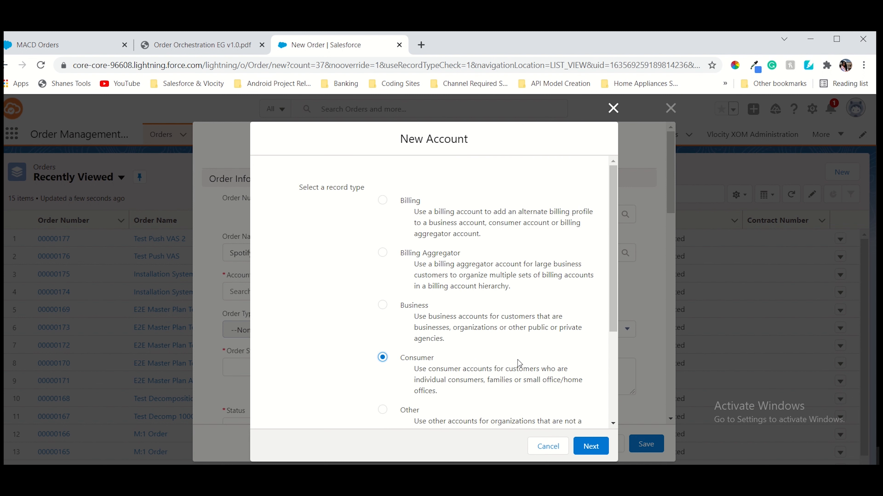
scroll(512, 369, "down", 3)
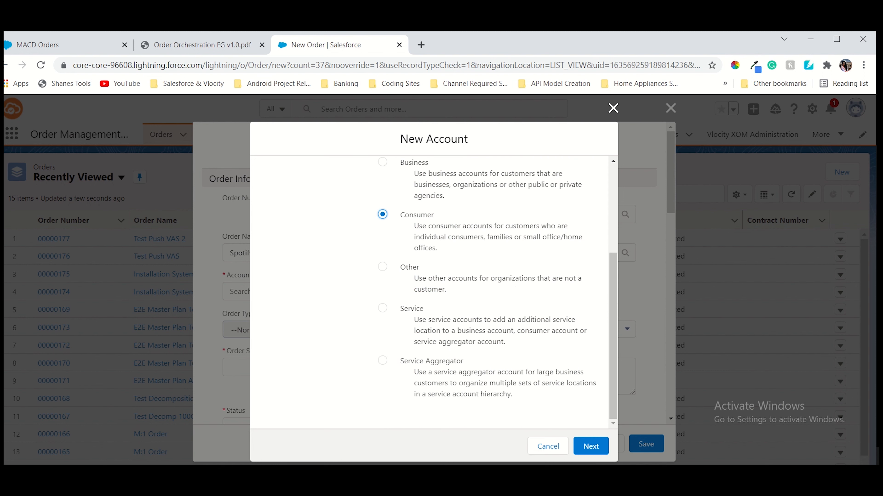
left_click(591, 446)
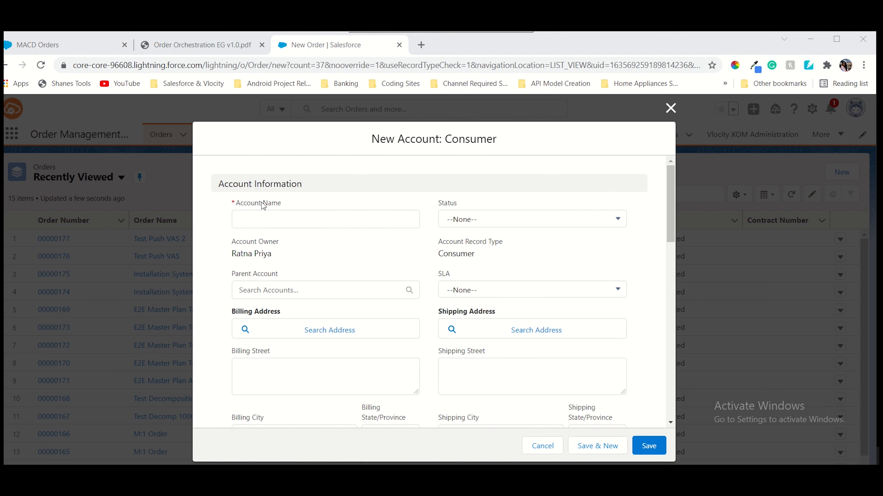
Enter the customer's full name as Account Name, set Status to Active, and save
left_click(262, 218)
key("ctrl+v")
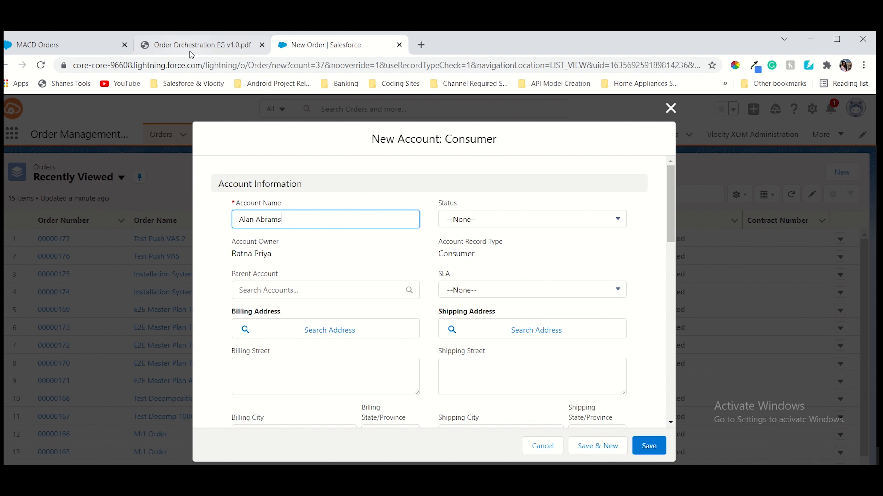
left_click(541, 220)
left_click(477, 264)
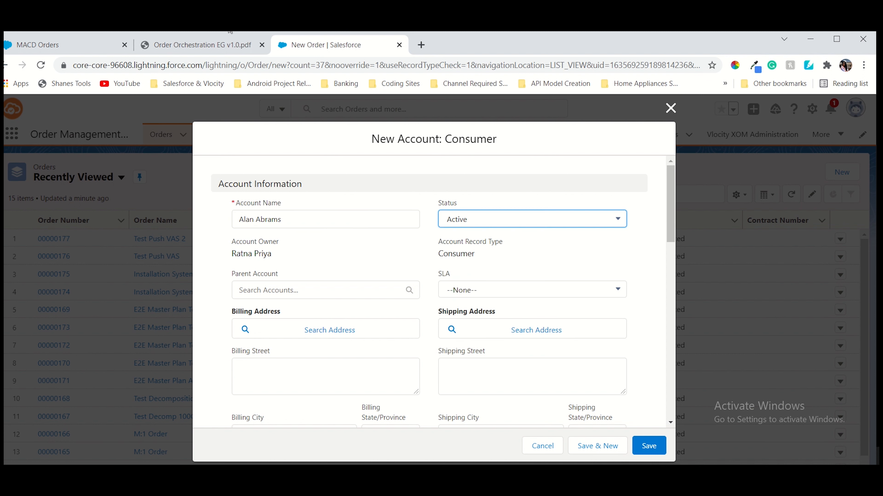
left_click(202, 45)
scroll(391, 222, "down", 2)
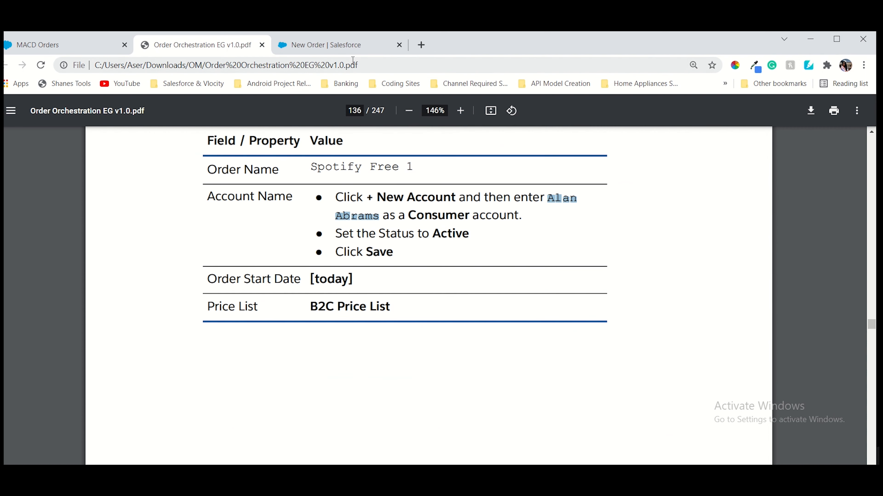
left_click(352, 48)
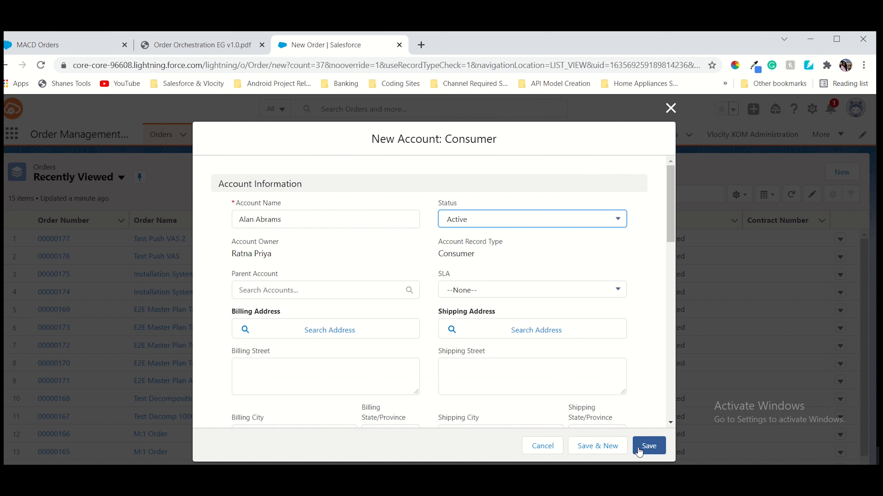
left_click(647, 447)
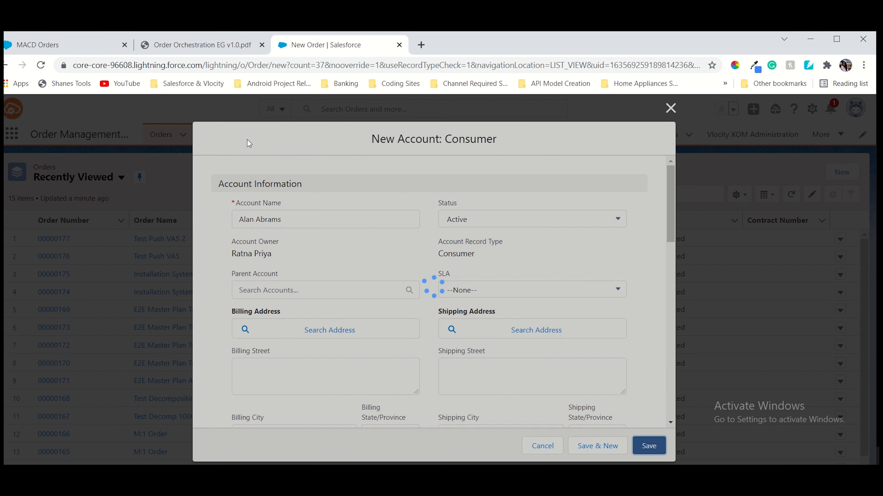
Confirm the account saved and copy B2C Price List from the guide
left_click(218, 49)
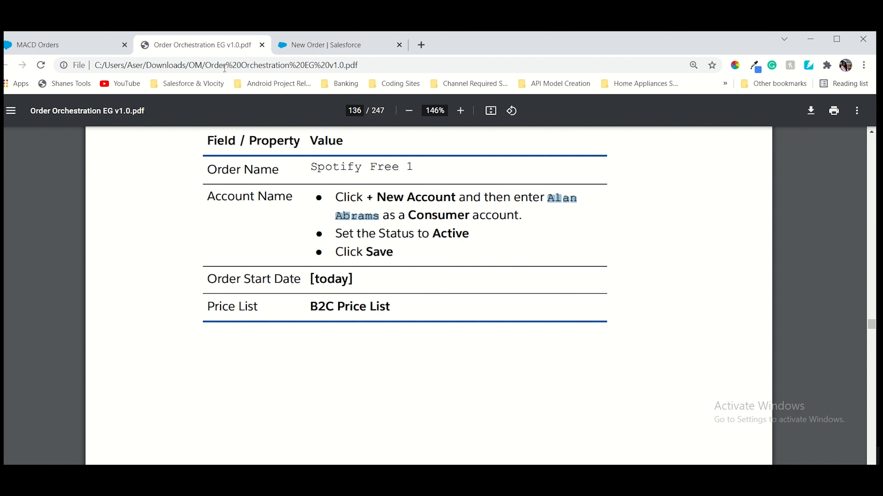
scroll(426, 271, "down", 3)
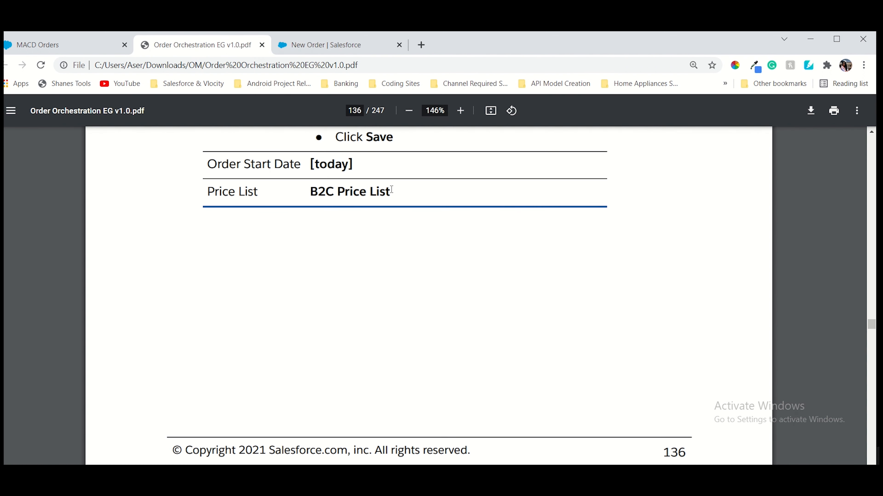
left_click(302, 53)
left_click(229, 51)
left_click_drag(310, 193, 393, 200)
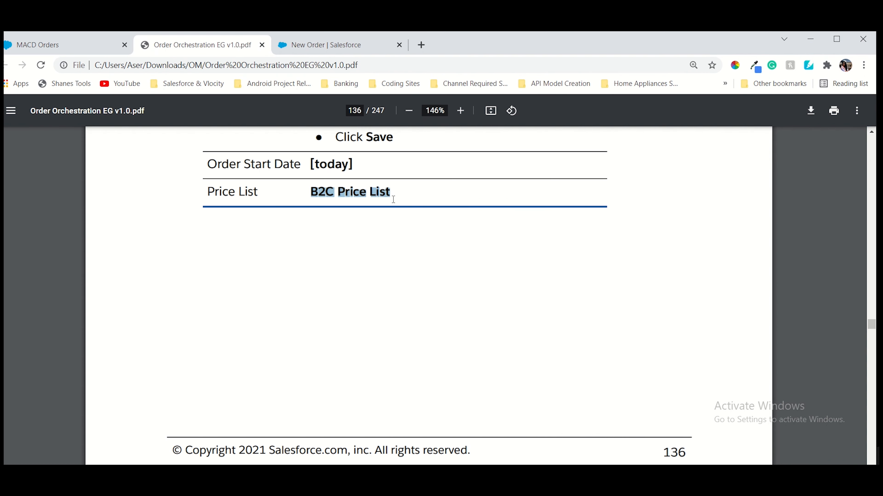
left_click(315, 45)
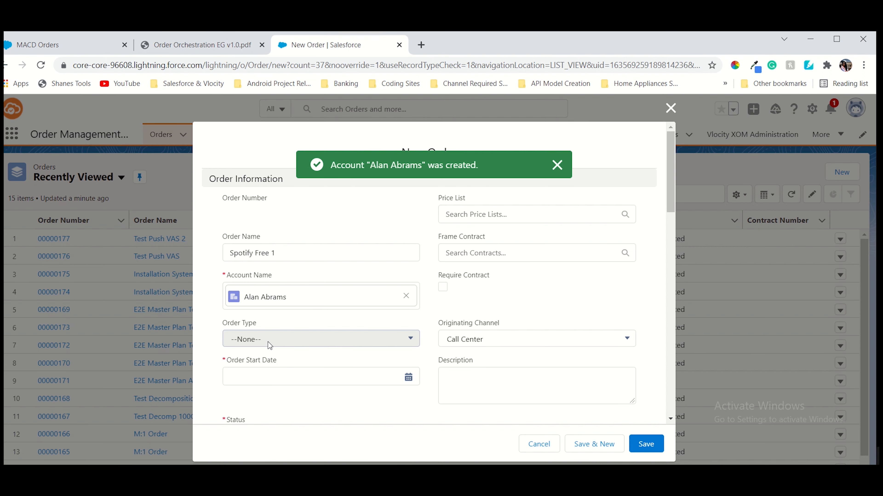
Set the order start date to today (10/31/2021) and price list to B2C Price List, then save
left_click(271, 382)
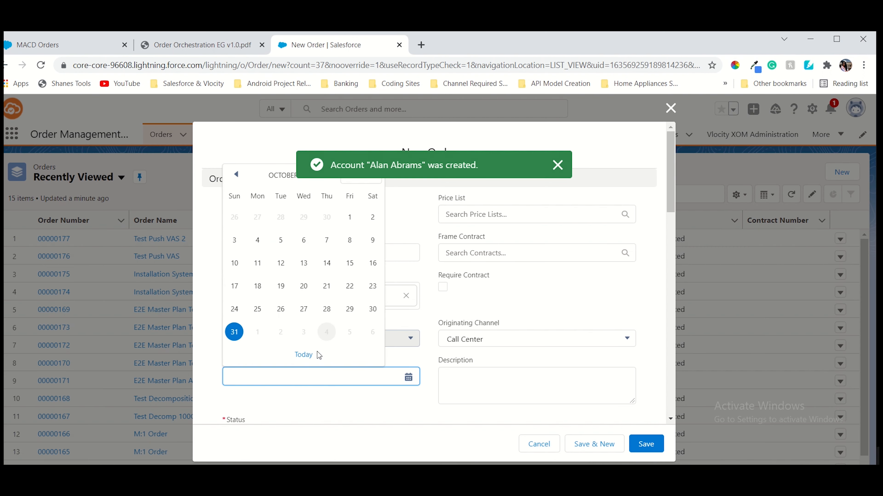
left_click(302, 356)
left_click(490, 216)
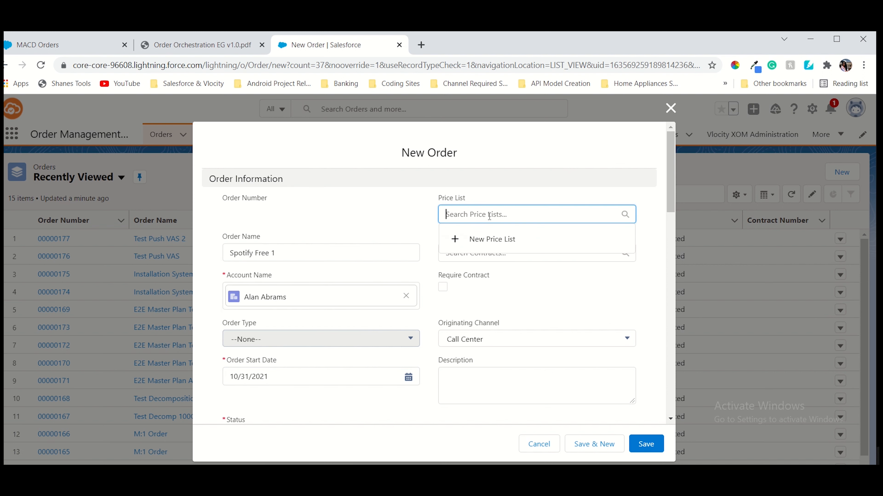
type("B2C Price List")
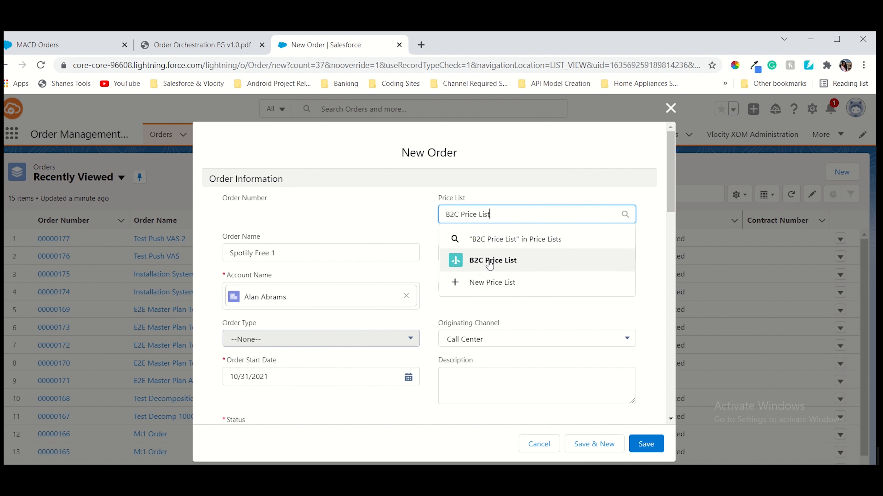
left_click(488, 260)
left_click(645, 444)
left_click(228, 42)
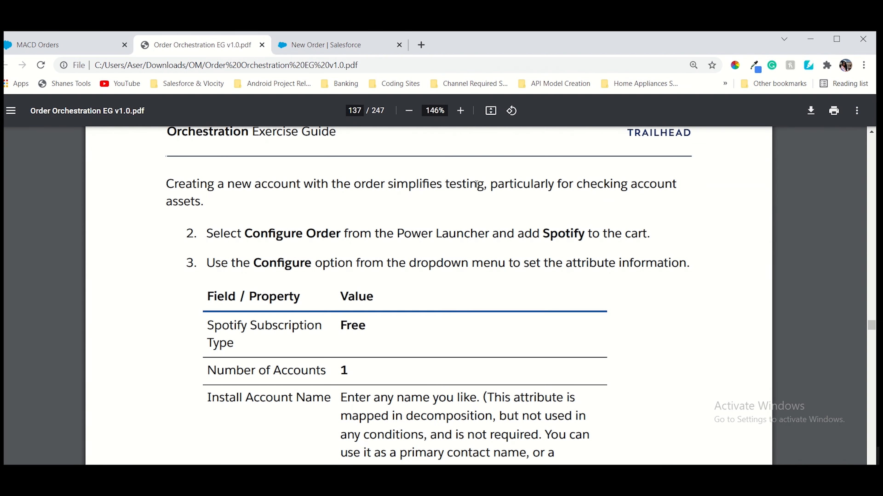
double_click(567, 233)
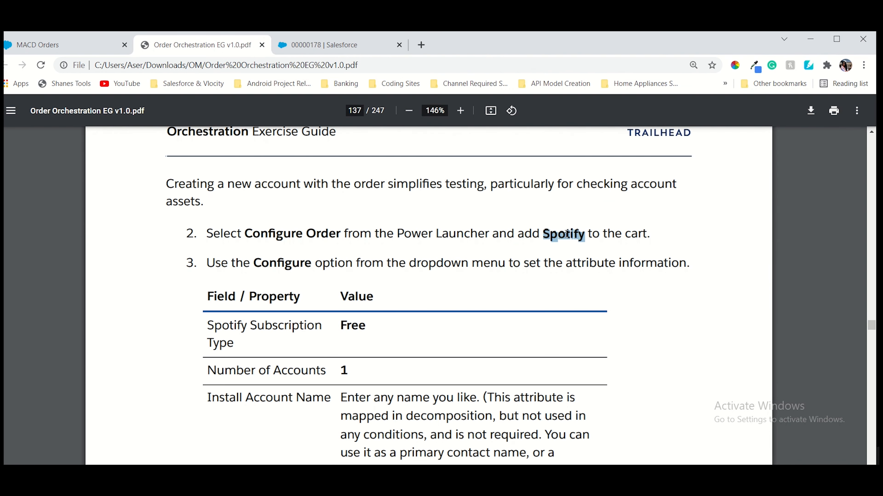
left_click(321, 48)
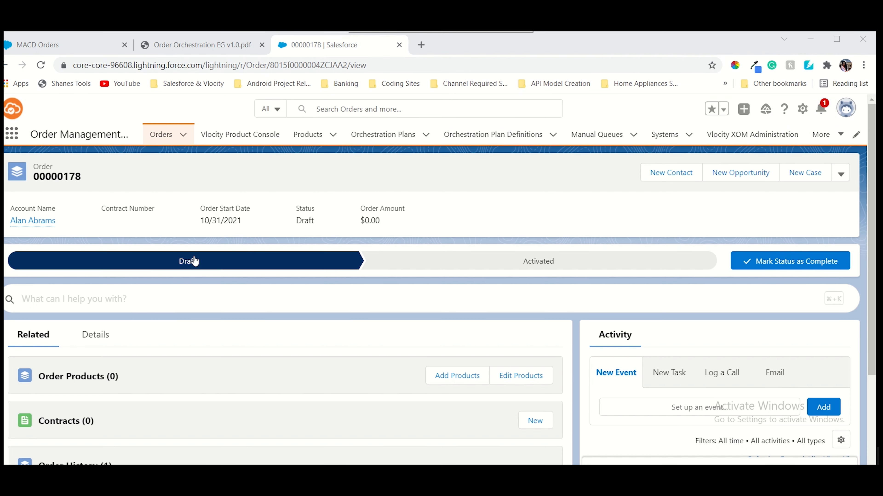
Launch Configure Order from the Power Launcher and add Spotify ($9.99 recurring) to the cart
left_click(73, 304)
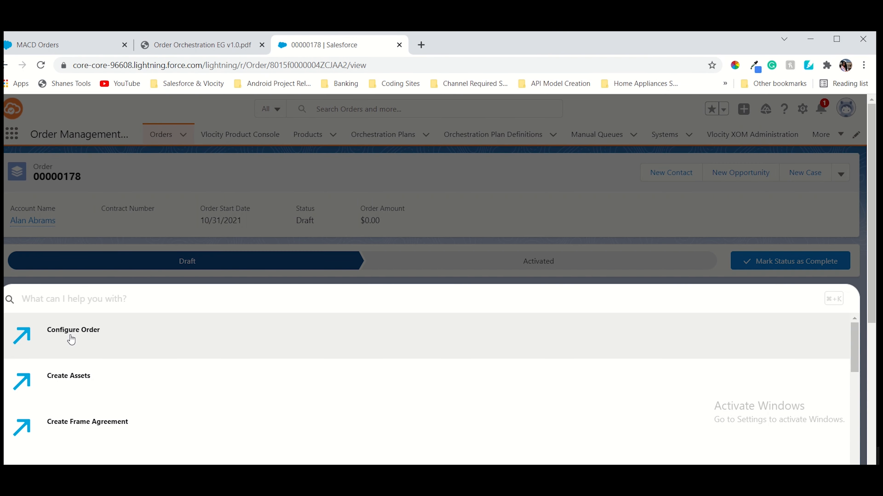
left_click(70, 335)
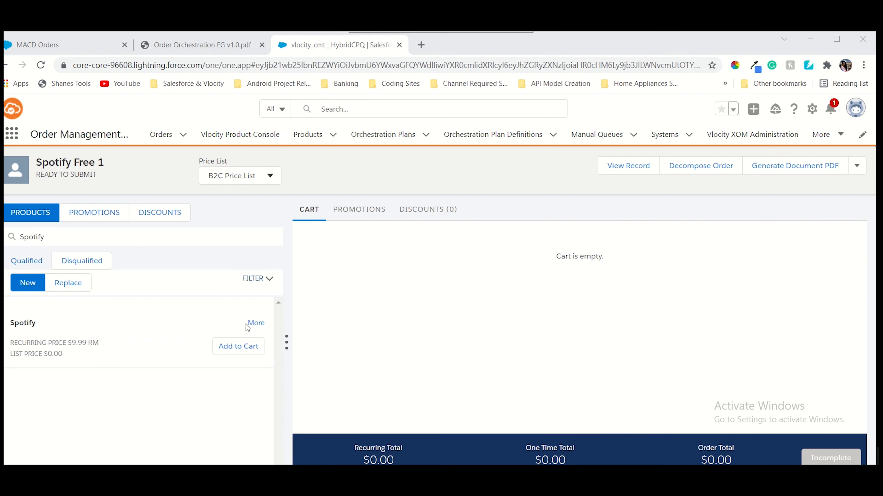
left_click(234, 355)
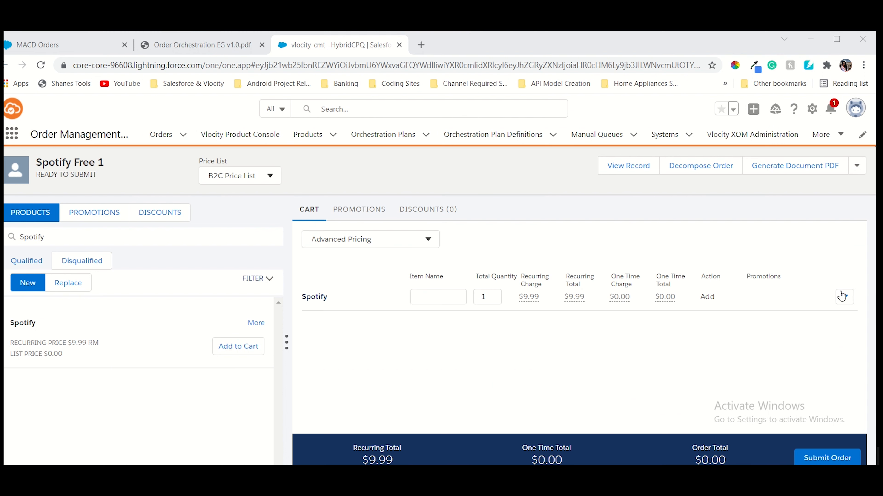
Open the Spotify line's attribute settings and look up the Free subscription values in the guide
left_click(845, 296)
left_click(832, 356)
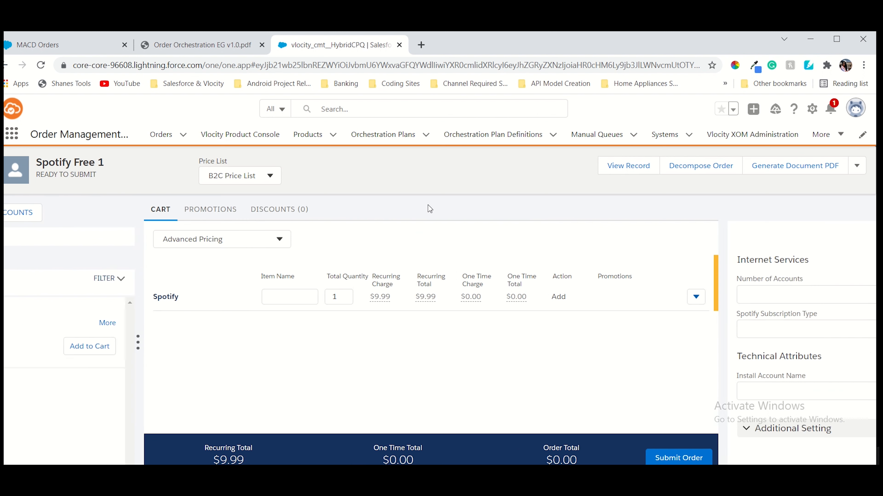
left_click(196, 45)
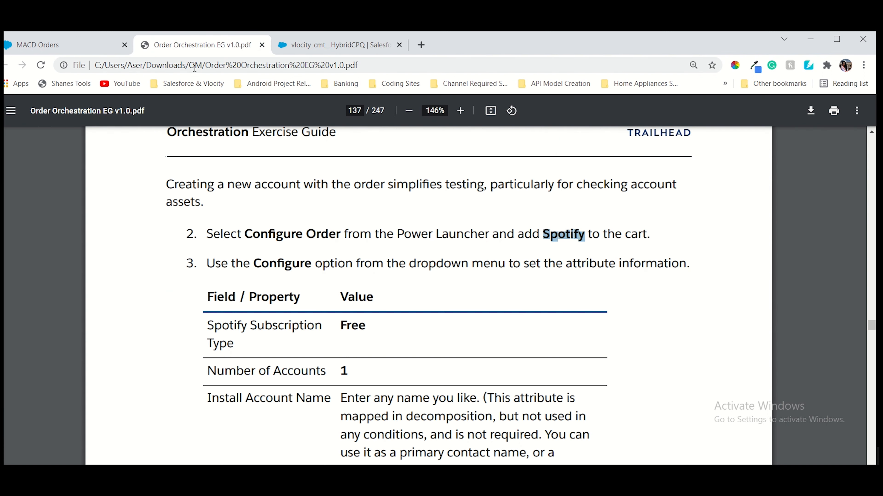
double_click(347, 325)
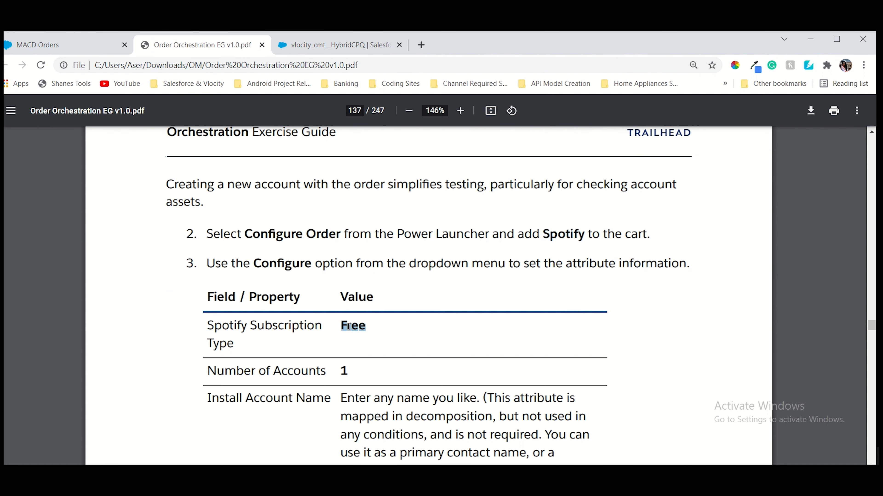
left_click(352, 48)
Set Number of Accounts to 1 and Subscription Type to Free, and fill in the Install Account Name
left_click(635, 288)
left_click(634, 289)
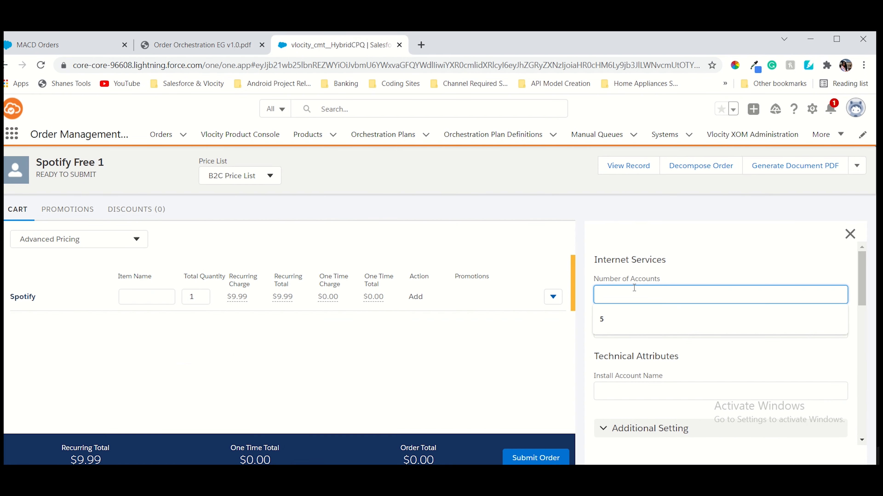
left_click(625, 326)
left_click(623, 331)
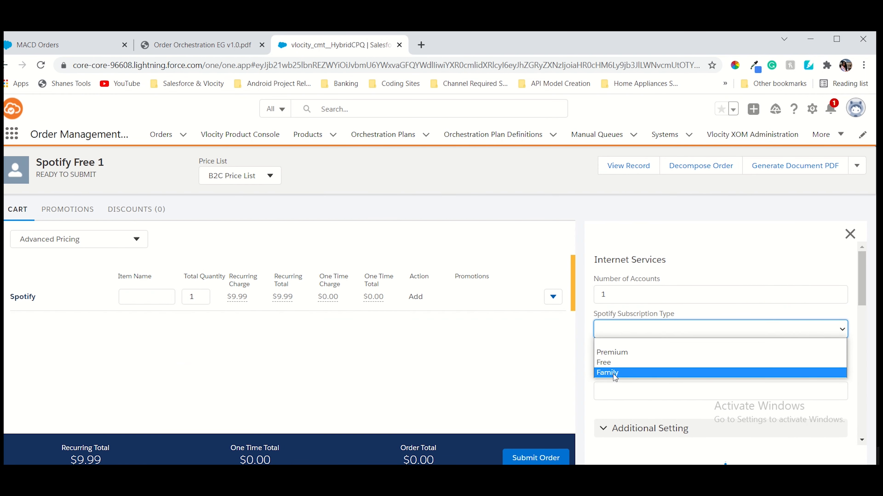
left_click(612, 366)
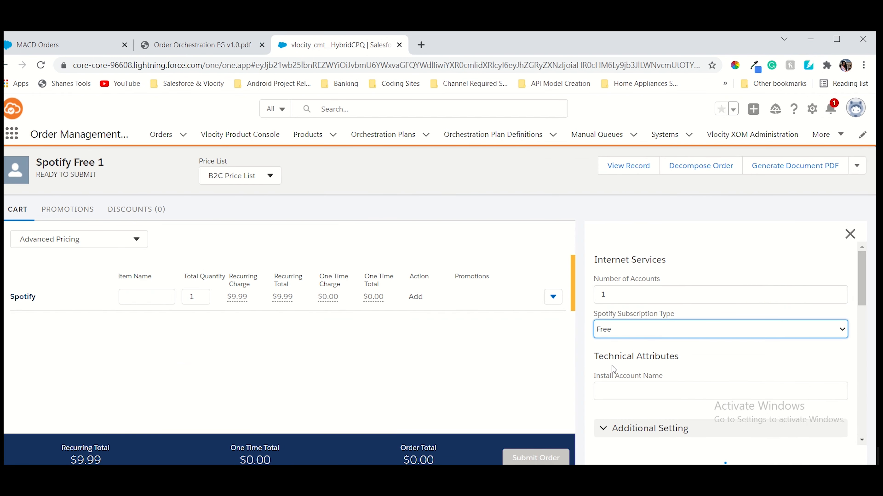
left_click(614, 391)
scroll(614, 389, "down", 3)
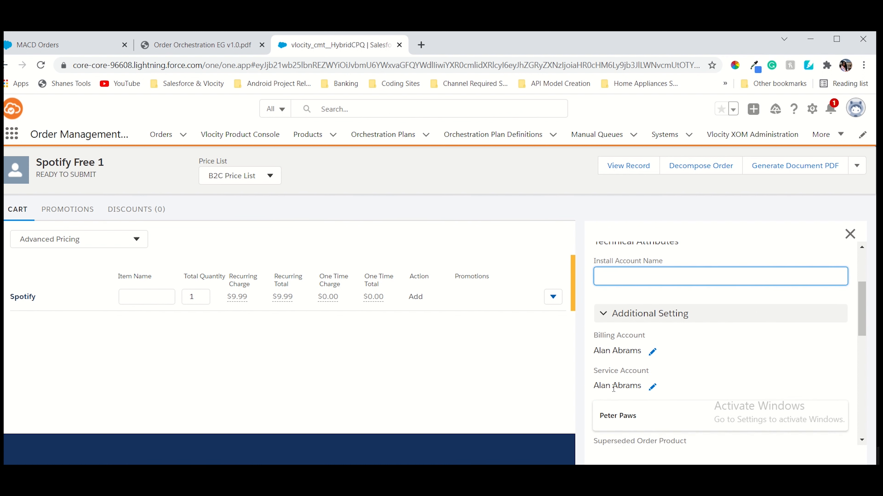
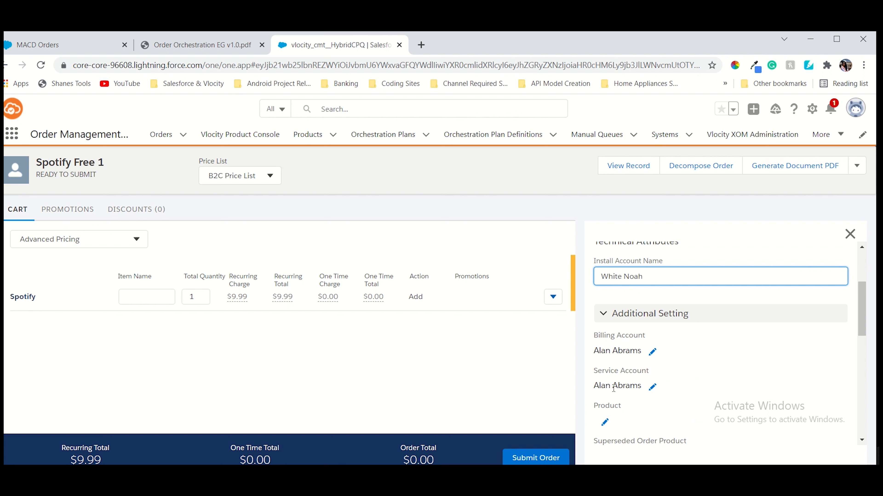
scroll(835, 275, "down", 10)
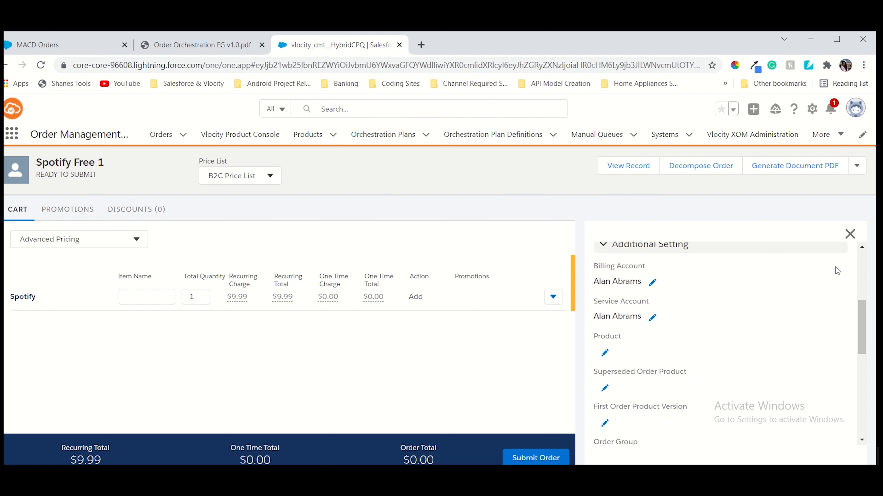
scroll(836, 283, "down", 3)
Close the Spotify attribute panel and scroll the guide to step 4, Click Decompose Order
left_click(849, 234)
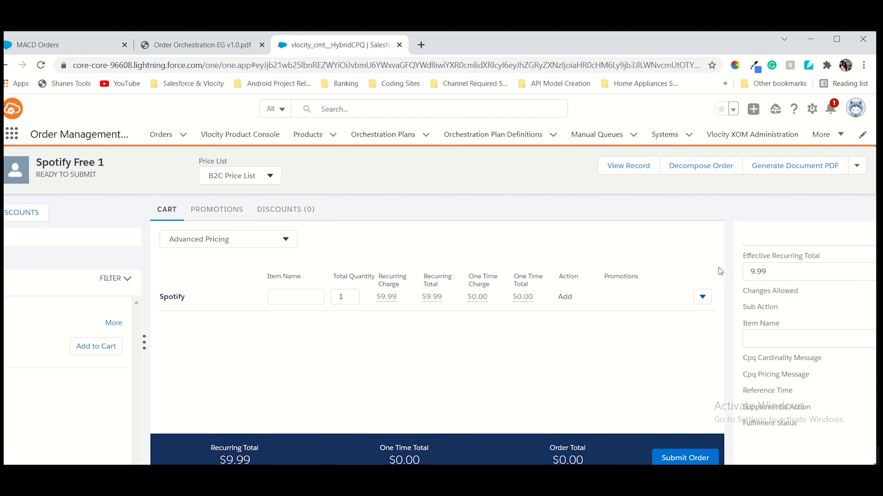
left_click(198, 45)
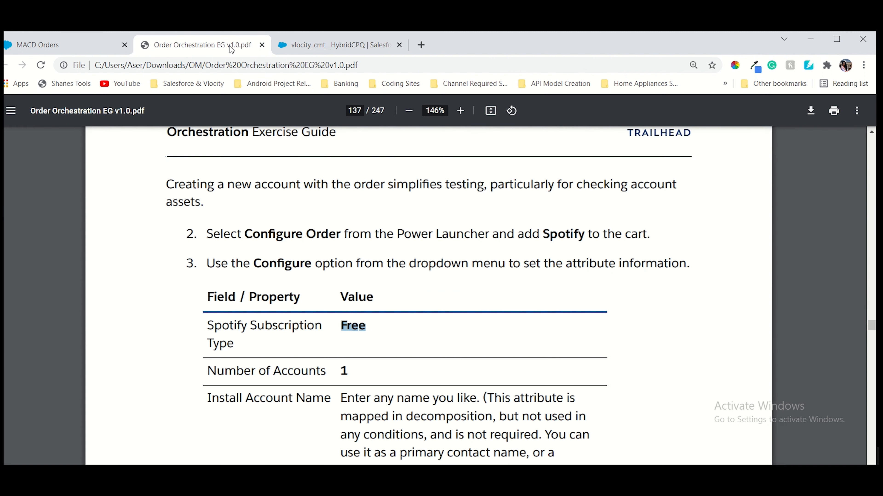
scroll(437, 252, "down", 8)
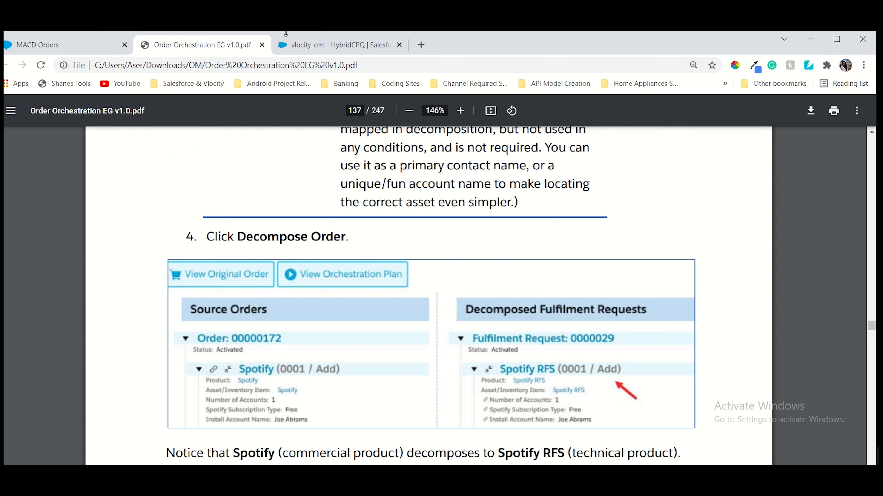
Run Decompose Order on the Spotify Free cart and view the resulting Spotify RFS fulfilment request
left_click(287, 42)
left_click(694, 166)
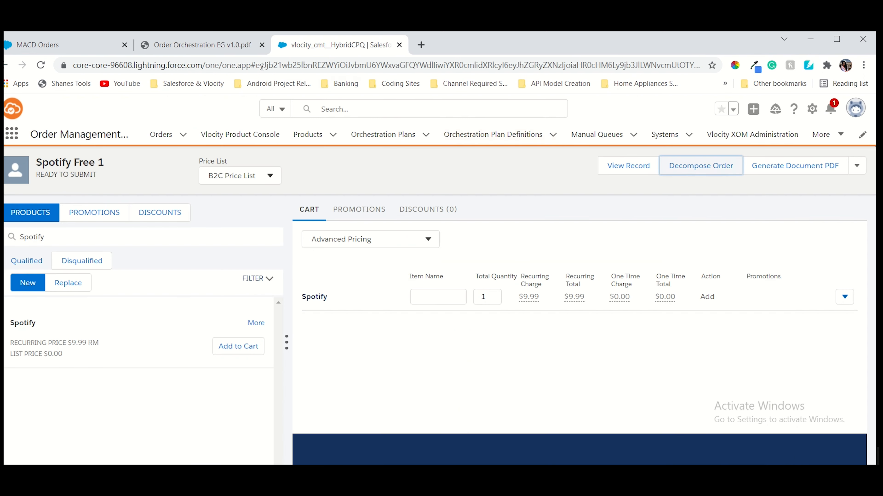
left_click(211, 46)
scroll(329, 220, "down", 8)
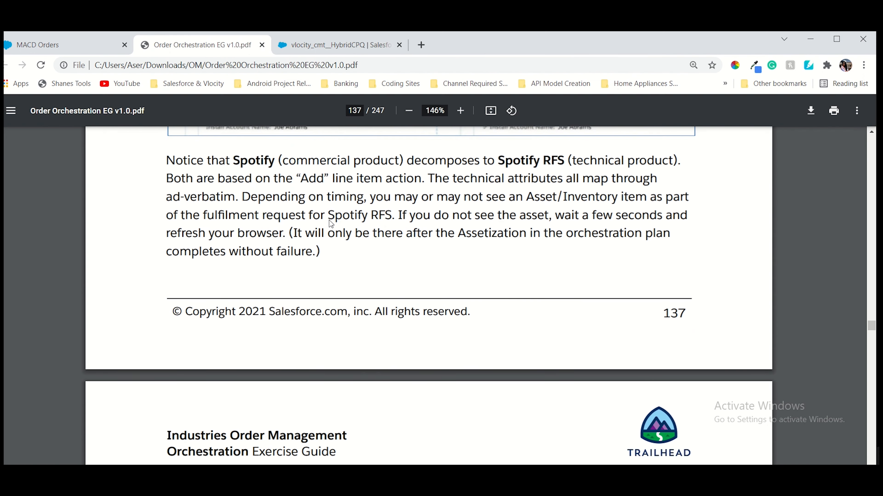
left_click(286, 38)
left_click(443, 48)
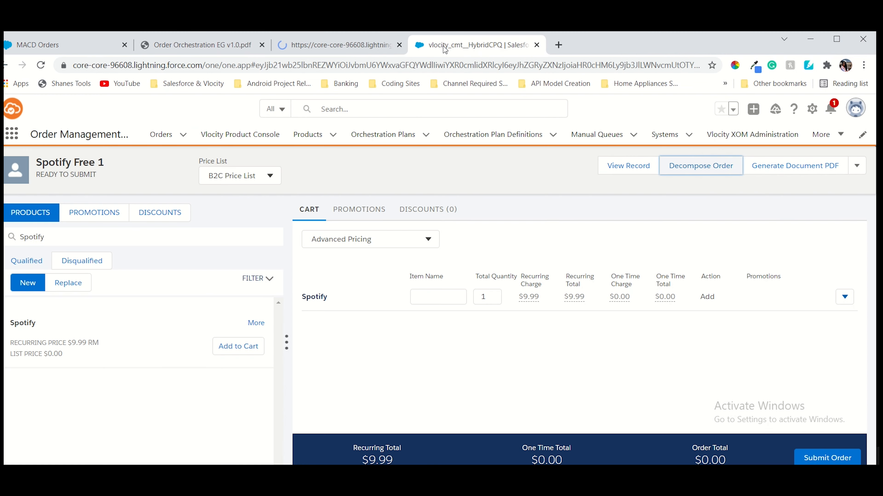
left_click(319, 40)
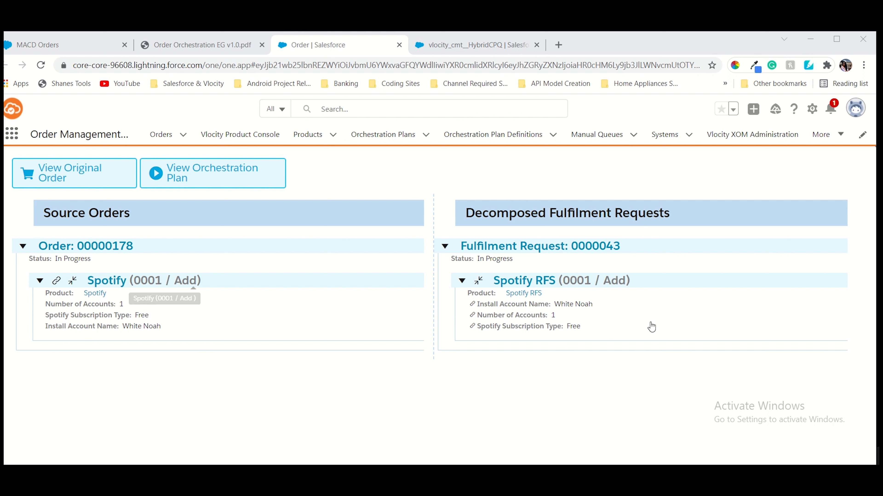
Check the decomposed Spotify RFS line against the guide's step 5 and open its fulfilment request line
left_click(216, 48)
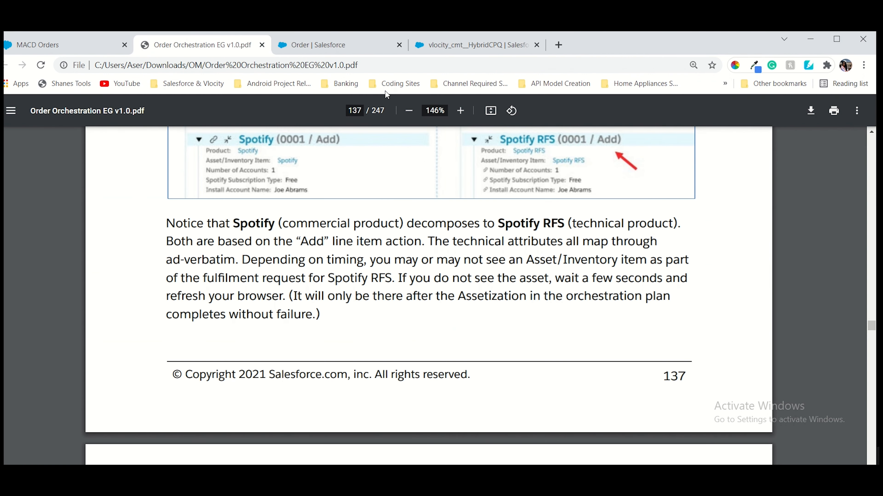
left_click(353, 53)
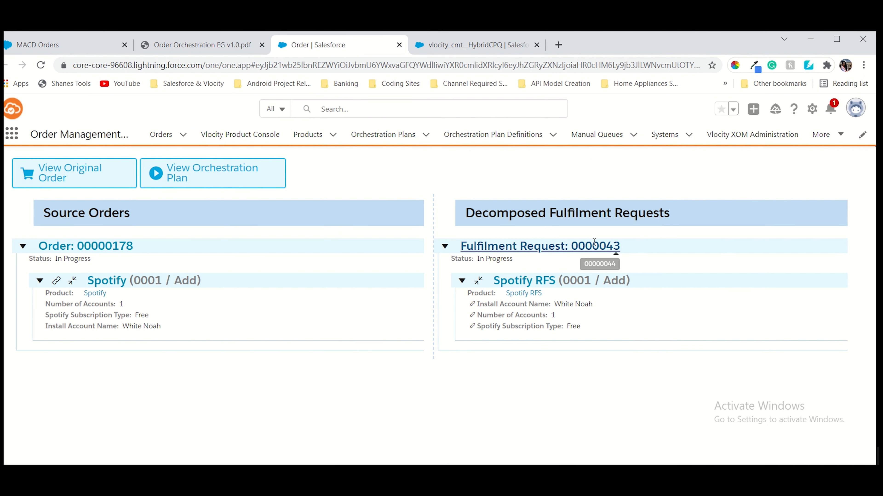
left_click(457, 283)
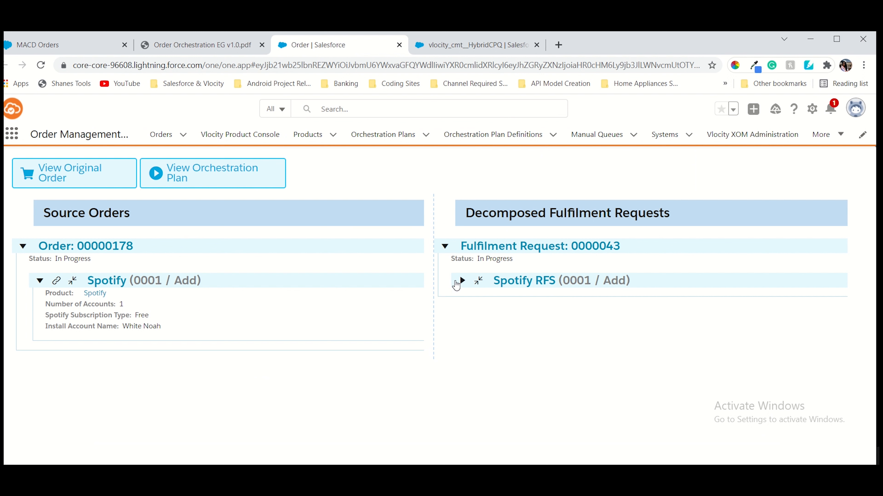
left_click(457, 283)
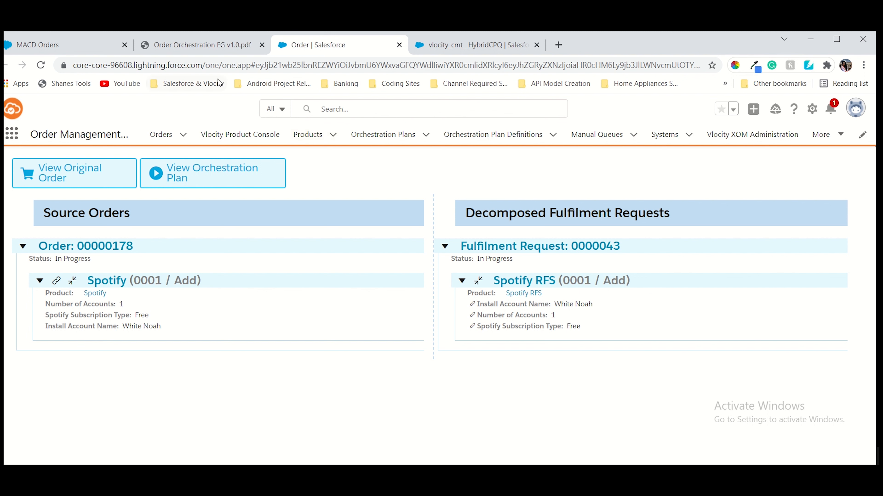
left_click(214, 46)
left_click(179, 47)
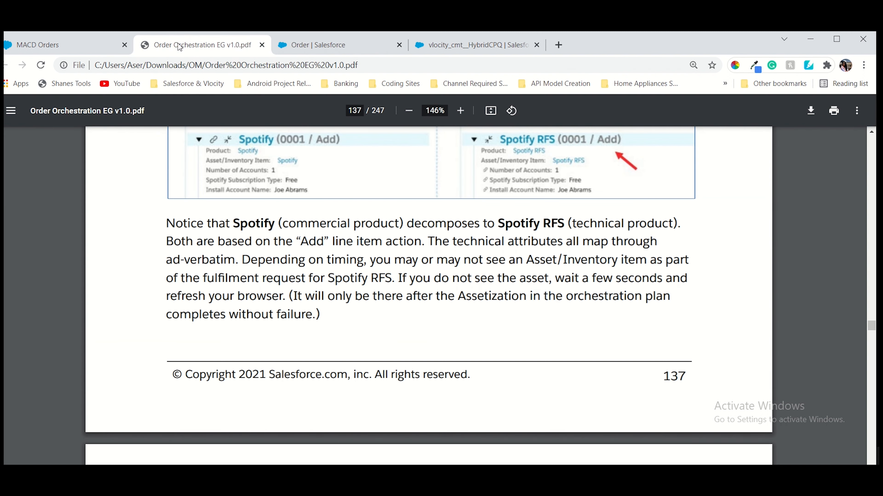
scroll(389, 394, "down", 12)
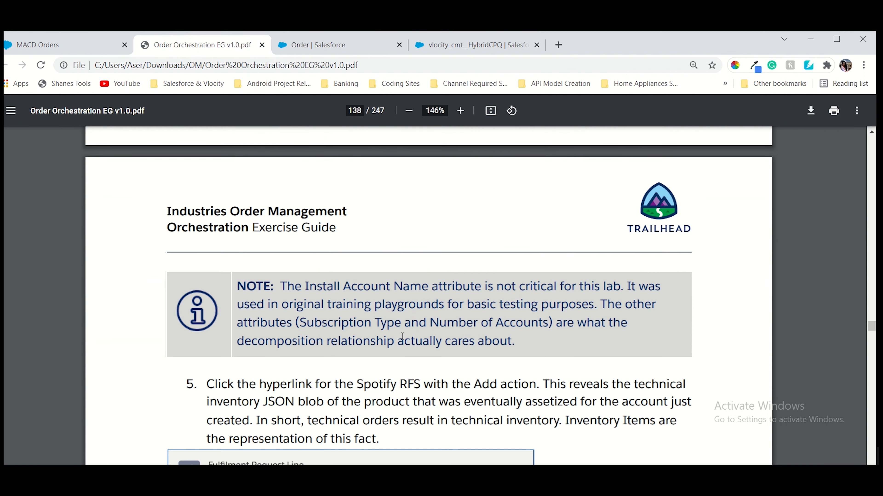
left_click(311, 49)
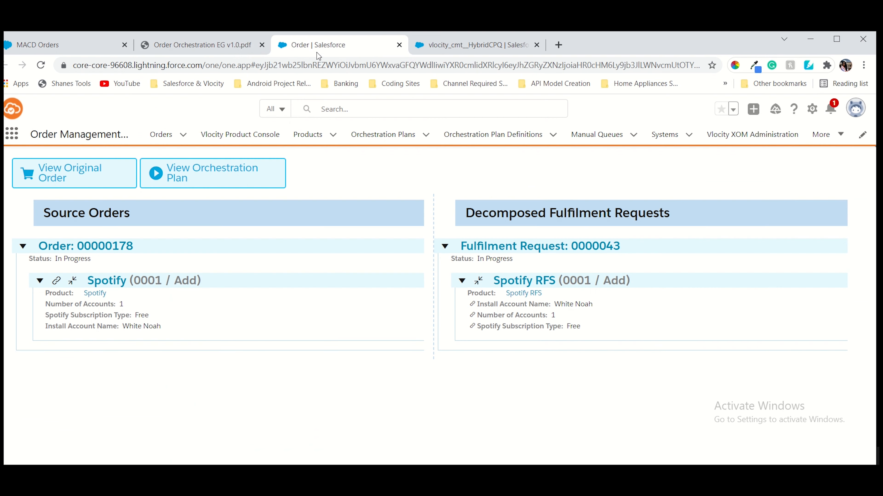
left_click(540, 282)
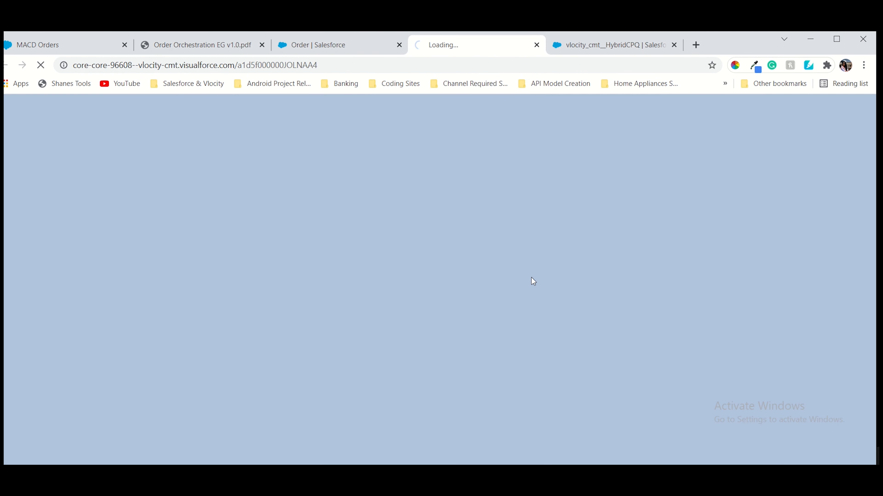
Read the guide's step 5, then view the FRL0000043 fulfilment request line record
left_click(235, 46)
scroll(273, 259, "down", 5)
scroll(618, 126, "up", 5)
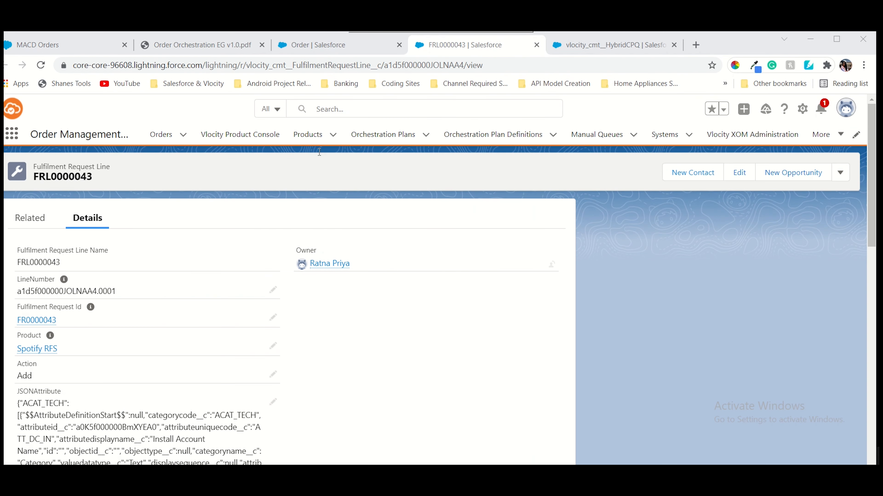
left_click(462, 44)
scroll(294, 251, "down", 2)
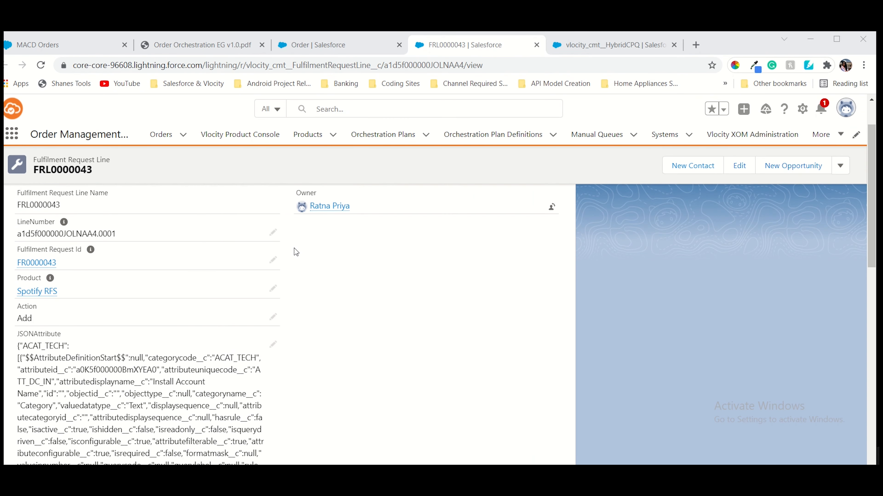
Compare FRL0000043's JSONAttribute field against the guide's example record
left_click(209, 47)
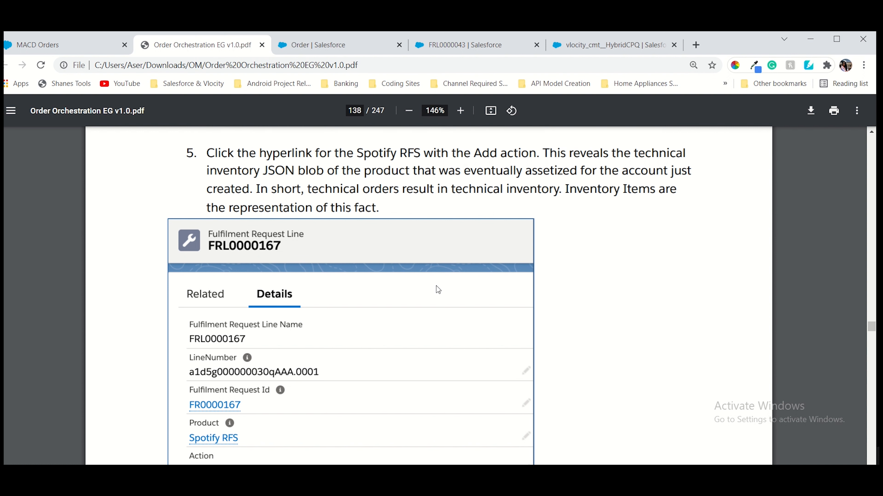
scroll(435, 286, "down", 5)
left_click(458, 46)
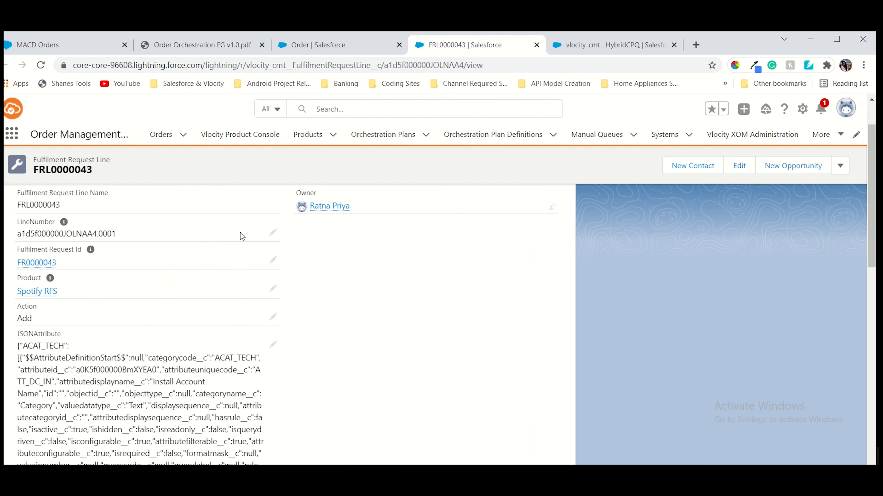
left_click(197, 46)
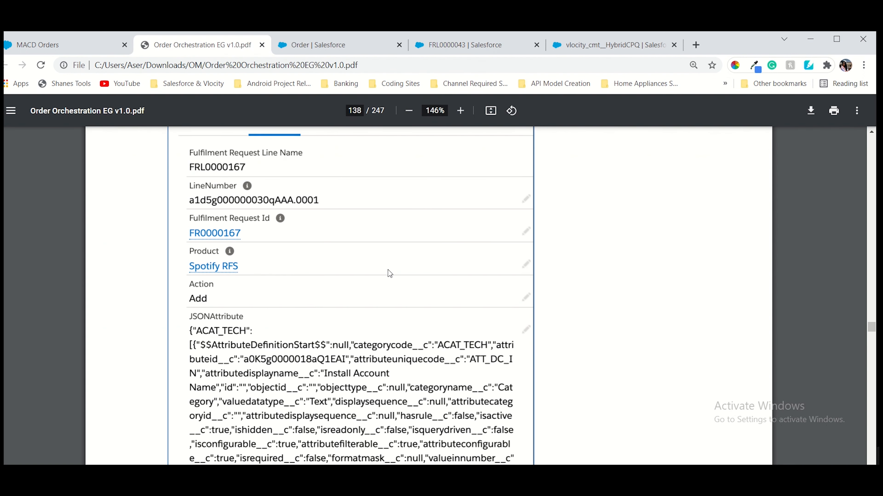
scroll(388, 272, "down", 3)
left_click(500, 47)
scroll(282, 329, "down", 5)
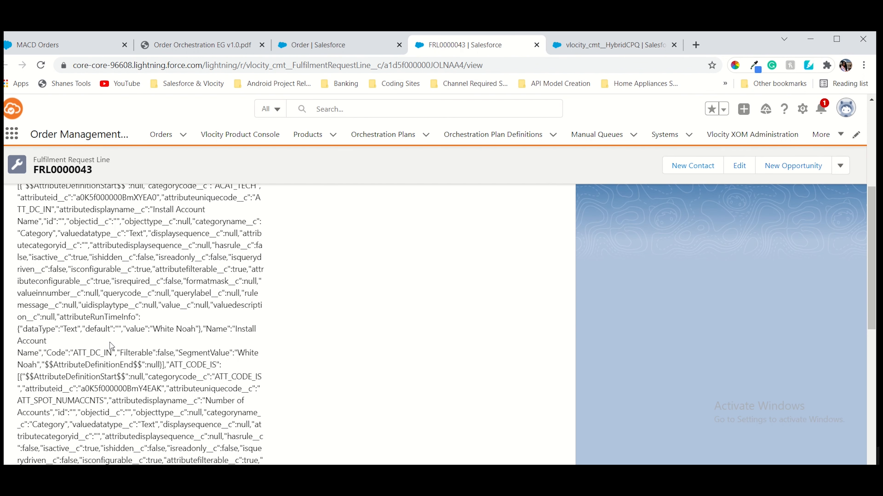
scroll(91, 232, "up", 2)
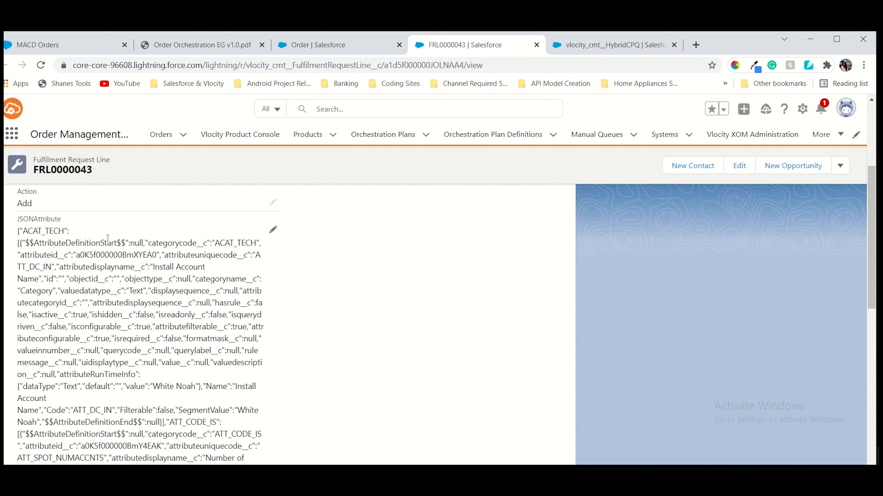
scroll(101, 236, "down", 6)
scroll(125, 264, "down", 2)
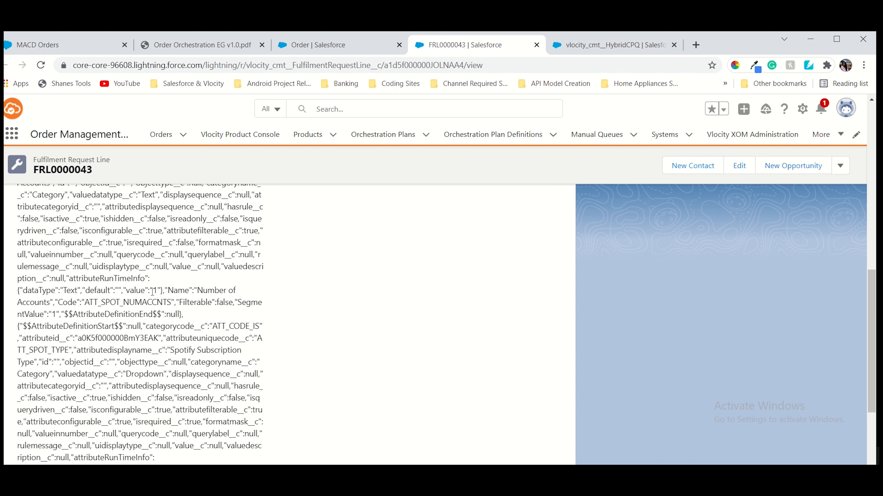
scroll(168, 265, "down", 5)
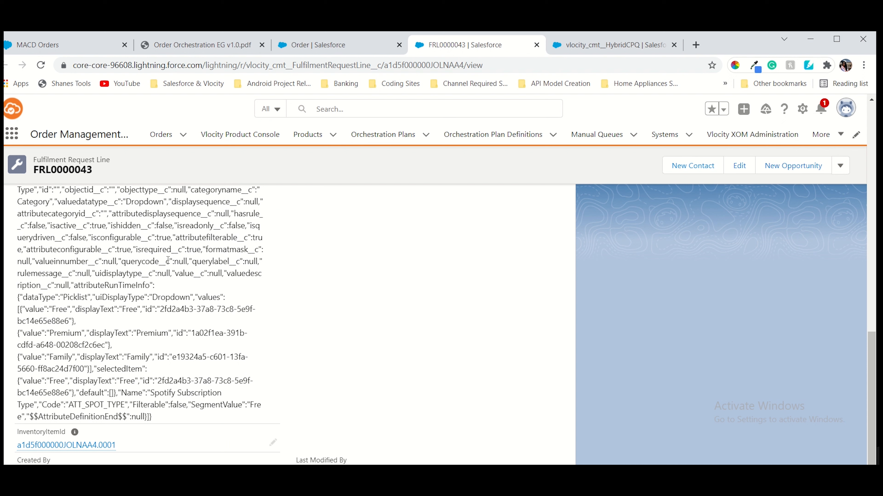
scroll(168, 260, "up", 2)
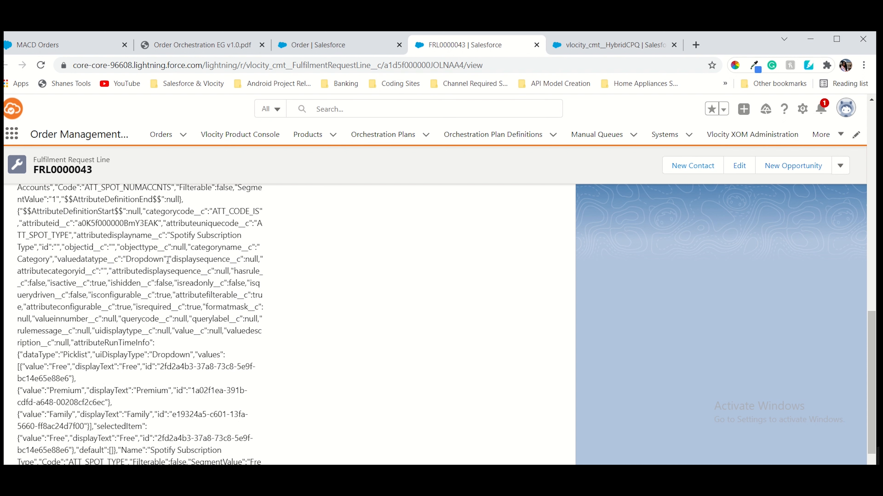
scroll(168, 260, "up", 2)
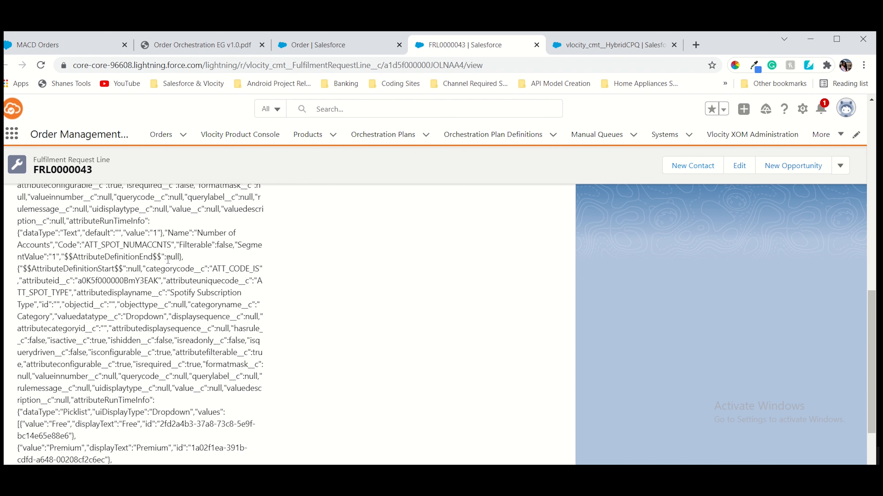
scroll(167, 260, "up", 2)
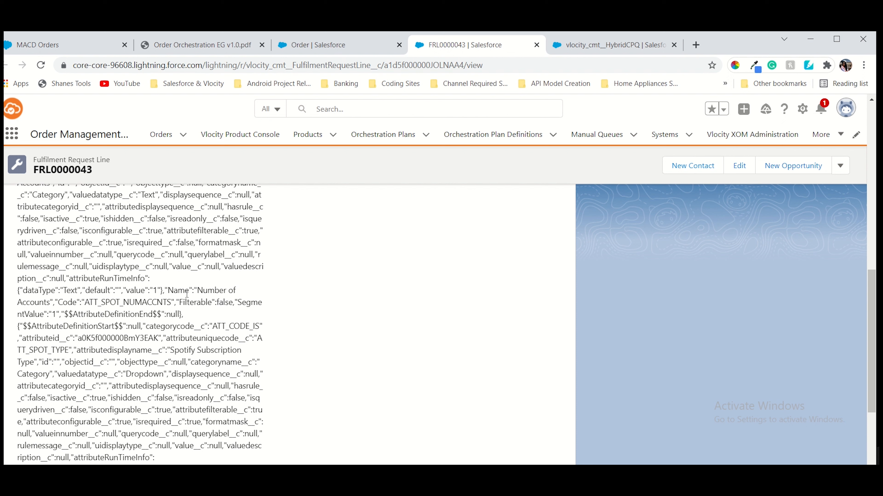
scroll(187, 293, "up", 2)
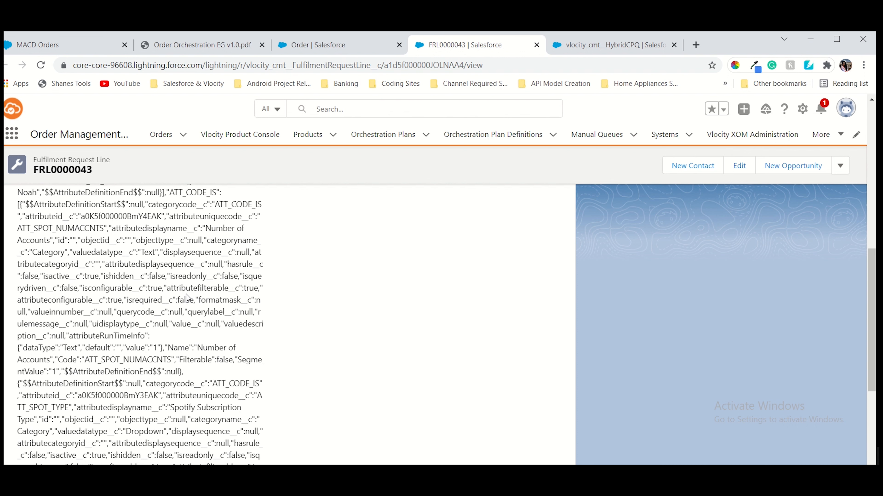
scroll(195, 310, "up", 3)
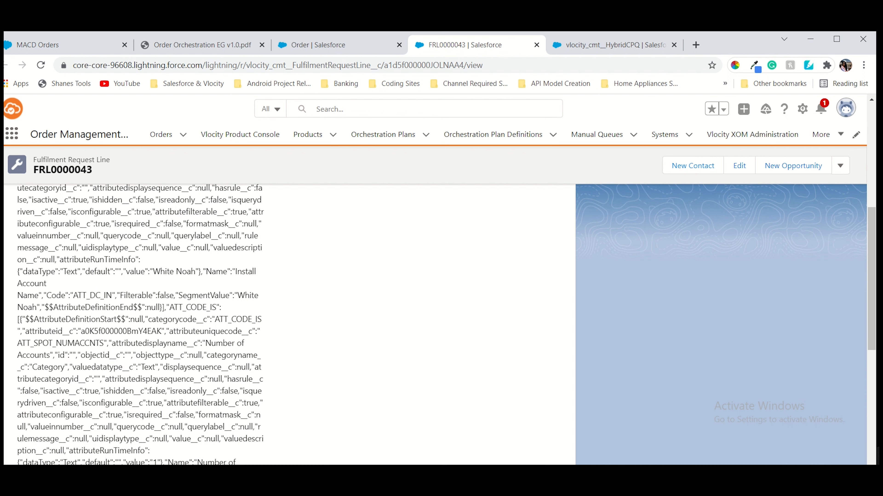
scroll(118, 331, "up", 2)
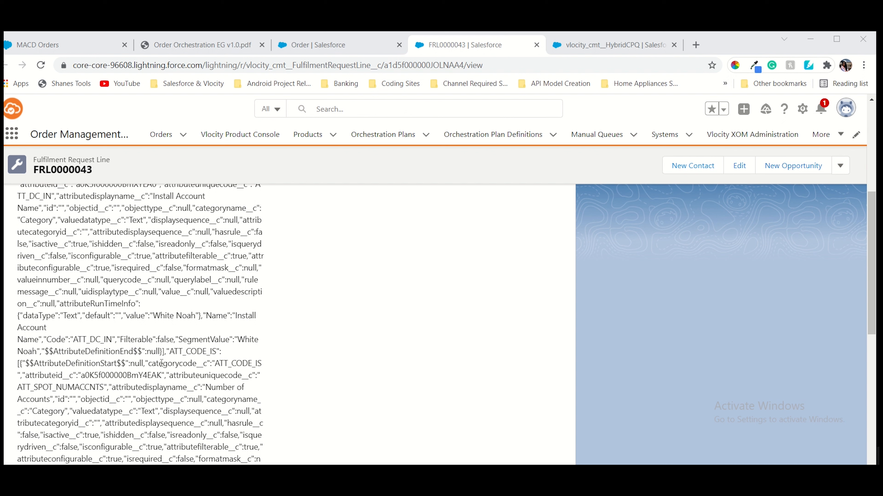
scroll(144, 362, "down", 2)
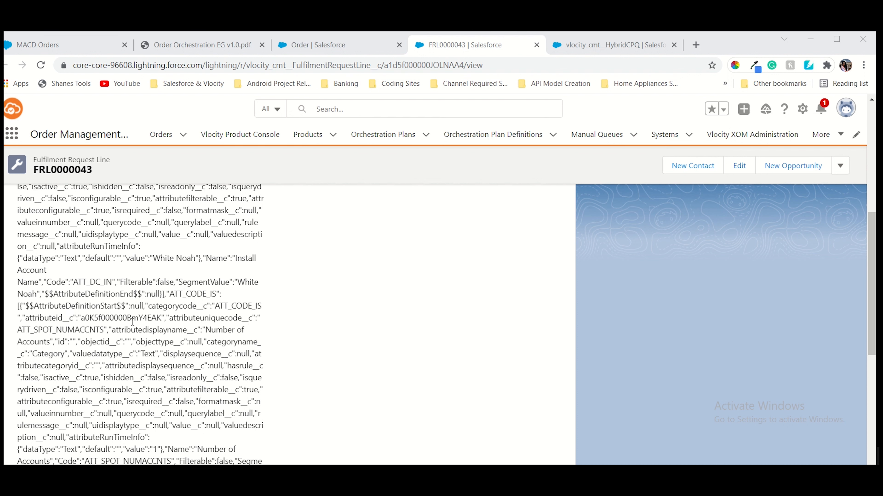
scroll(132, 322, "up", 2)
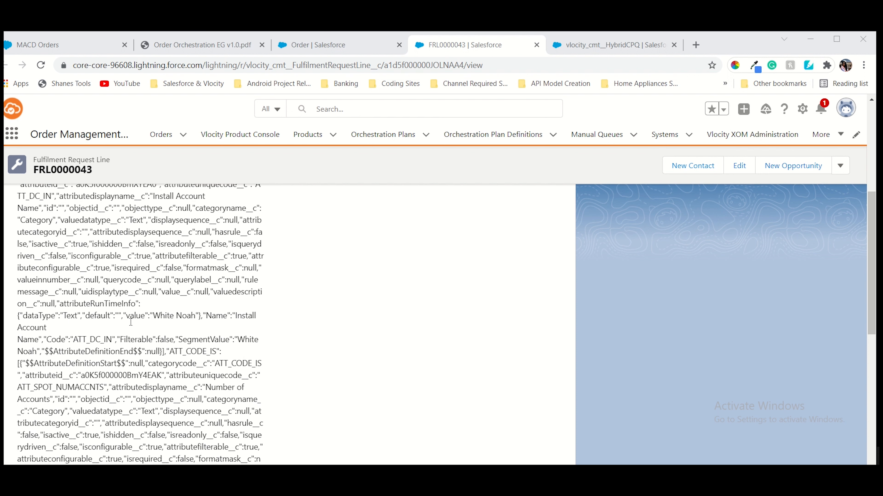
scroll(130, 321, "up", 2)
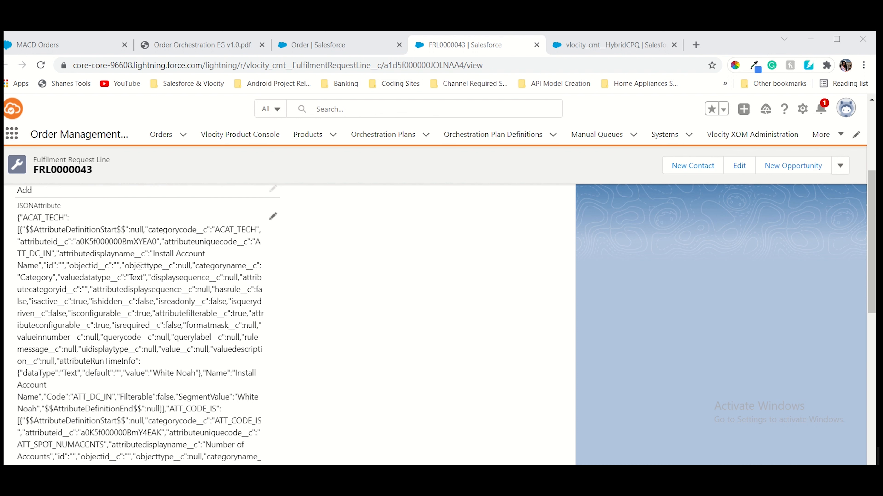
Read the next step in the Order Orchestration guide and return to FRL0000043
left_click(161, 47)
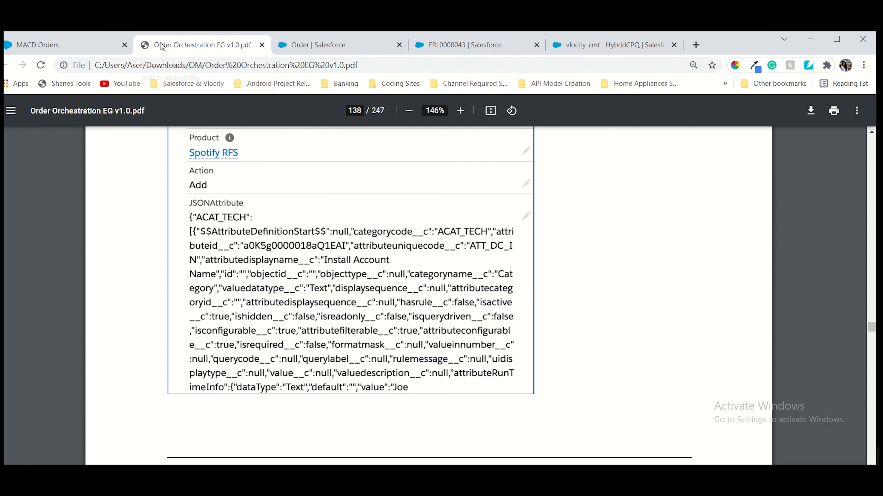
scroll(344, 313, "down", 10)
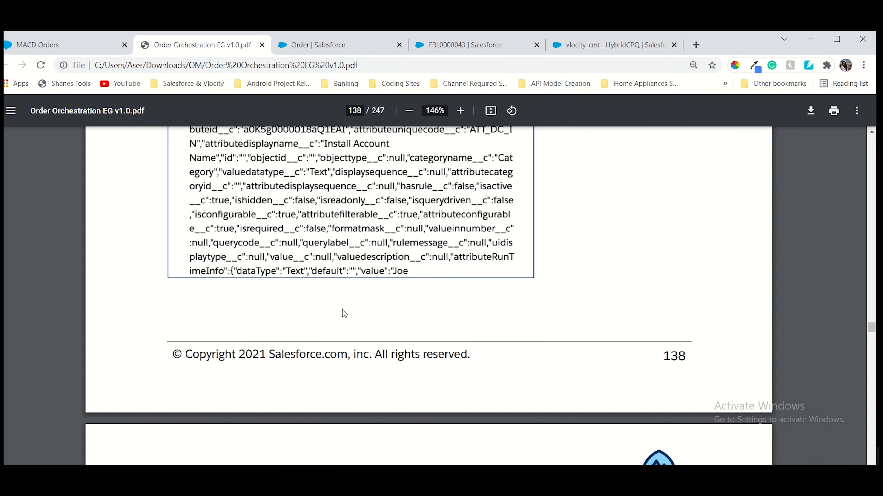
scroll(344, 313, "down", 5)
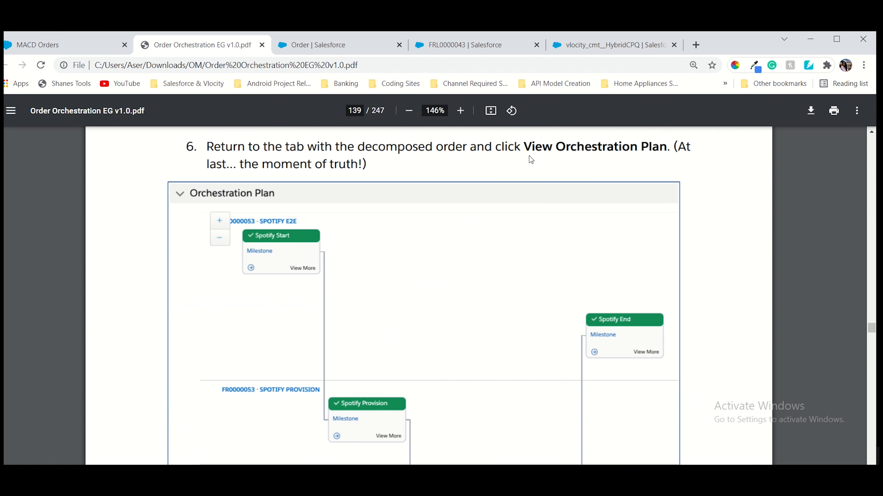
left_click(489, 51)
scroll(243, 278, "up", 5)
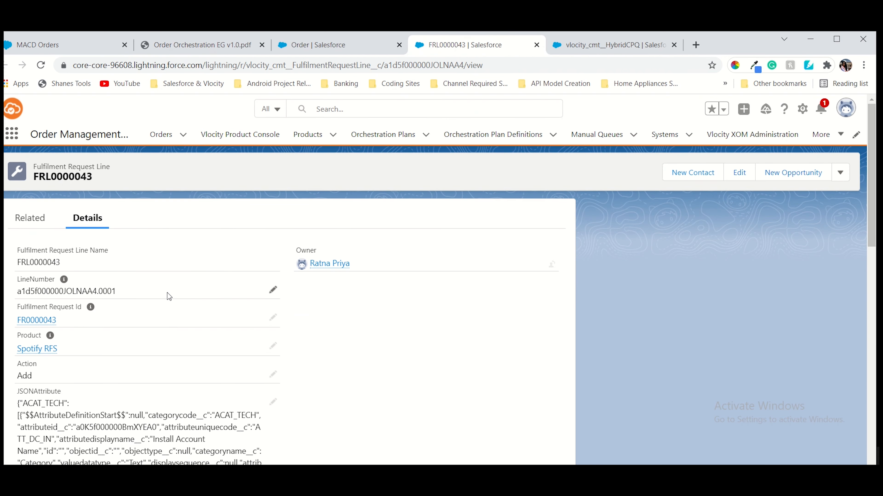
Open the order's orchestration plan, Plan0000018, from the Order tab
scroll(360, 351, "down", 15)
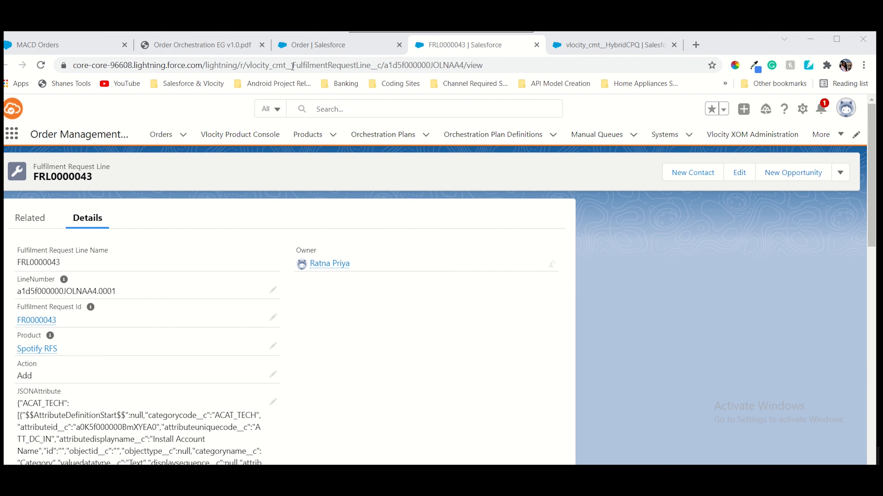
left_click(322, 44)
left_click(258, 170)
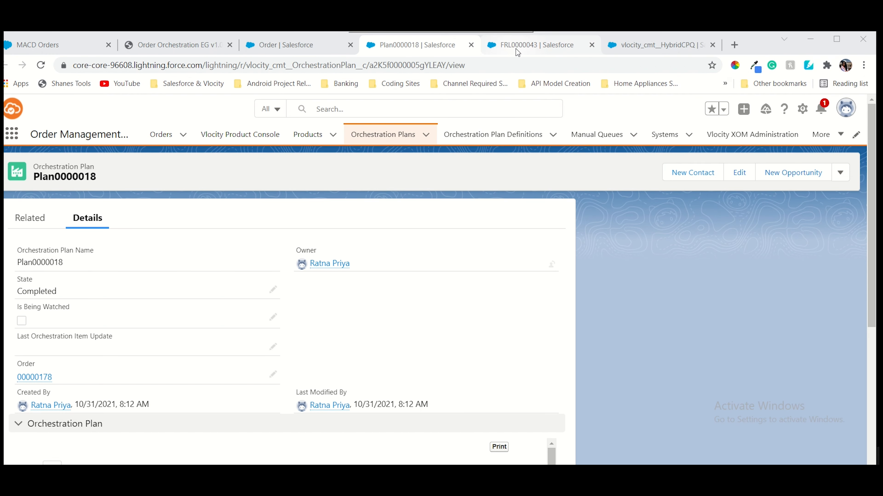
Edit and save the FRL0000043 line, keeping Spotify RFS with action Add
left_click(507, 51)
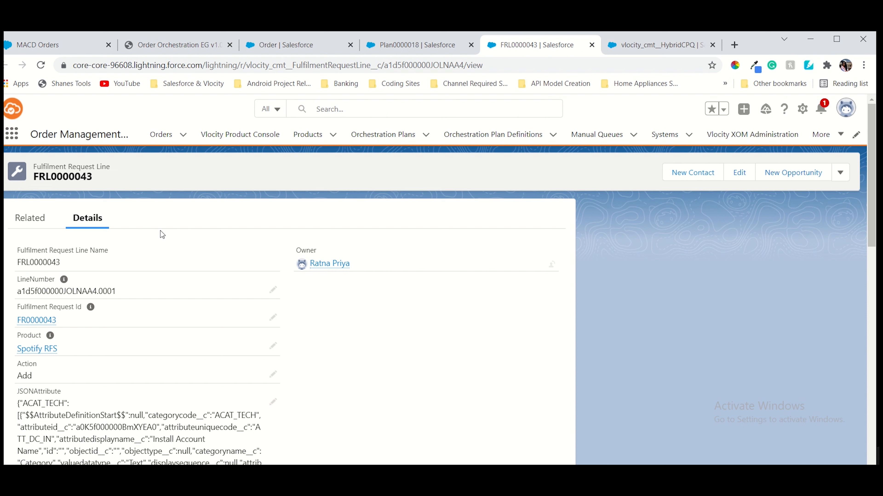
scroll(159, 231, "down", 6)
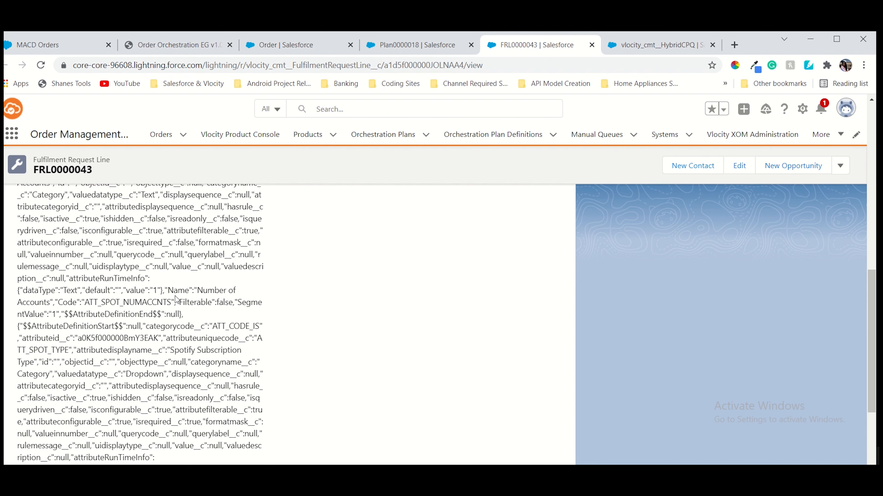
scroll(245, 288, "up", 5)
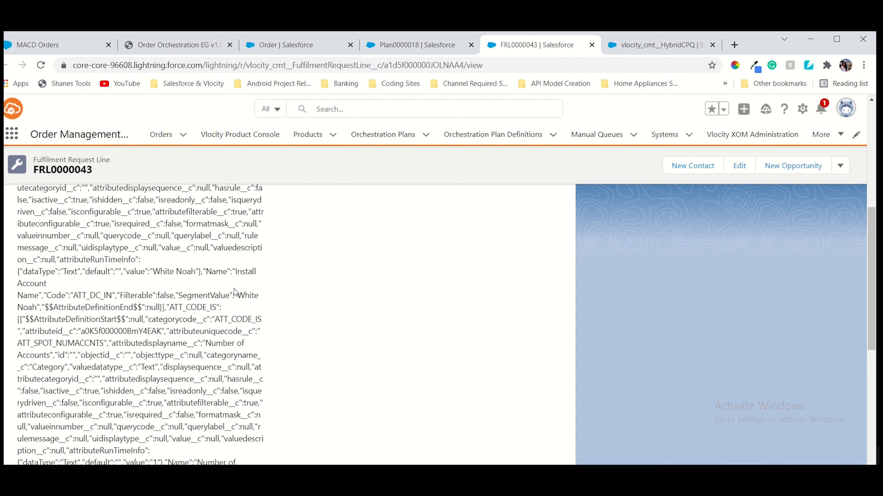
scroll(108, 320, "down", 10)
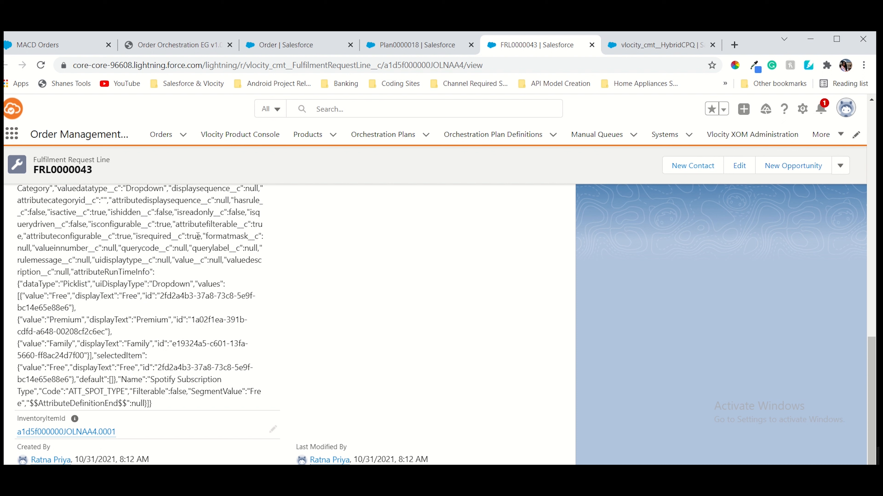
double_click(61, 371)
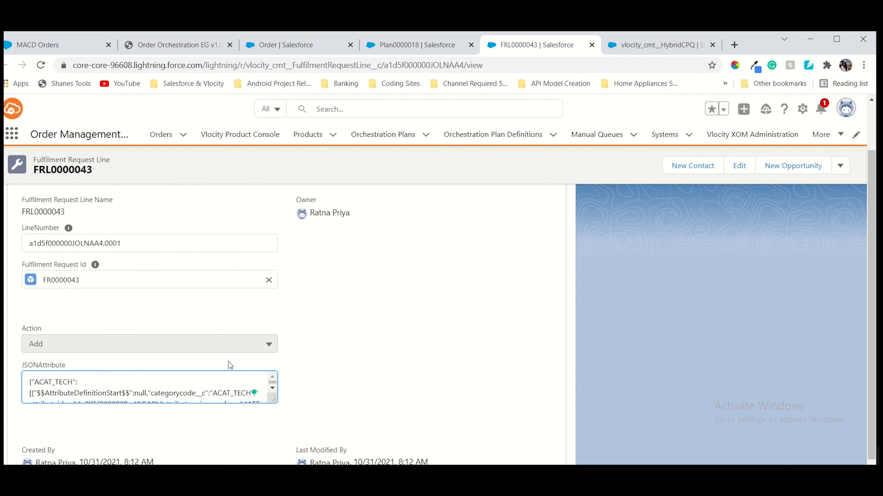
scroll(307, 345, "down", 1)
left_click(316, 453)
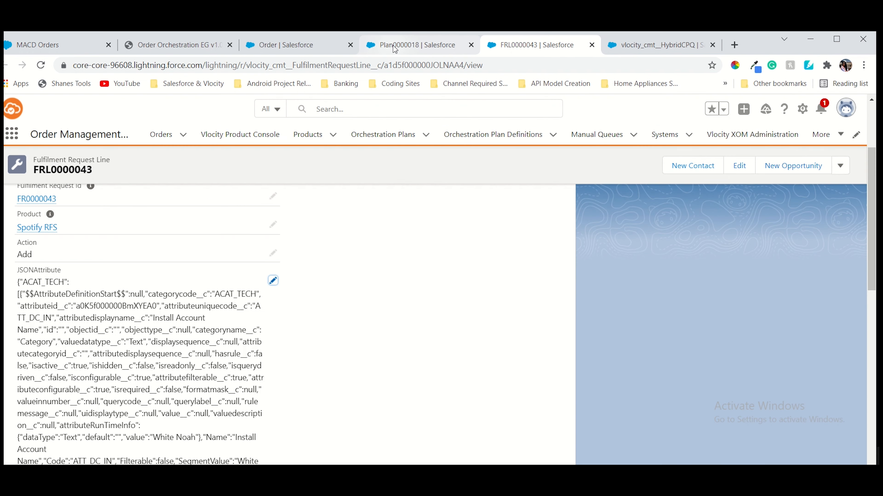
left_click(395, 46)
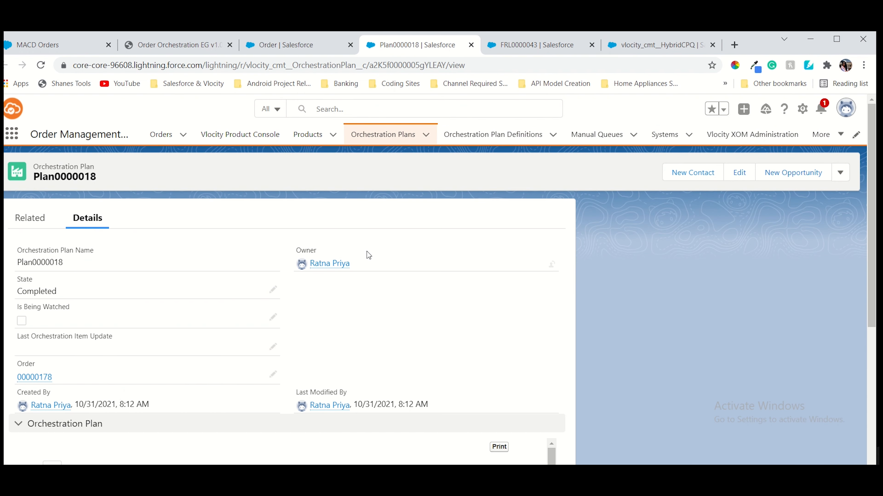
scroll(369, 261, "down", 5)
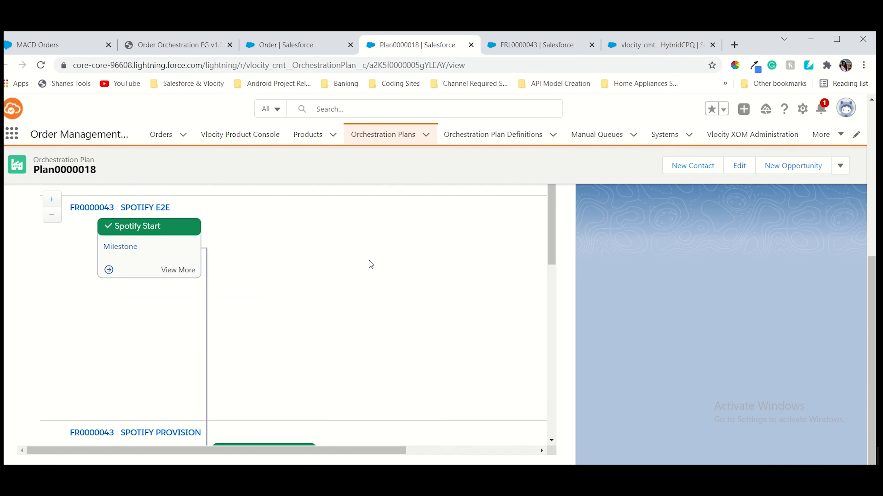
scroll(419, 335, "down", 5)
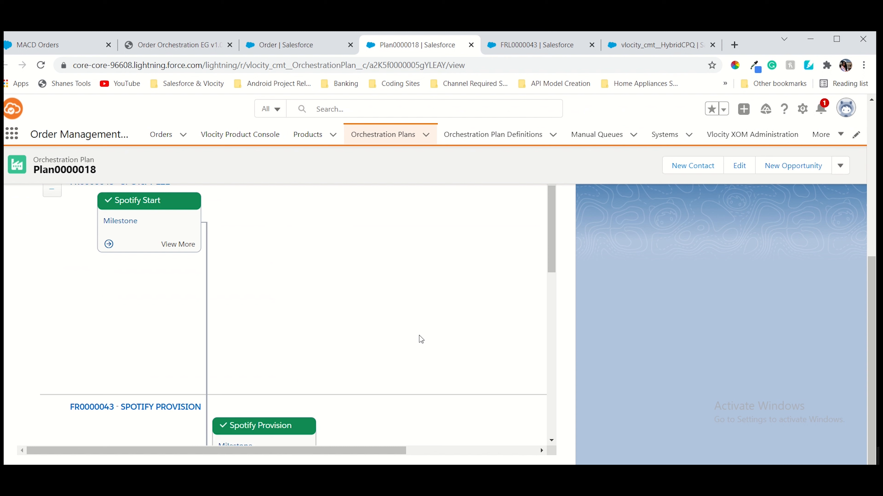
scroll(392, 327, "up", 5)
scroll(392, 324, "down", 3)
scroll(392, 328, "up", 3)
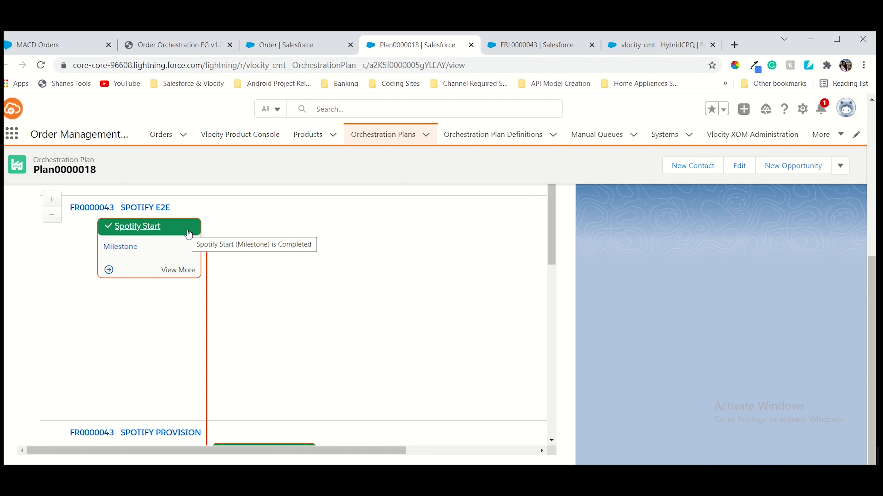
scroll(193, 245, "down", 5)
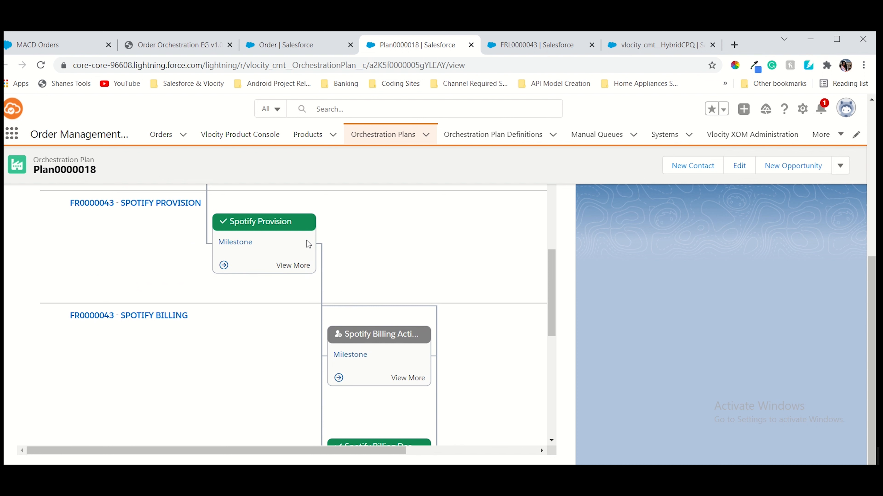
scroll(382, 297, "down", 6)
scroll(382, 295, "down", 1)
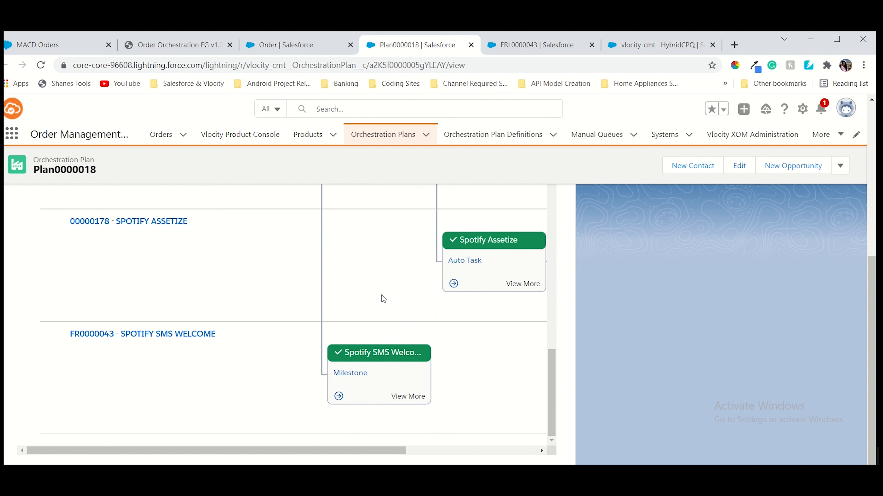
scroll(382, 299, "up", 7)
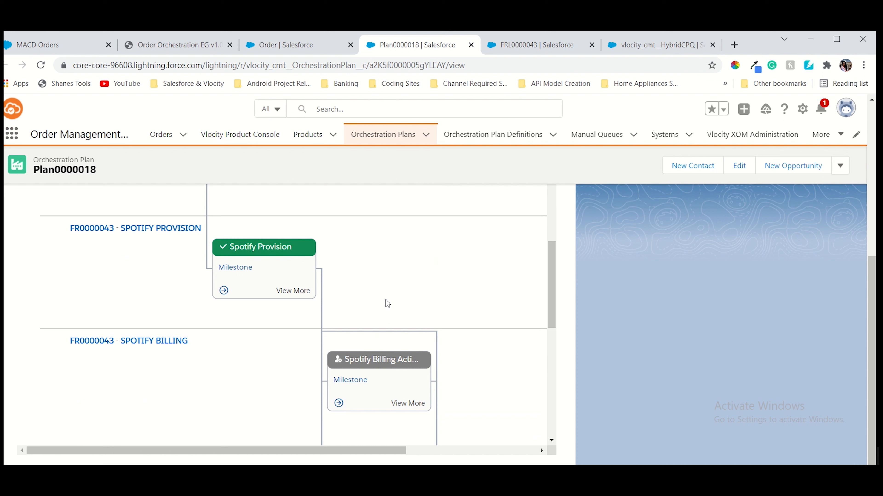
scroll(385, 301, "up", 5)
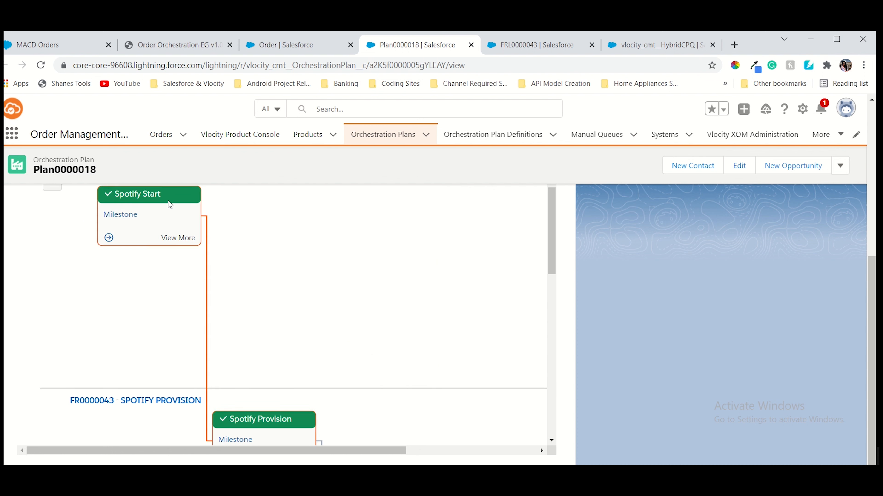
scroll(153, 204, "up", 1)
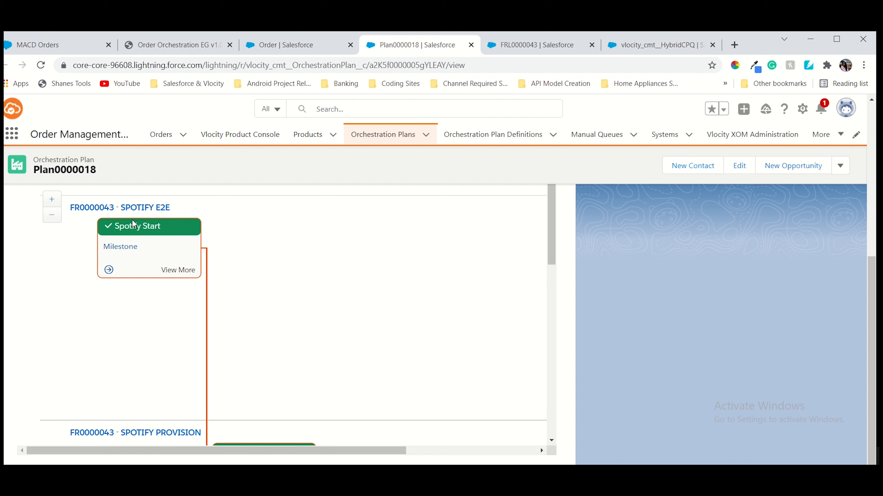
scroll(145, 245, "down", 2)
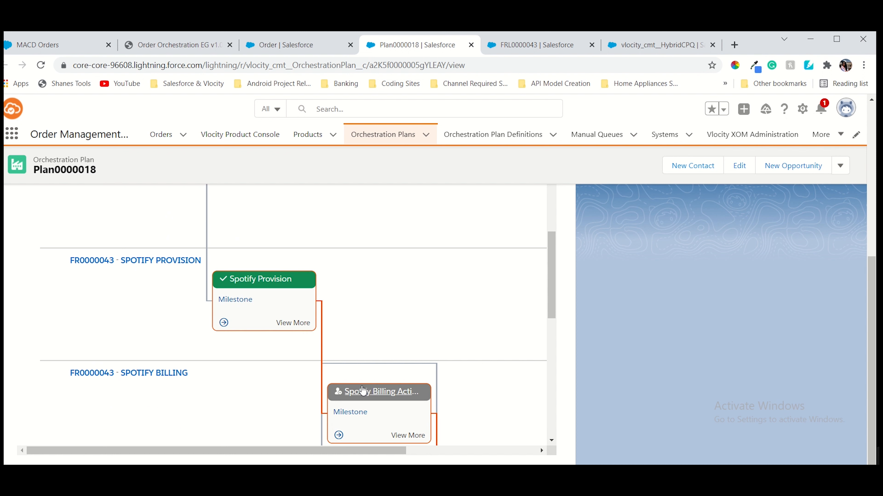
scroll(287, 302, "down", 5)
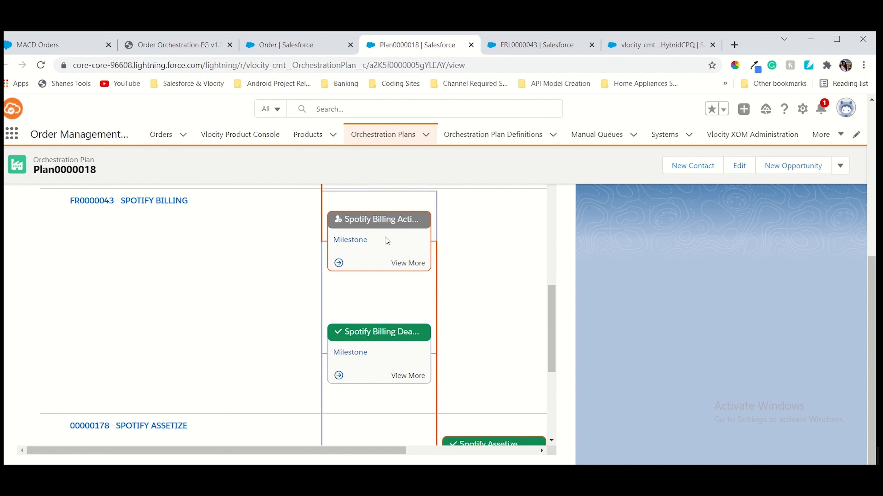
scroll(385, 237, "up", 3)
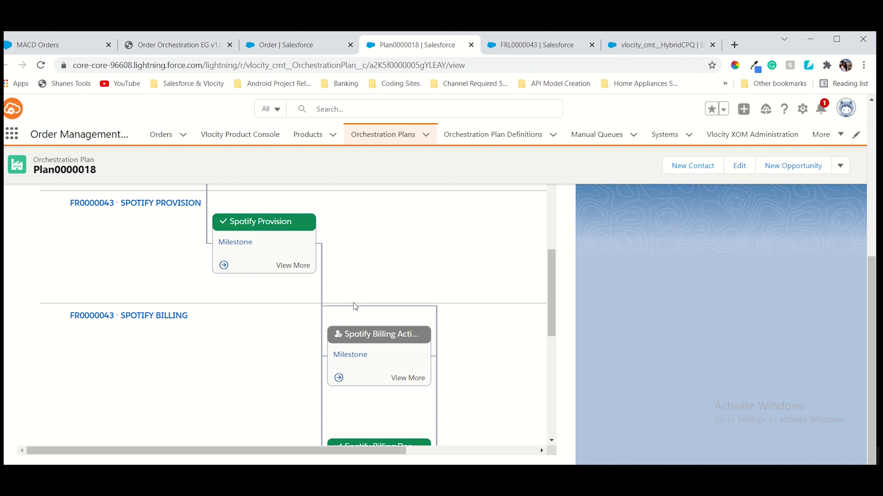
scroll(327, 301, "up", 3)
scroll(214, 215, "up", 4)
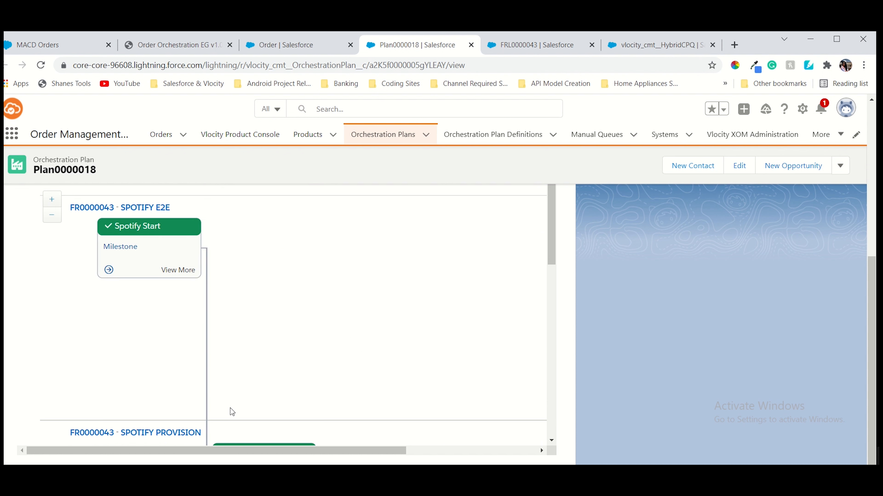
scroll(312, 321, "down", 8)
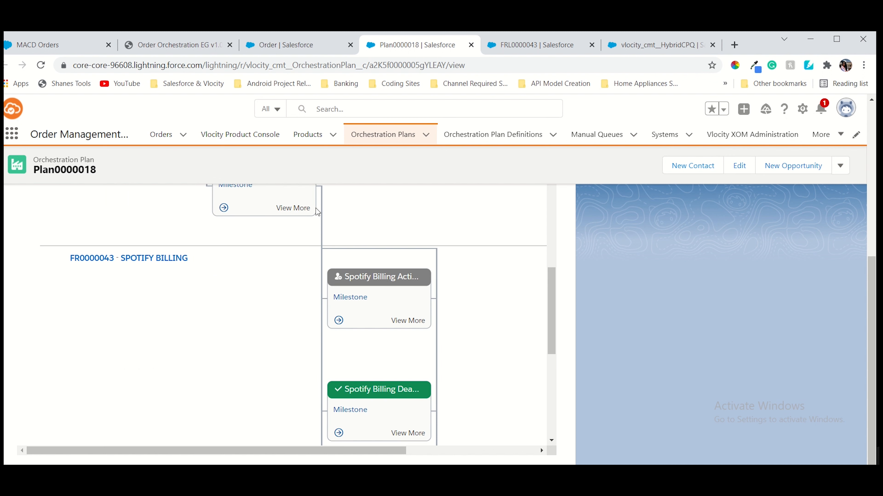
scroll(357, 277, "down", 1)
scroll(358, 278, "up", 1)
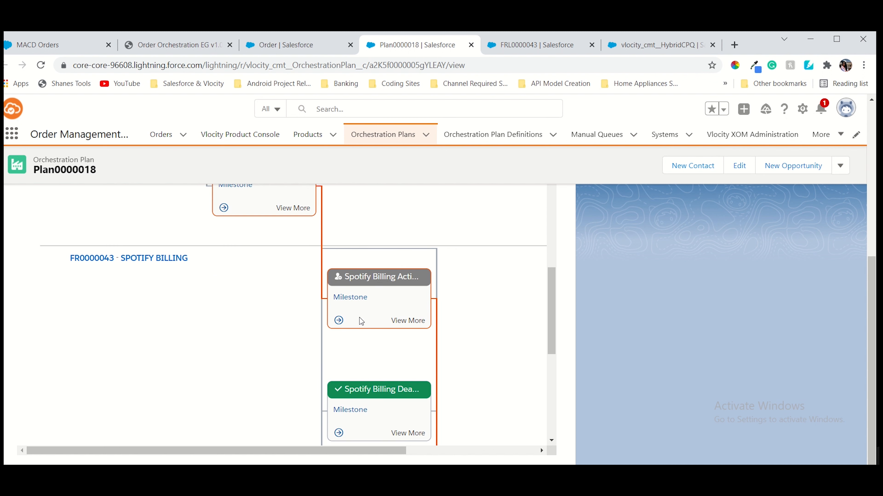
scroll(359, 318, "down", 3)
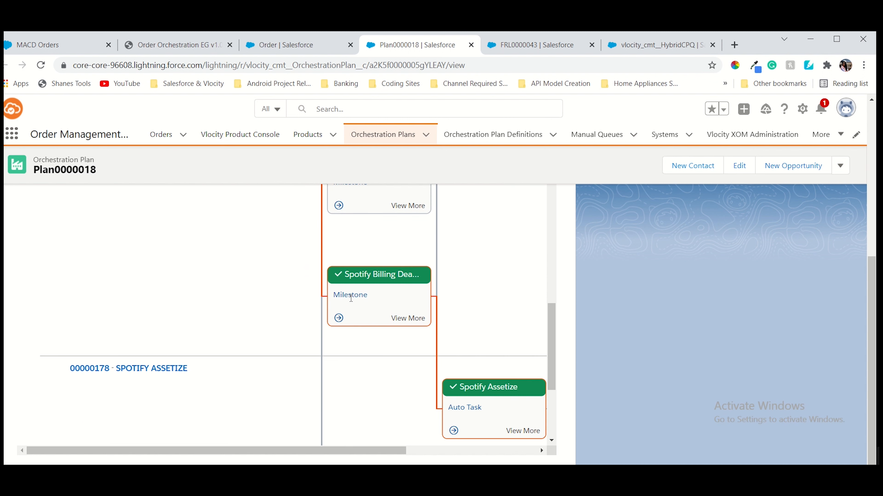
scroll(351, 296, "up", 5)
scroll(351, 297, "down", 5)
scroll(351, 296, "down", 3)
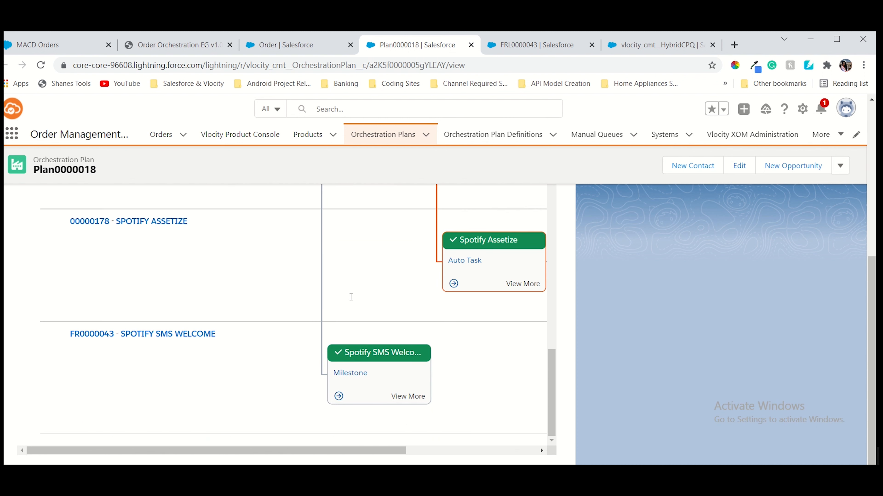
scroll(350, 297, "up", 4)
scroll(381, 312, "down", 4)
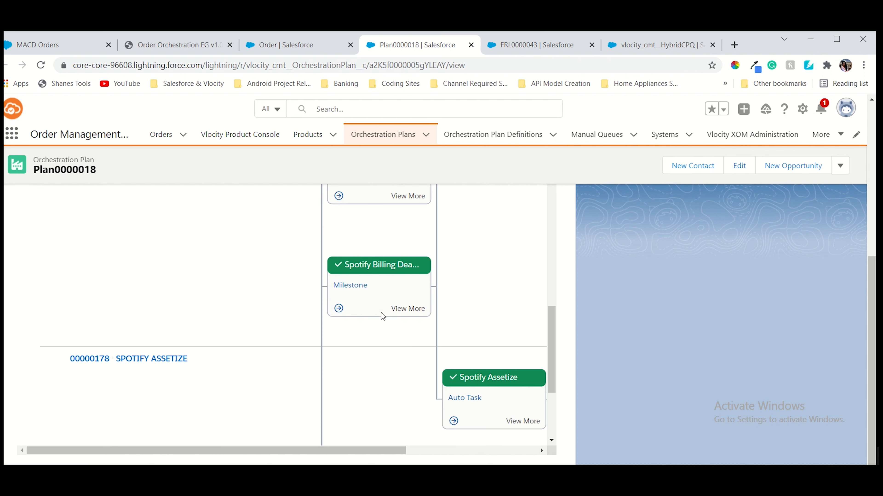
scroll(387, 313, "up", 7)
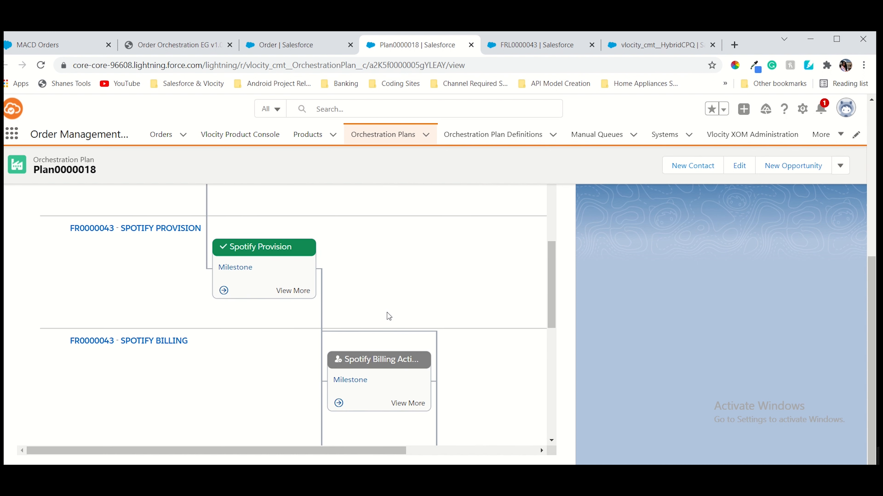
scroll(386, 312, "up", 2)
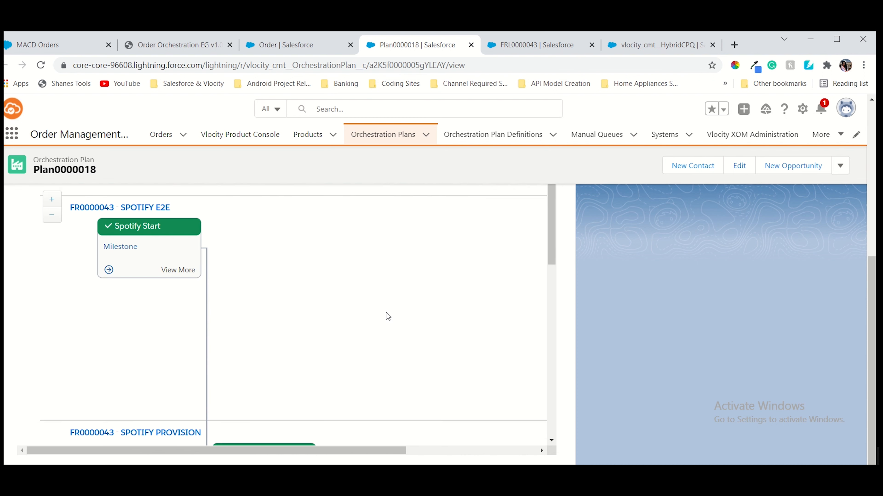
scroll(381, 313, "down", 6)
scroll(381, 313, "down", 4)
scroll(381, 313, "up", 5)
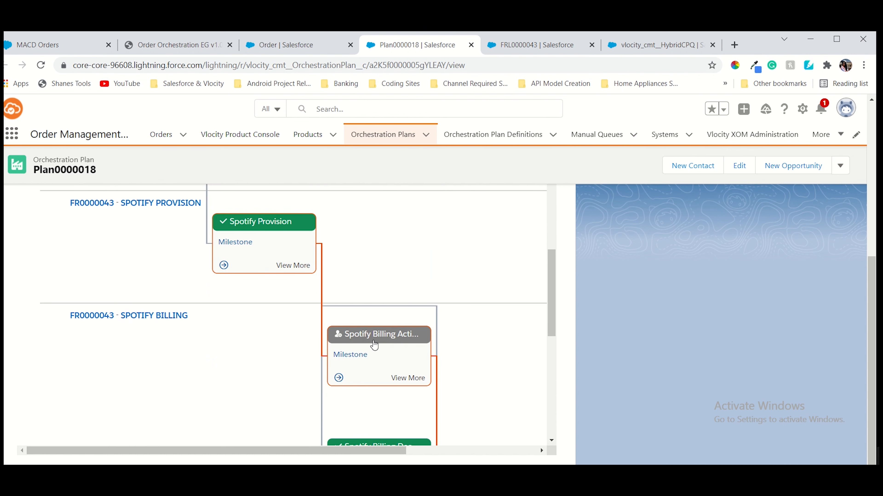
scroll(375, 344, "down", 4)
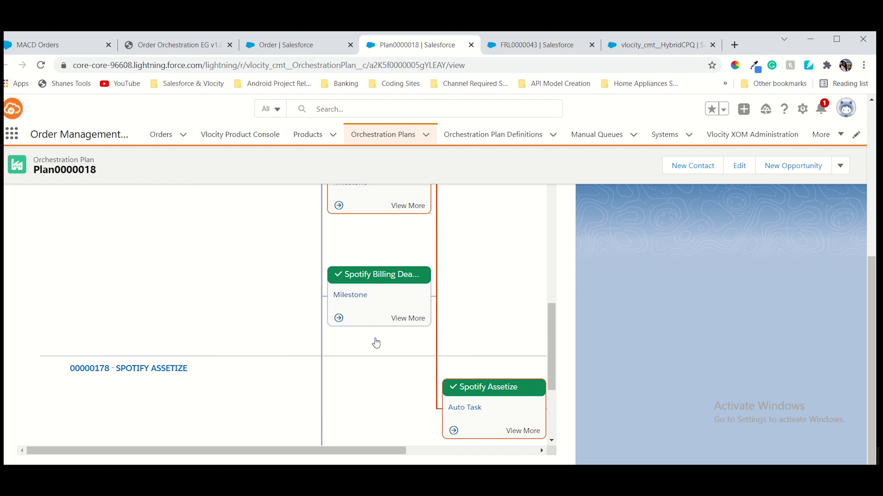
scroll(374, 341, "up", 4)
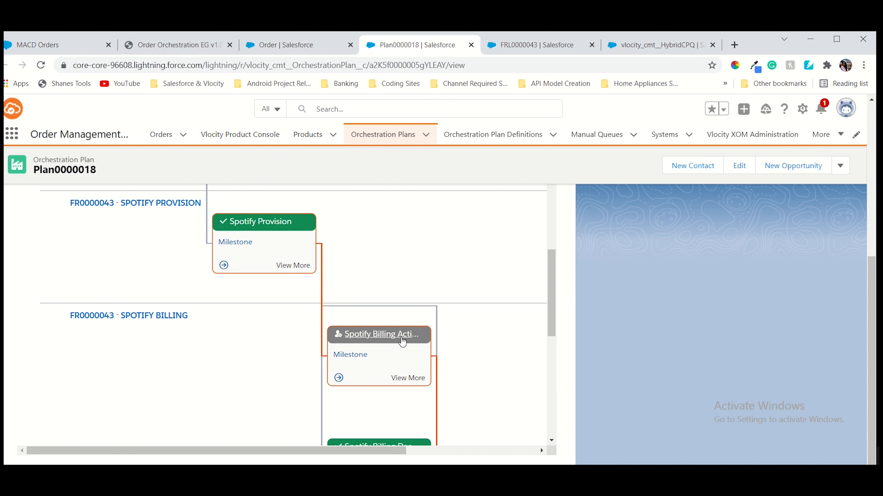
mouse_move(402, 341)
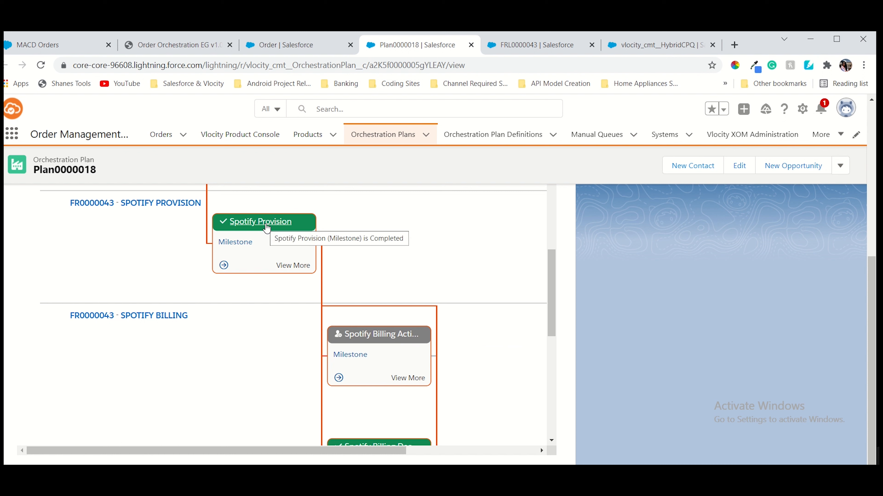
scroll(367, 257, "down", 5)
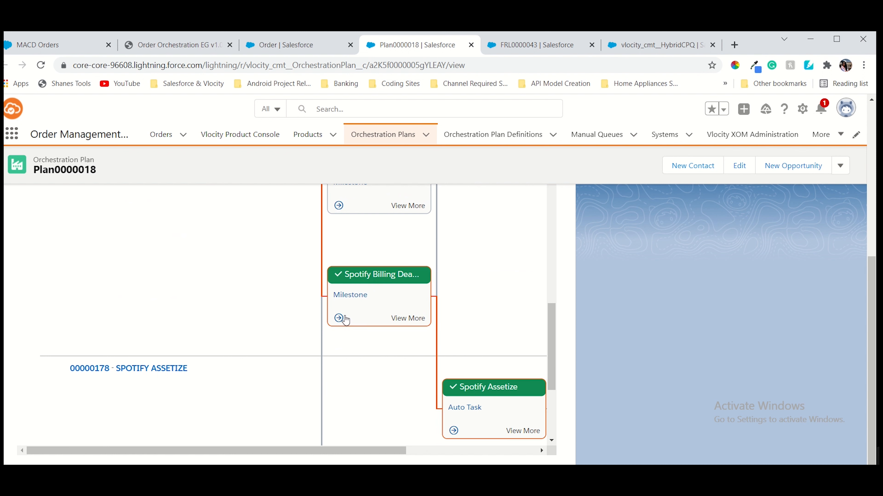
scroll(410, 298, "up", 3)
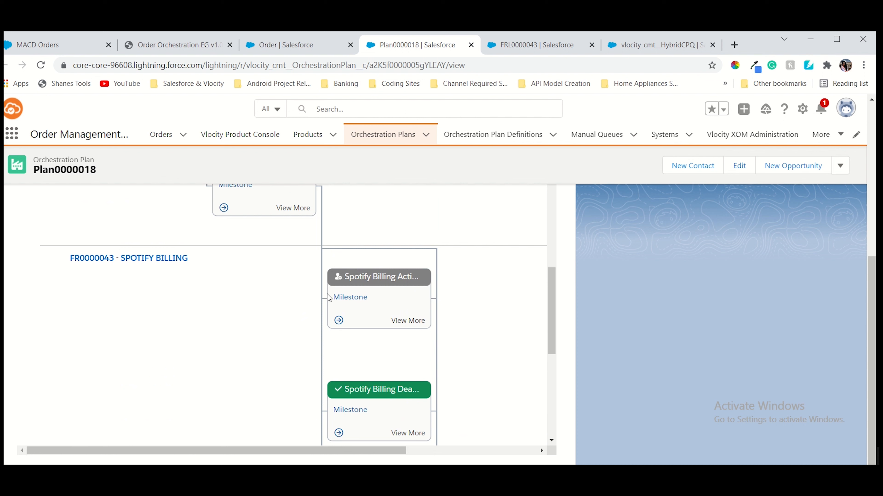
mouse_move(416, 287)
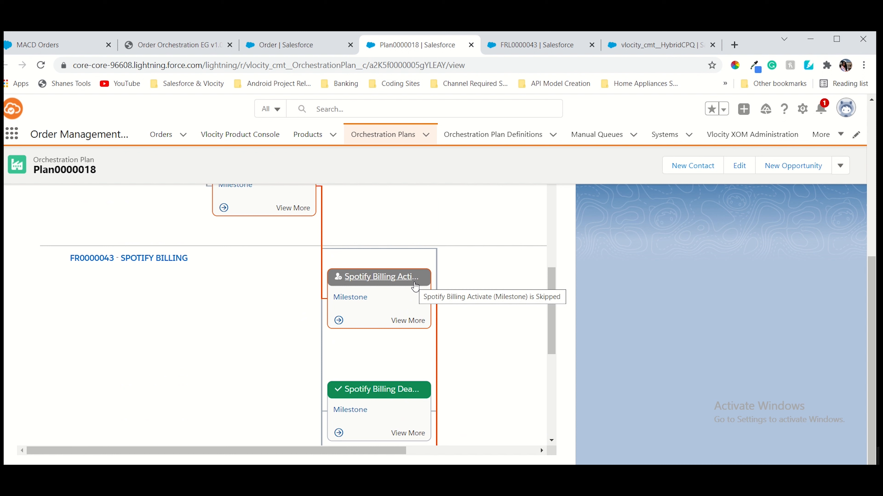
scroll(414, 287, "down", 5)
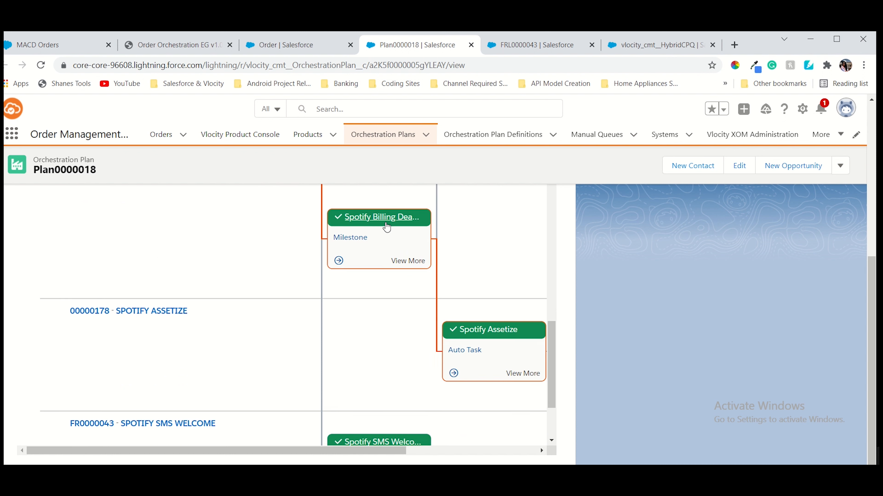
scroll(510, 312, "down", 2)
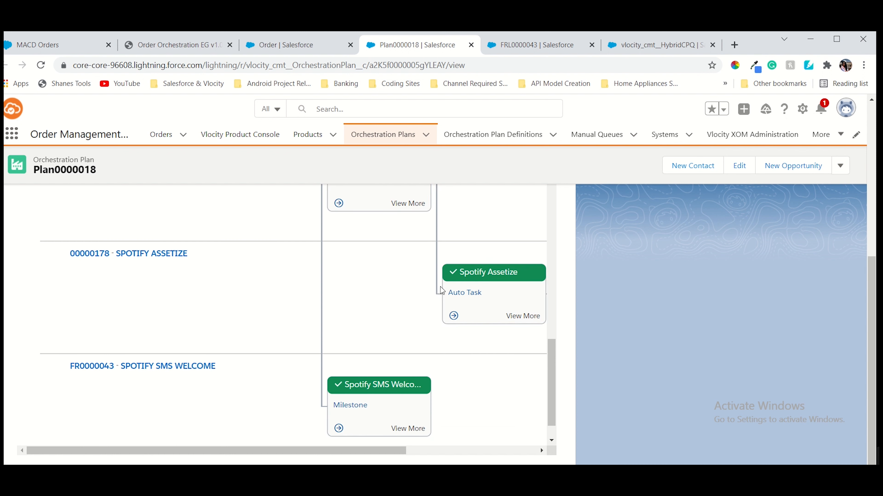
scroll(440, 287, "up", 2)
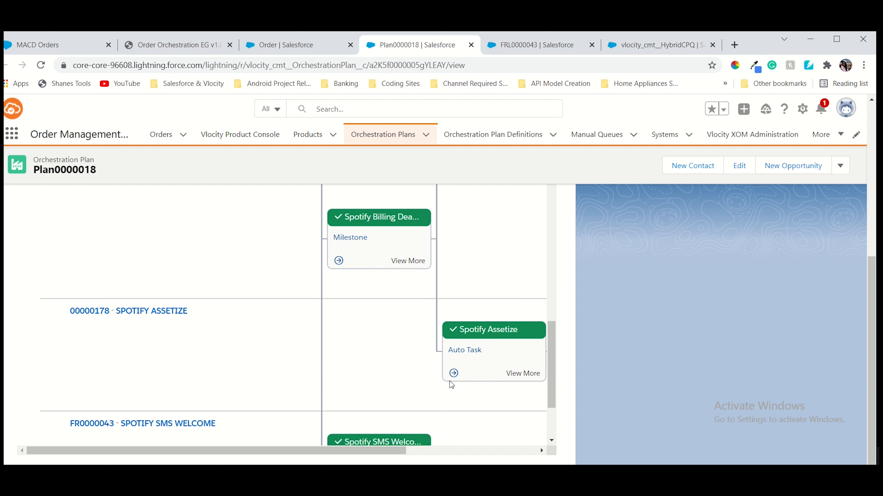
scroll(525, 337, "down", 3)
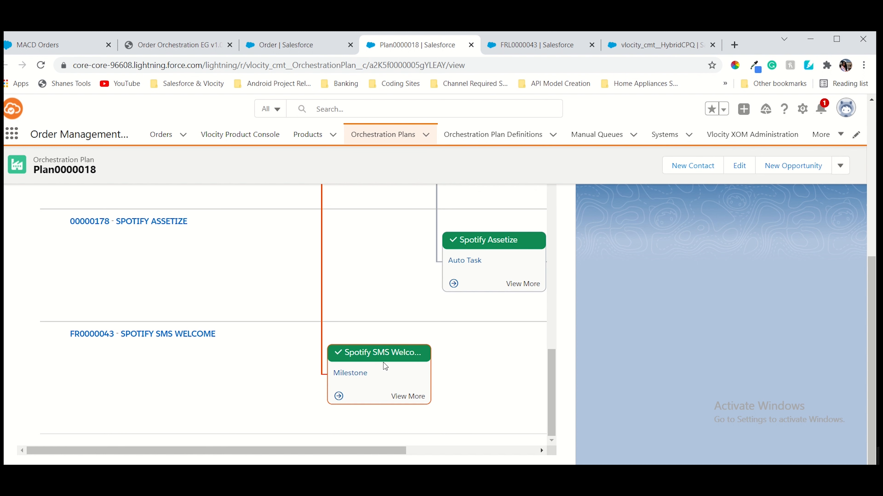
scroll(489, 367, "up", 2)
scroll(465, 335, "down", 2)
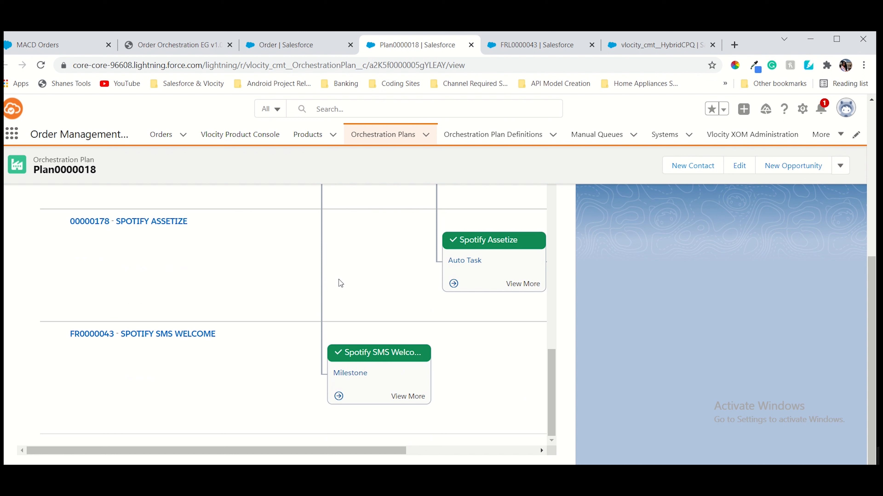
scroll(423, 301, "up", 3)
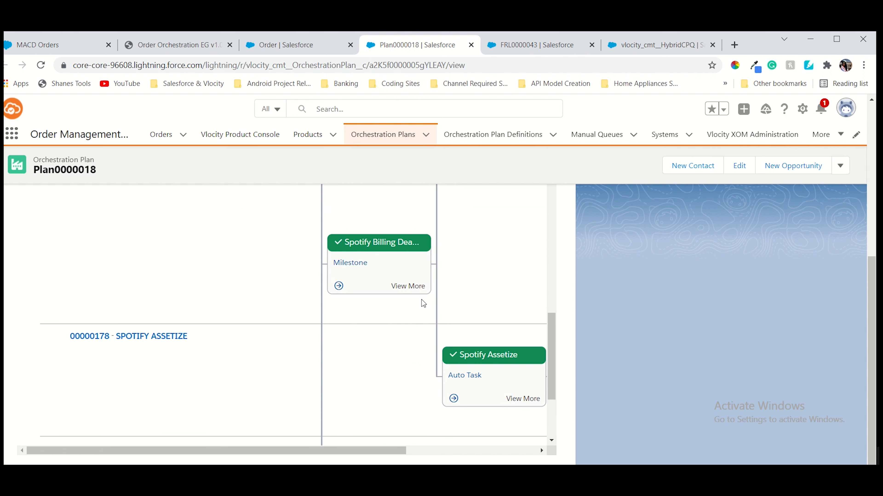
scroll(421, 301, "up", 5)
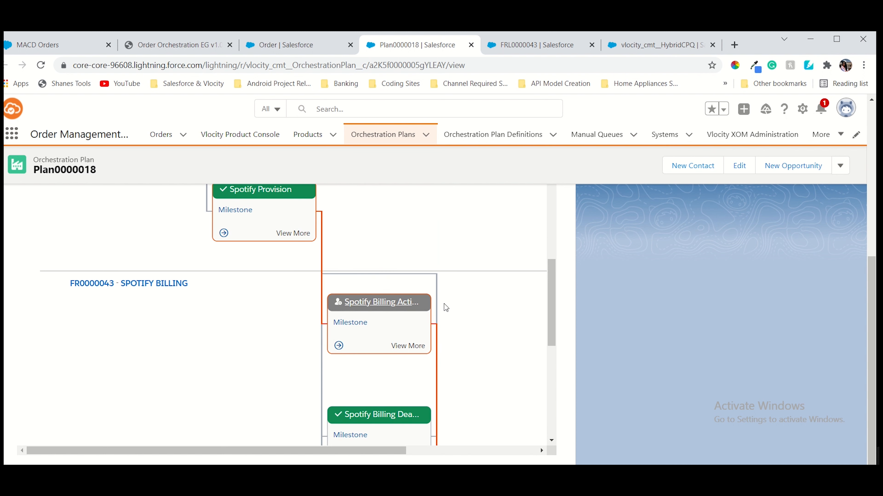
scroll(459, 306, "down", 3)
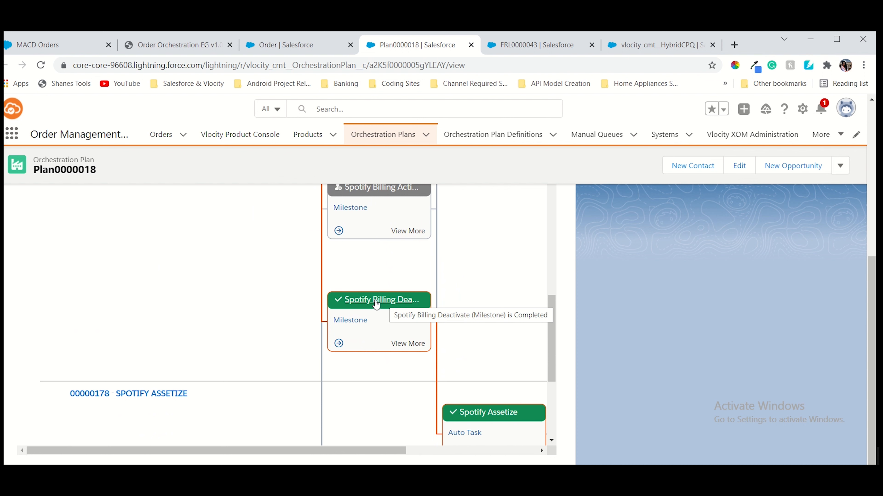
scroll(411, 301, "down", 5)
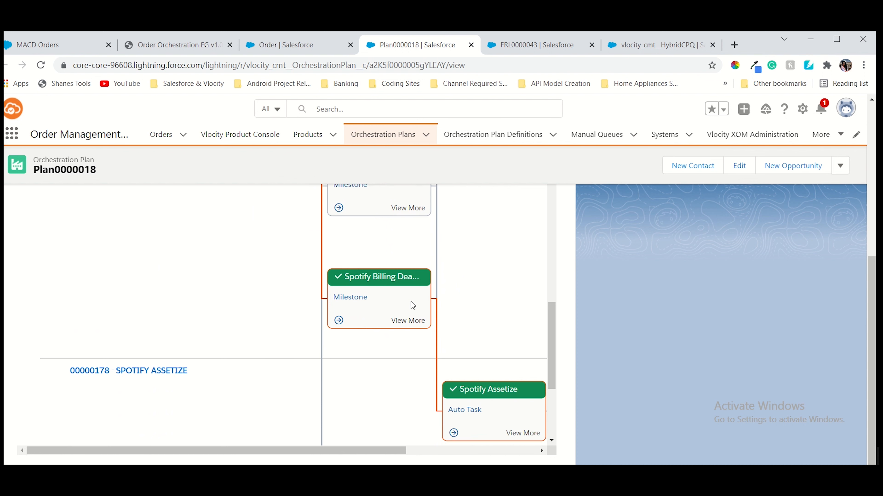
scroll(411, 278, "up", 6)
scroll(407, 363, "down", 5)
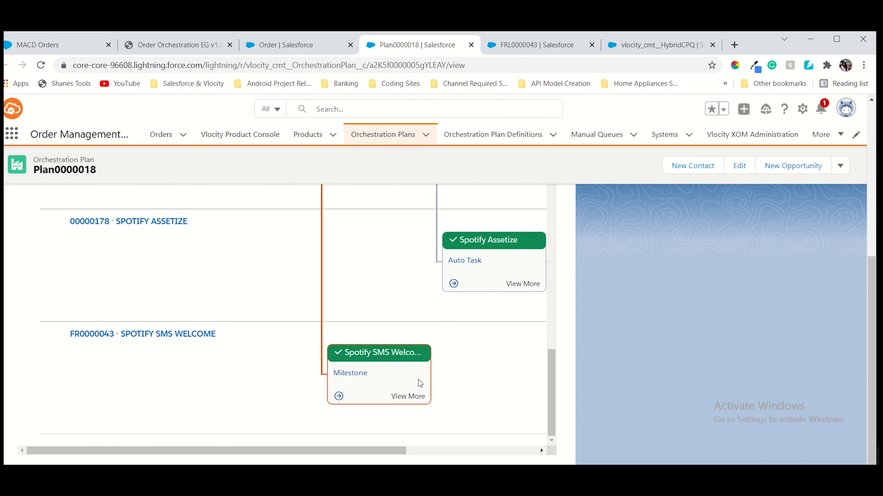
scroll(427, 351, "up", 8)
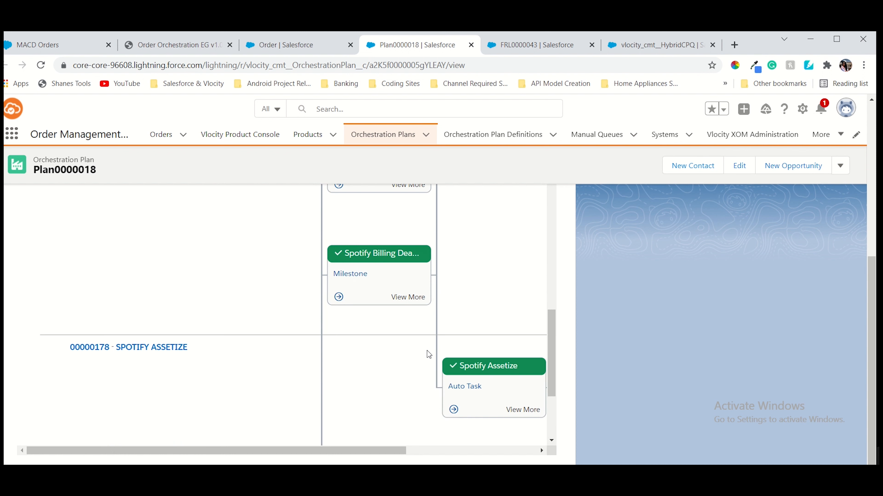
scroll(418, 310, "up", 5)
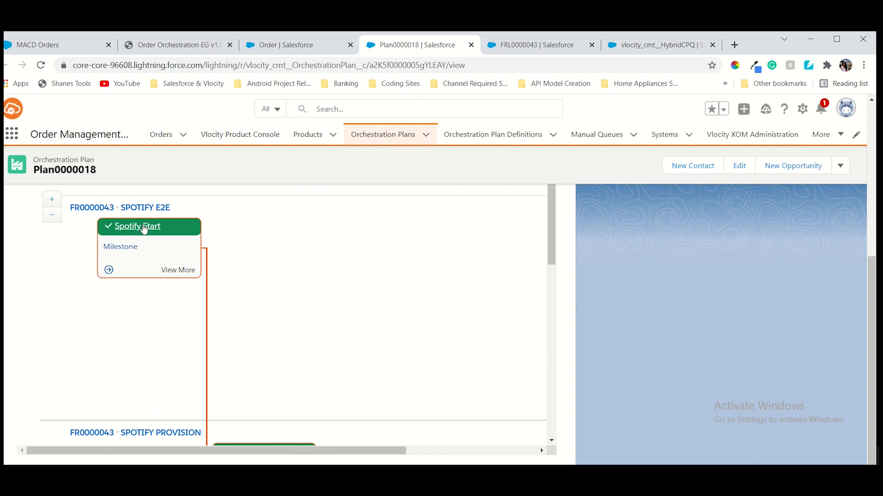
scroll(281, 228, "down", 12)
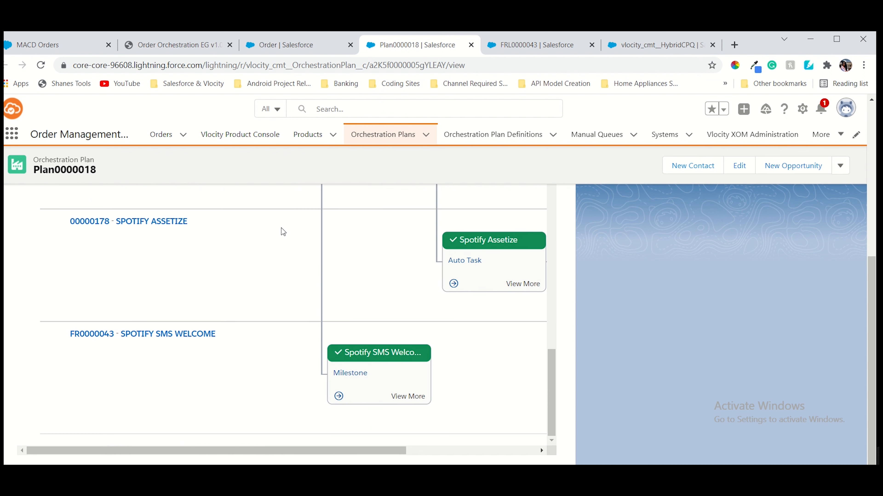
scroll(282, 229, "up", 5)
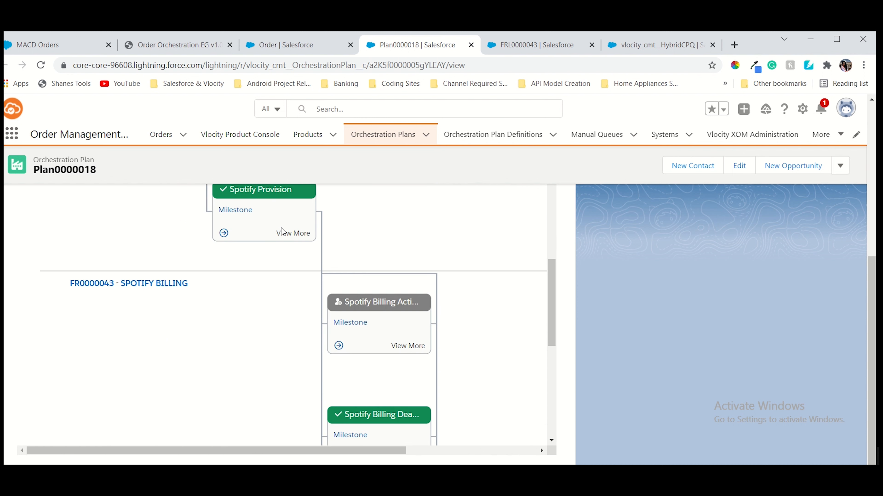
scroll(282, 230, "up", 4)
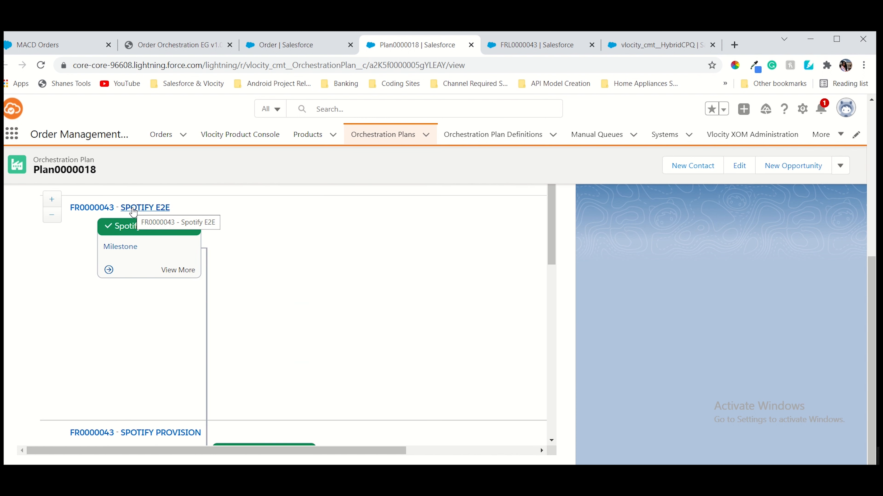
scroll(140, 297, "down", 5)
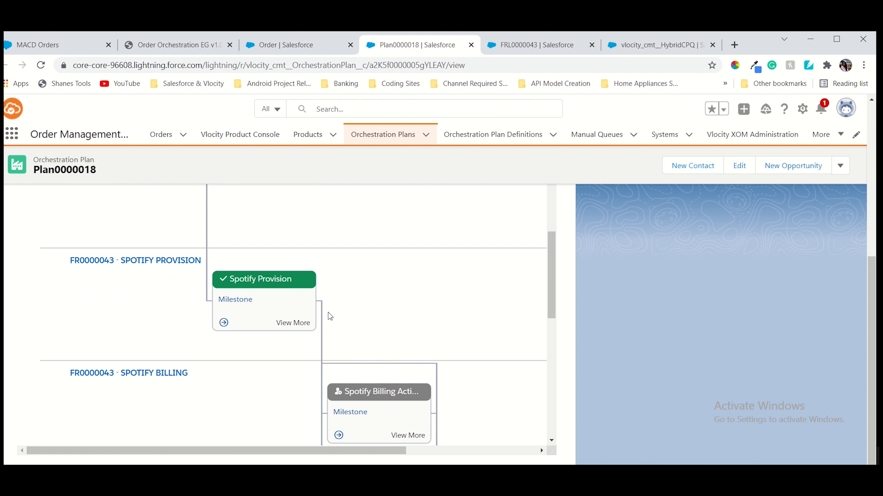
scroll(350, 312, "down", 8)
scroll(416, 322, "up", 4)
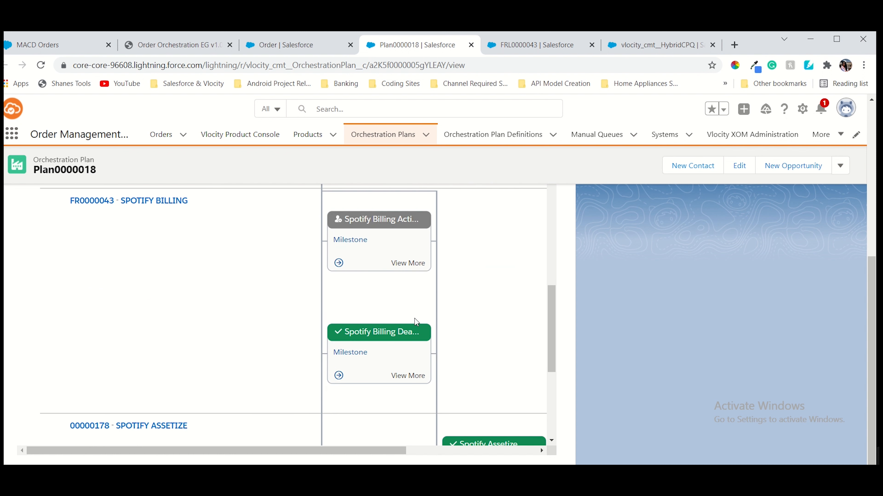
scroll(447, 293, "up", 5)
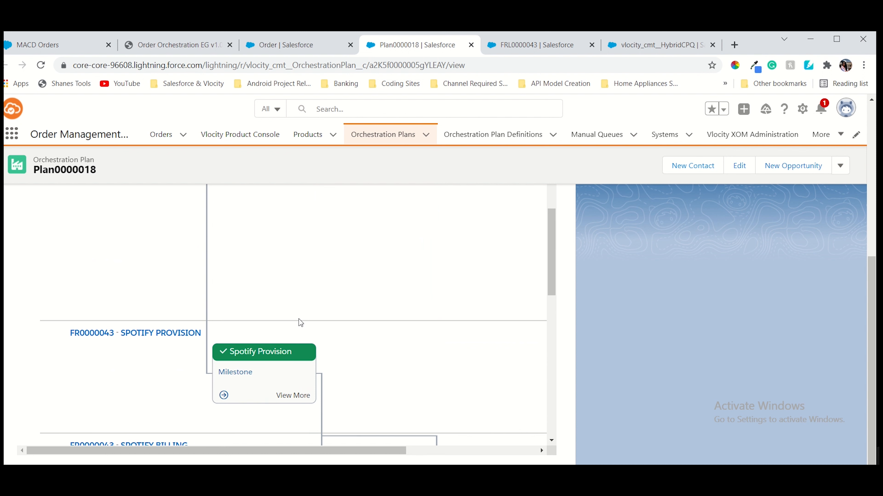
scroll(299, 319, "up", 3)
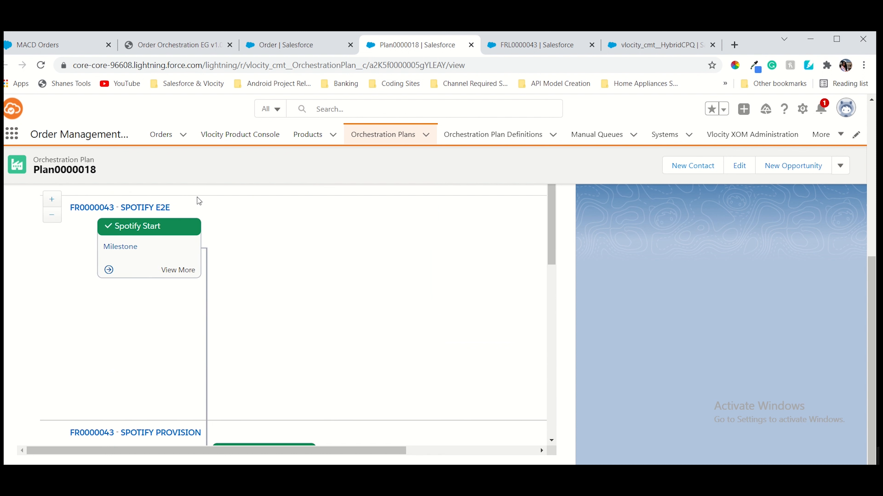
scroll(196, 200, "up", 3)
scroll(233, 257, "down", 3)
scroll(351, 309, "down", 3)
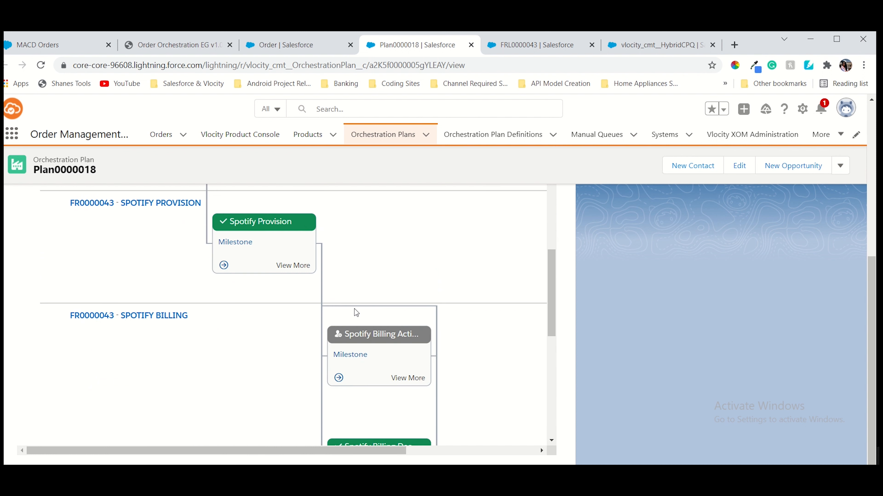
scroll(354, 309, "down", 3)
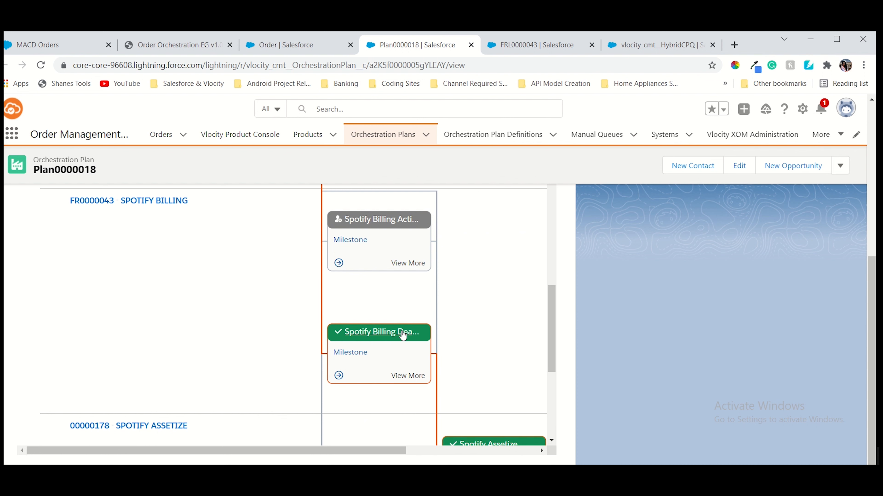
scroll(473, 342, "down", 5)
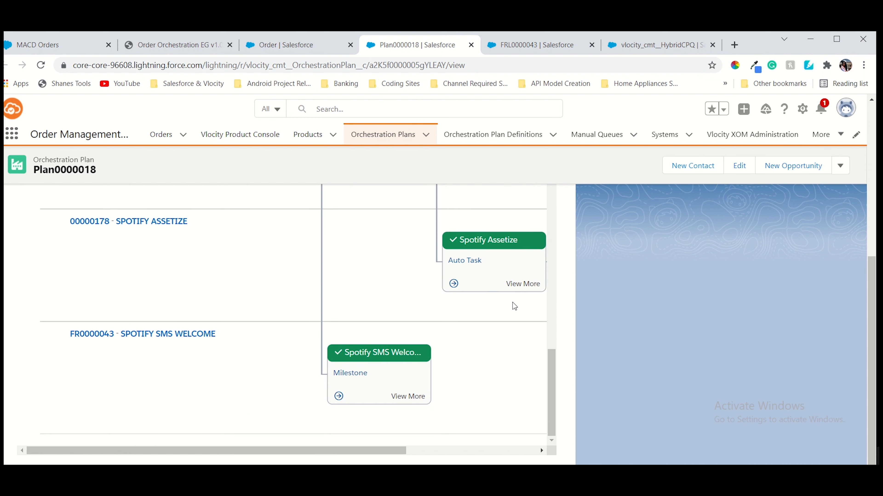
Glance at the order and Plan0000018 tabs, then find the guide's step 7 Service Assets screenshot
left_click(187, 48)
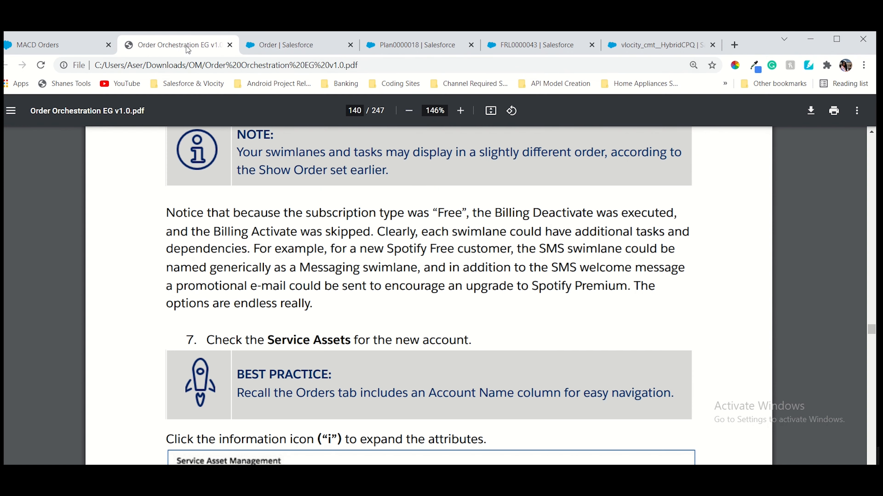
left_click(306, 44)
left_click(442, 53)
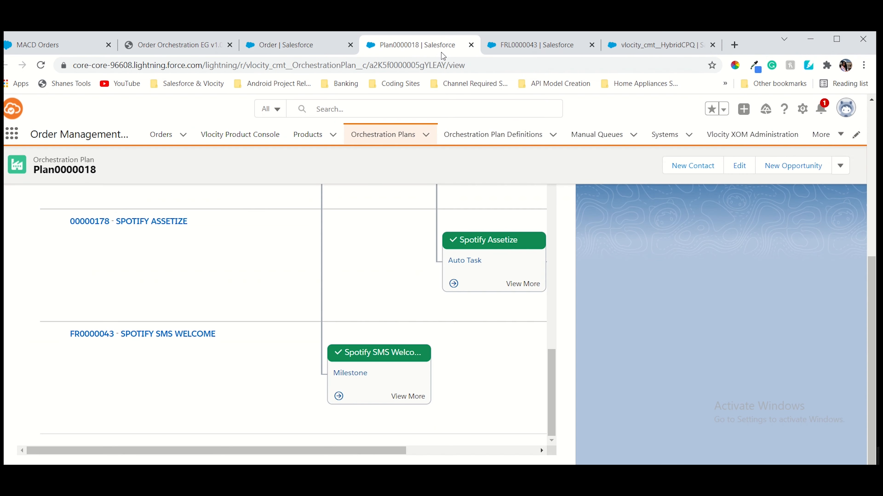
scroll(355, 302, "down", 5)
scroll(385, 351, "up", 1)
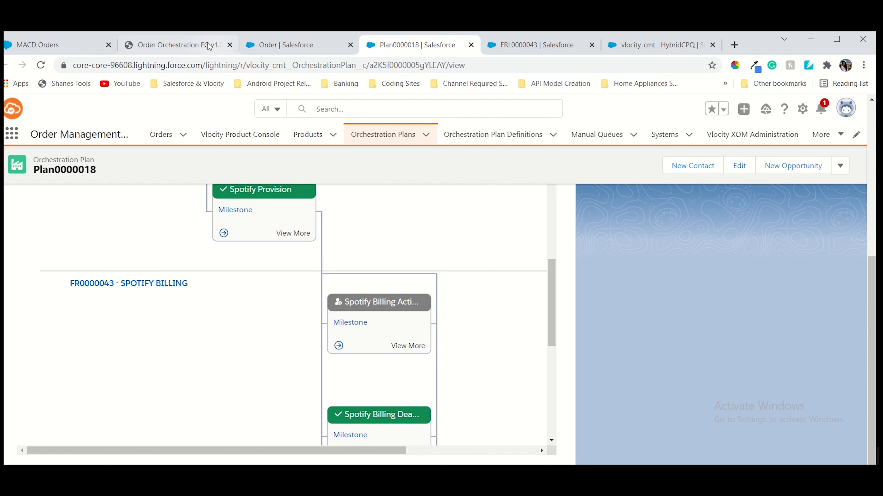
left_click(188, 45)
scroll(408, 453, "down", 5)
scroll(462, 239, "up", 5)
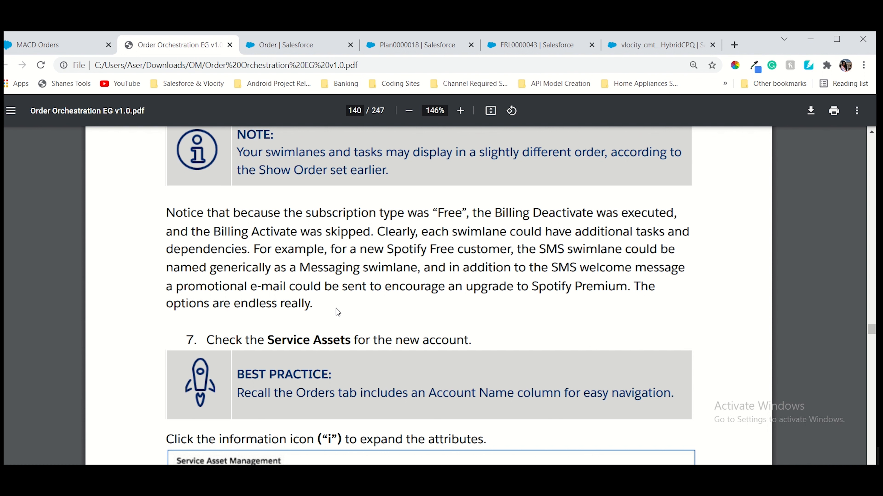
scroll(386, 332, "down", 5)
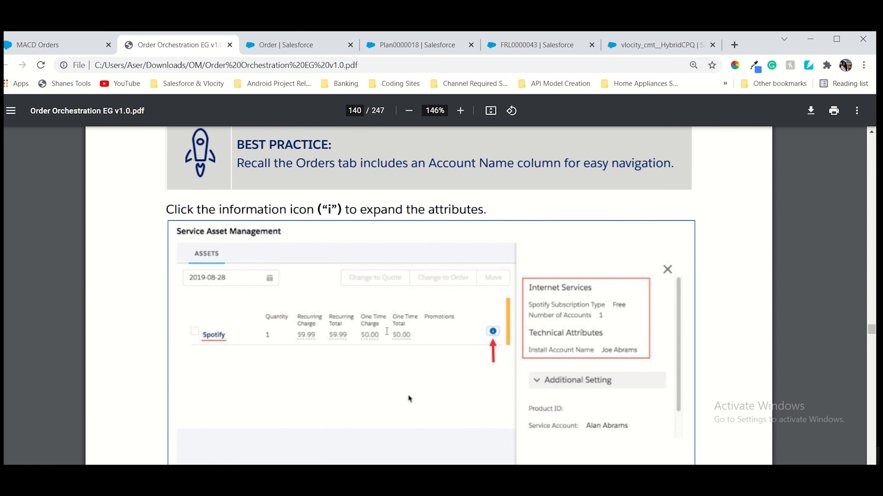
scroll(387, 331, "up", 4)
scroll(386, 331, "down", 5)
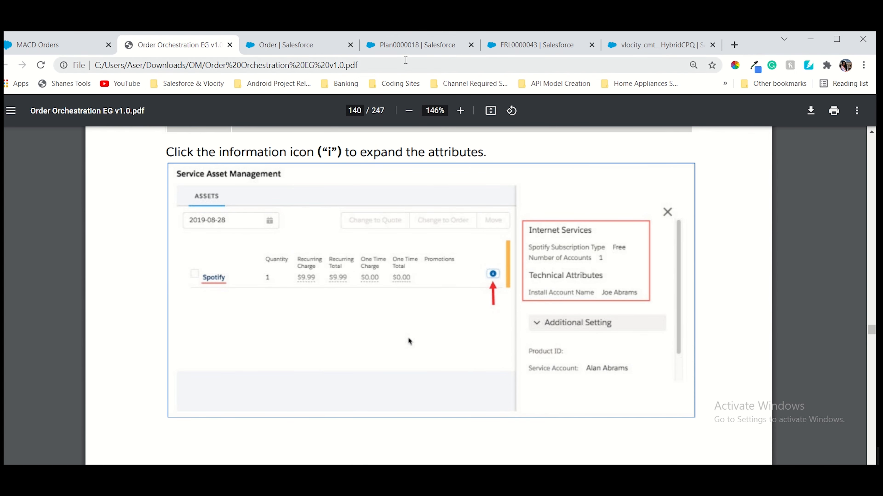
left_click(405, 49)
Open the order's customer account and scroll down to its Assets list
left_click(309, 48)
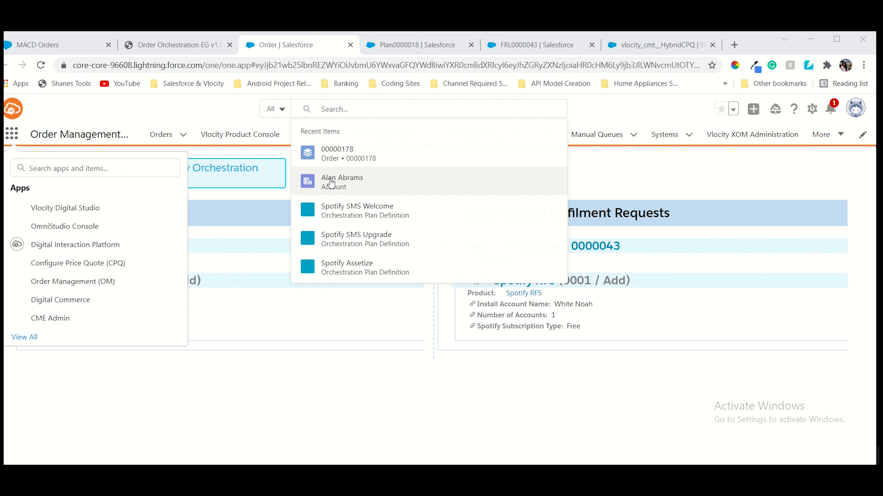
left_click(330, 181)
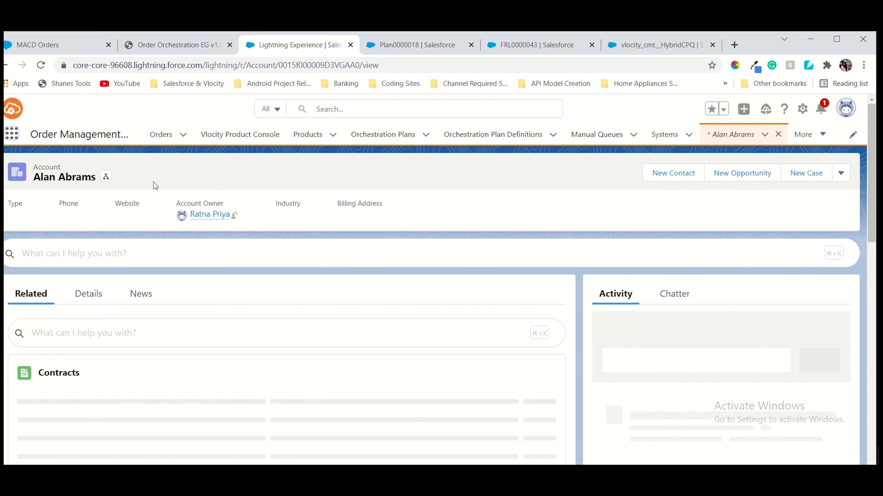
left_click(91, 294)
scroll(92, 291, "down", 3)
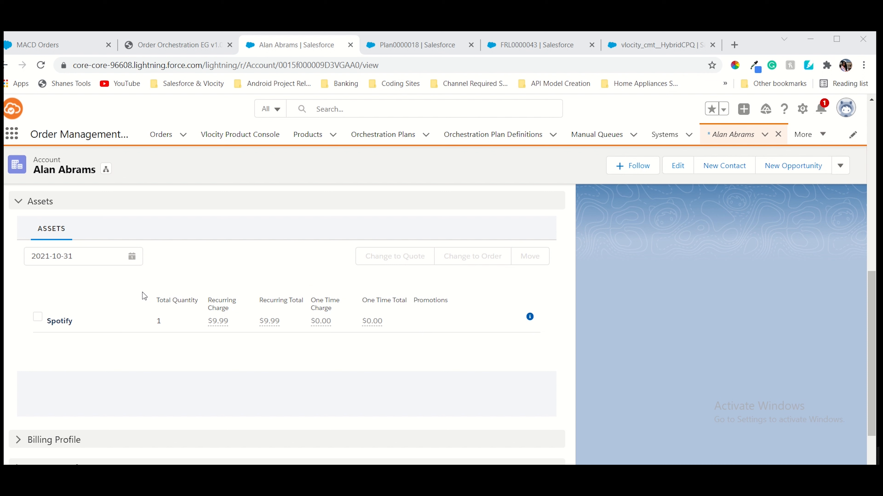
Expand the Spotify asset's attributes and confirm its subscription type is Free
left_click(529, 316)
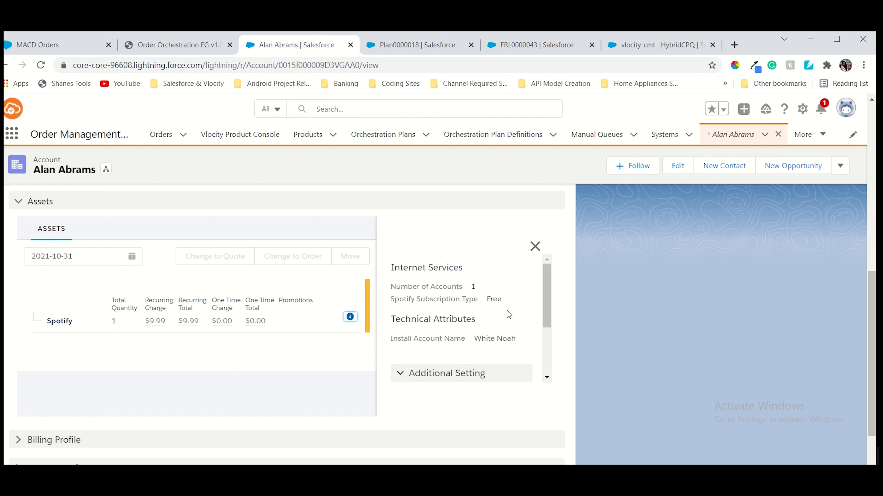
scroll(507, 314, "down", 3)
scroll(508, 314, "down", 3)
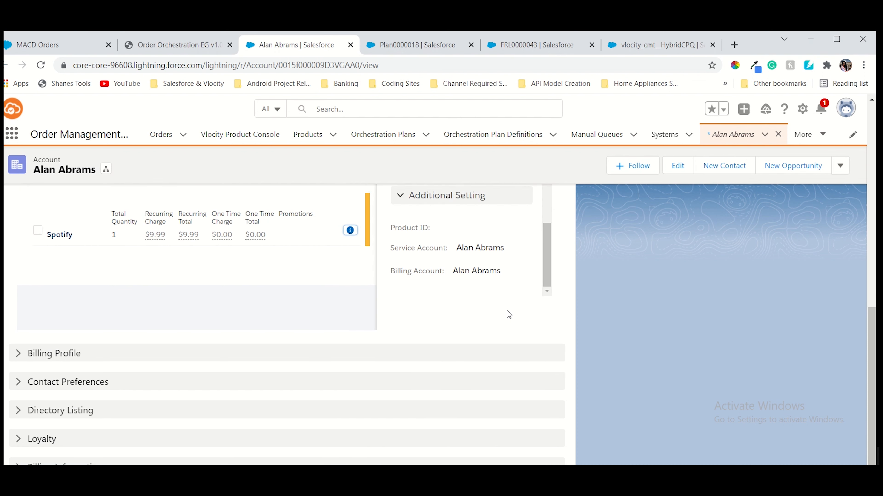
scroll(507, 310, "up", 4)
scroll(447, 393, "up", 3)
left_click_drag(490, 368, 493, 368)
scroll(488, 372, "down", 3)
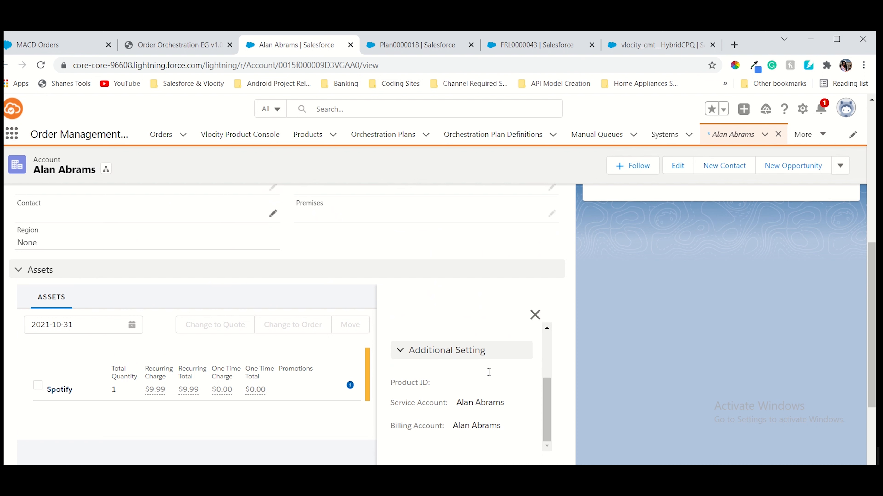
scroll(489, 371, "down", 5)
scroll(504, 276, "up", 3)
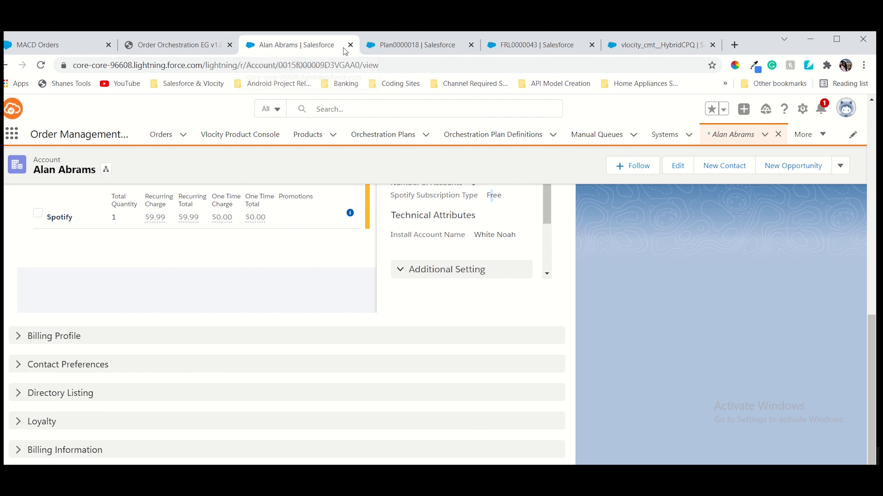
left_click(395, 44)
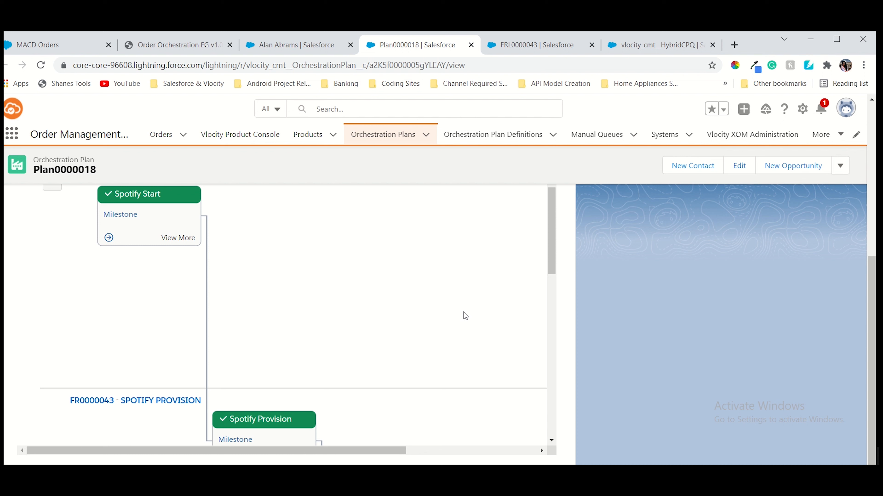
scroll(315, 369, "down", 5)
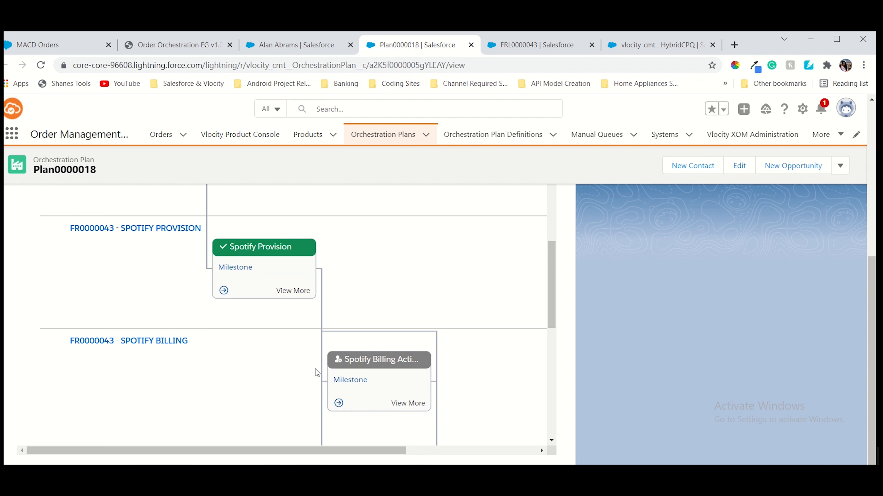
scroll(302, 290, "up", 3)
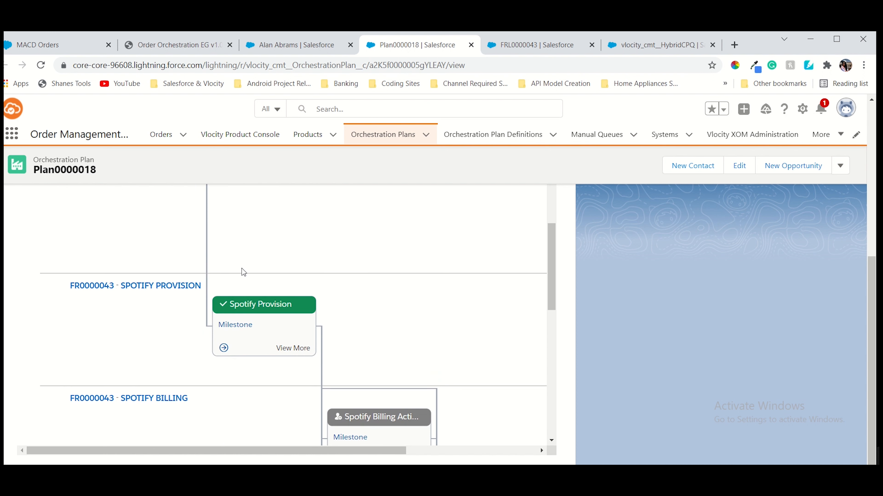
scroll(242, 268, "down", 4)
scroll(242, 268, "up", 3)
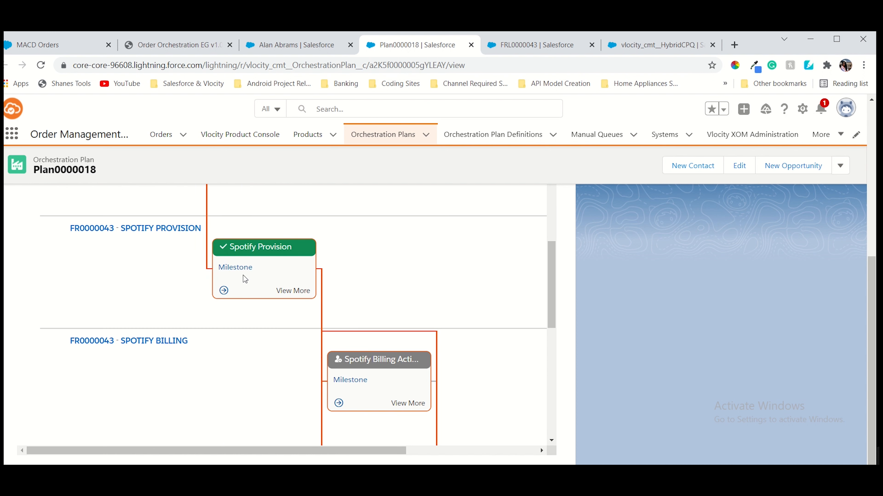
scroll(427, 329, "down", 2)
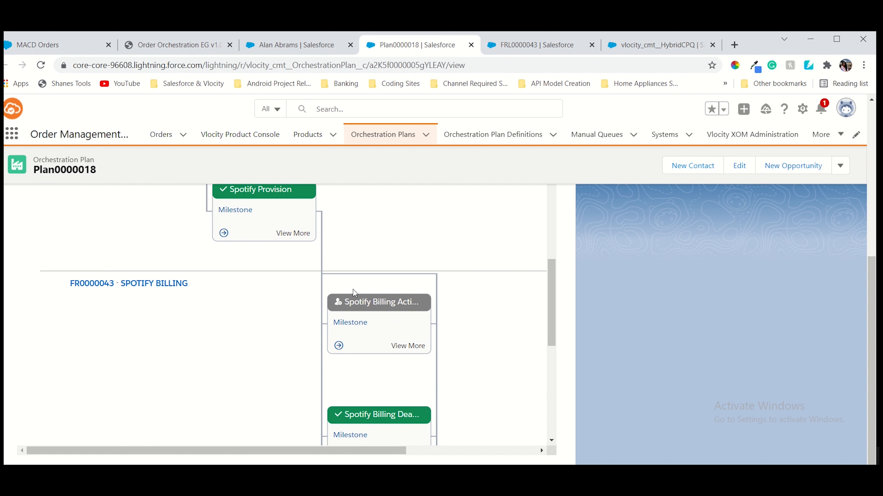
mouse_move(409, 310)
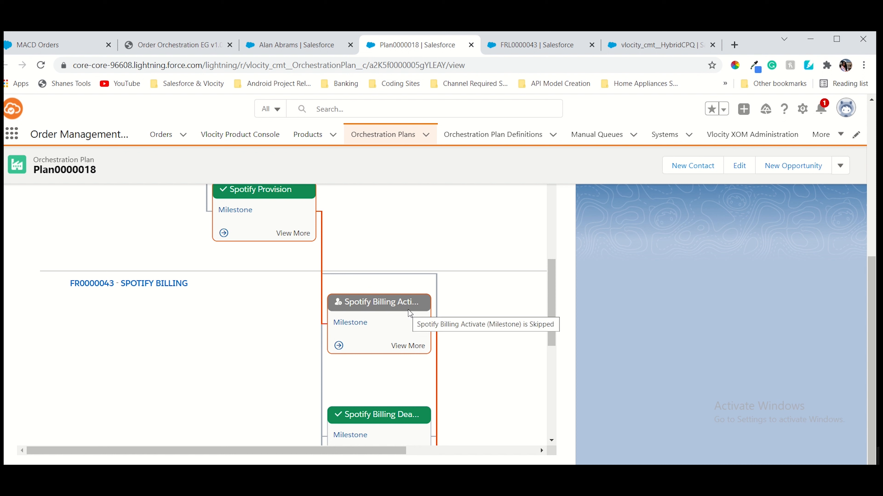
scroll(404, 310, "down", 5)
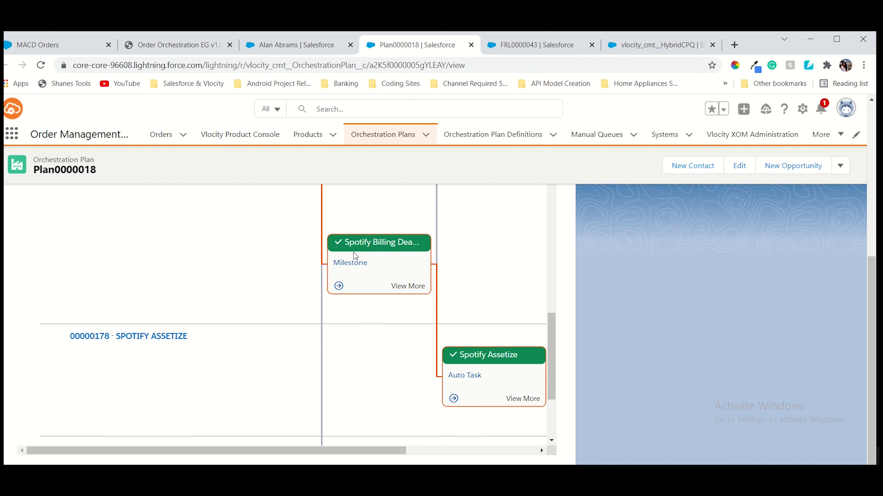
mouse_move(408, 247)
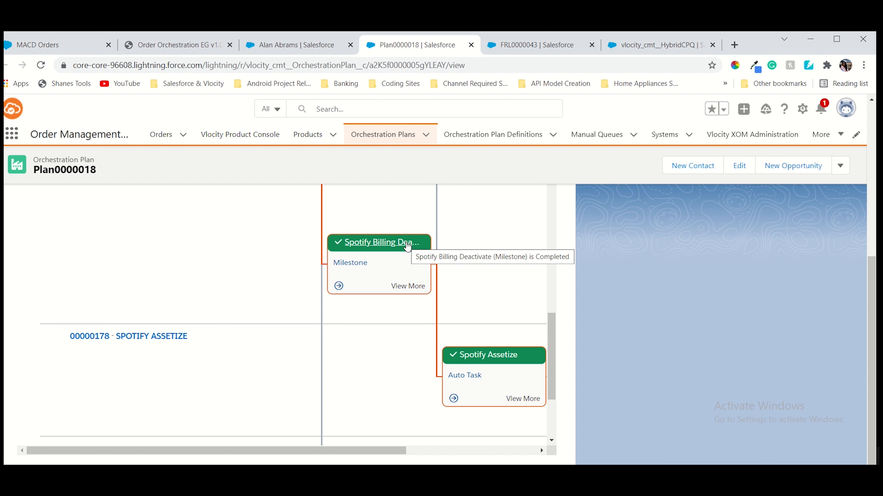
scroll(414, 246, "up", 6)
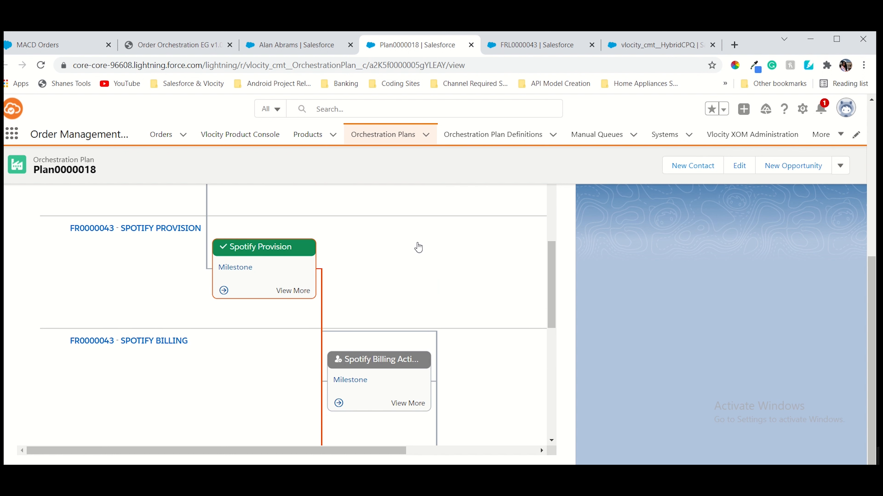
scroll(418, 247, "up", 3)
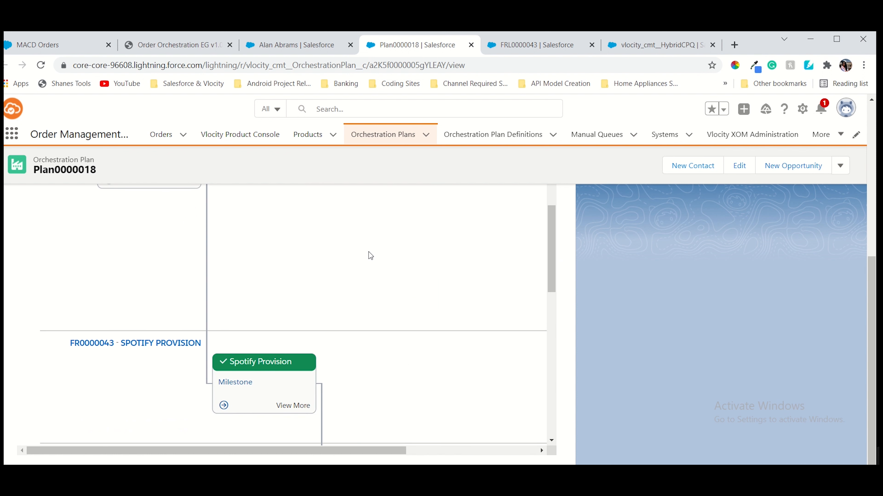
scroll(369, 254, "up", 2)
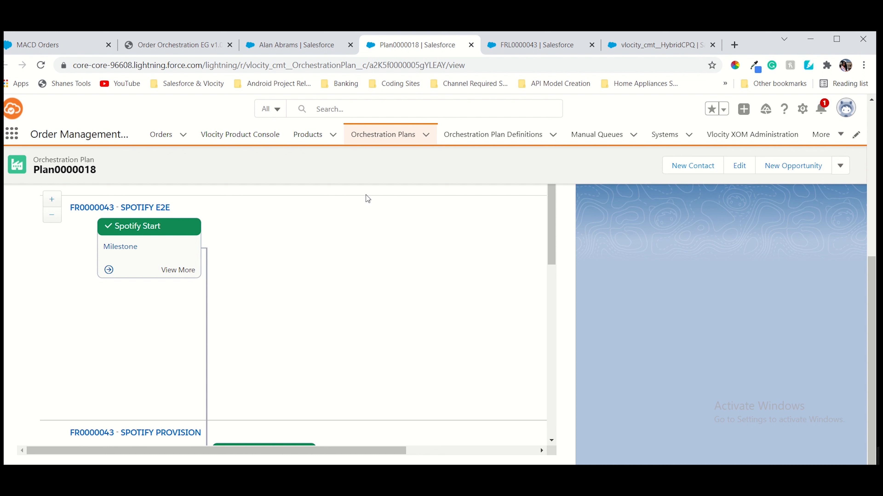
Look over the Plan0000018 orchestration chart, then bring up the customer's account record
scroll(359, 238, "up", 2)
scroll(359, 239, "down", 6)
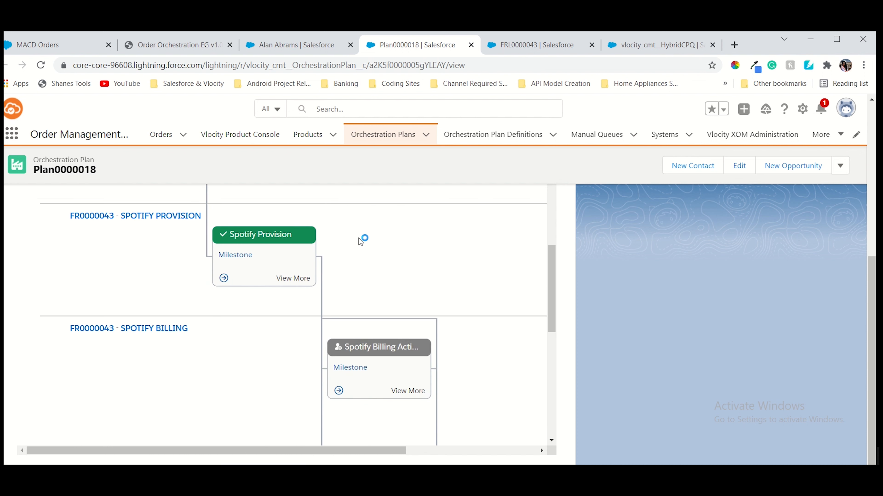
scroll(358, 238, "down", 5)
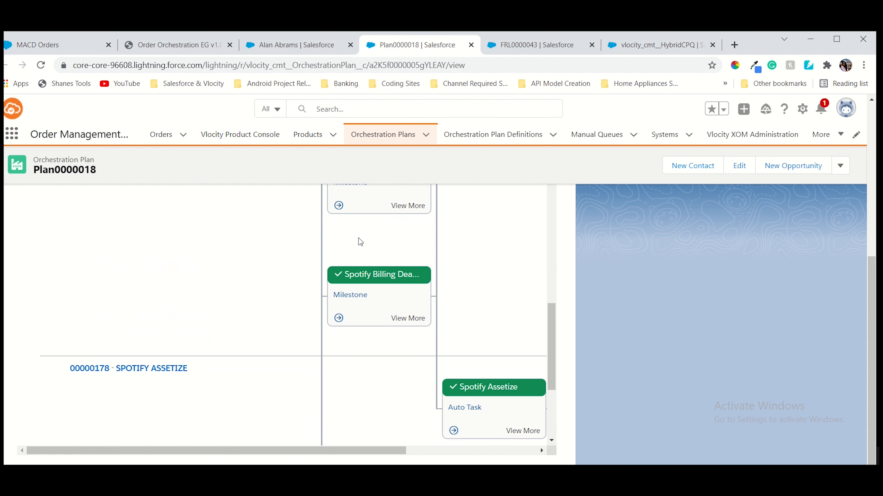
scroll(358, 238, "up", 2)
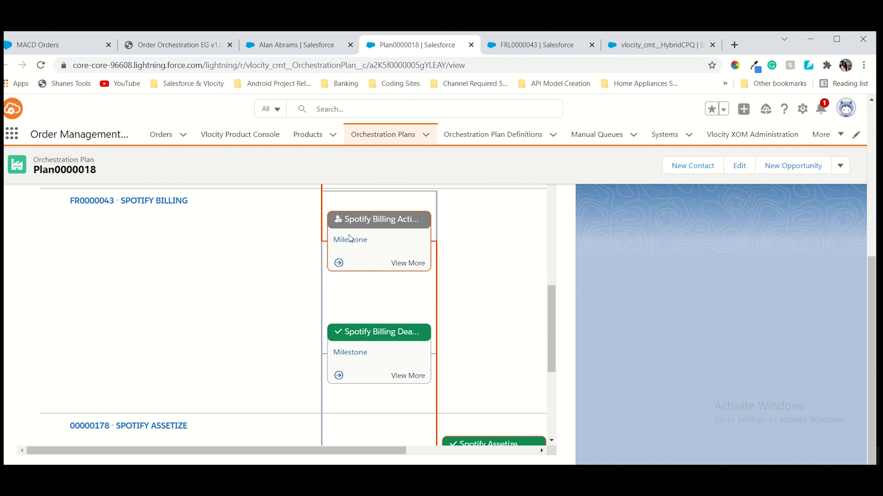
scroll(224, 276, "down", 4)
scroll(224, 276, "up", 5)
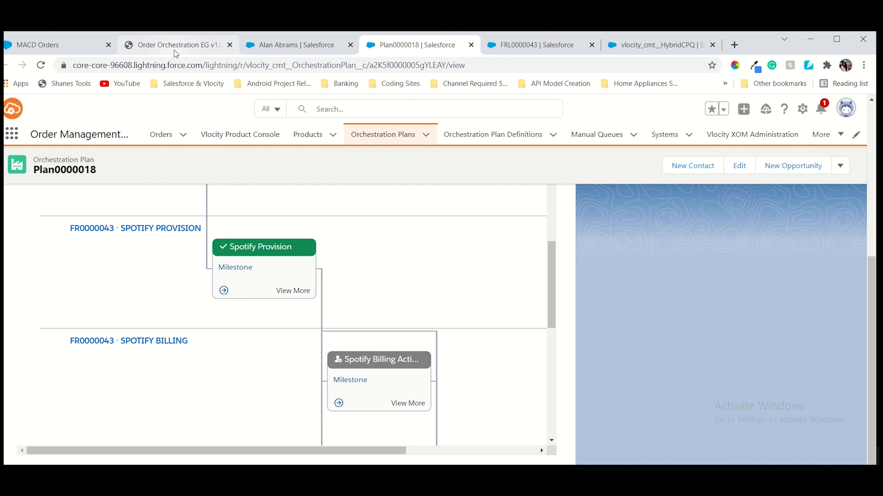
left_click(293, 45)
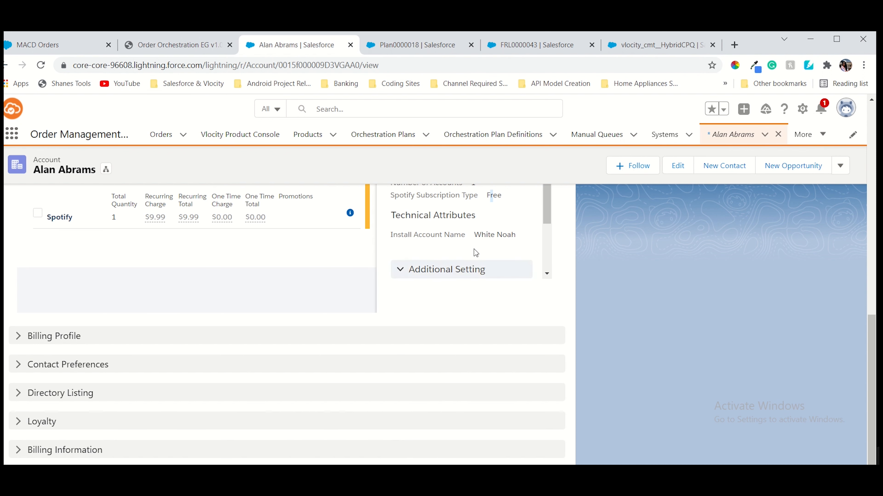
scroll(276, 272, "up", 3)
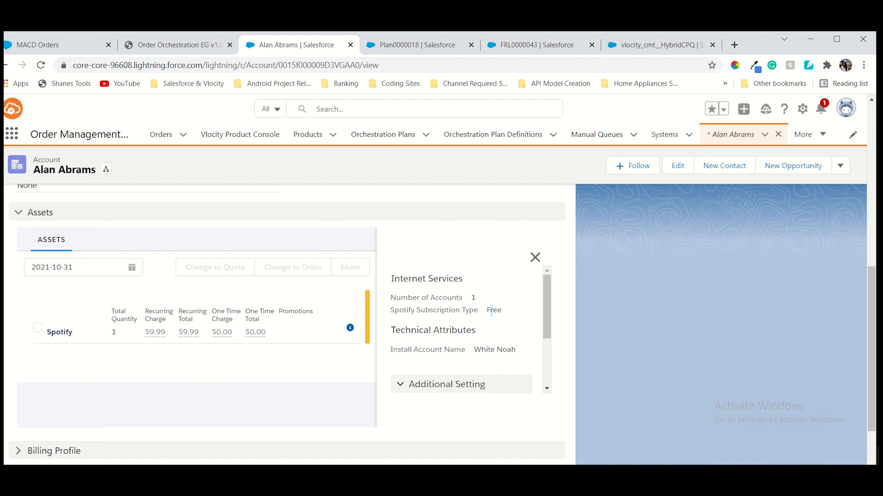
left_click(201, 45)
scroll(454, 317, "down", 1)
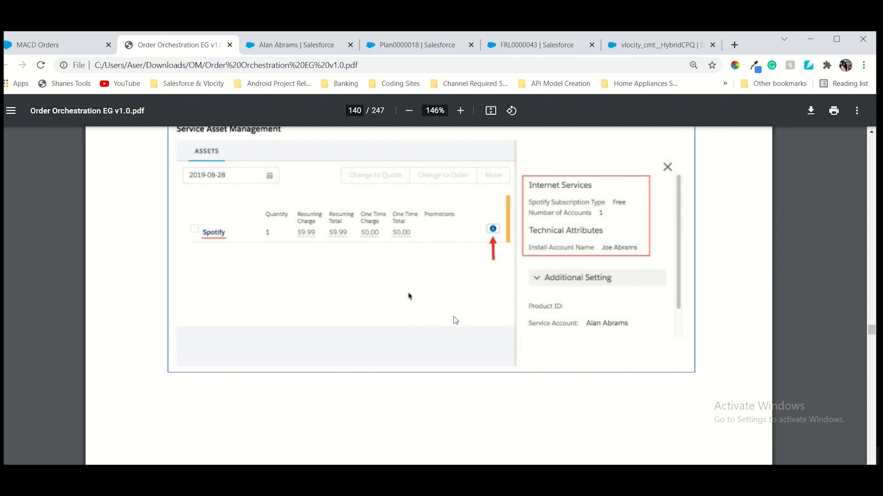
scroll(454, 317, "down", 10)
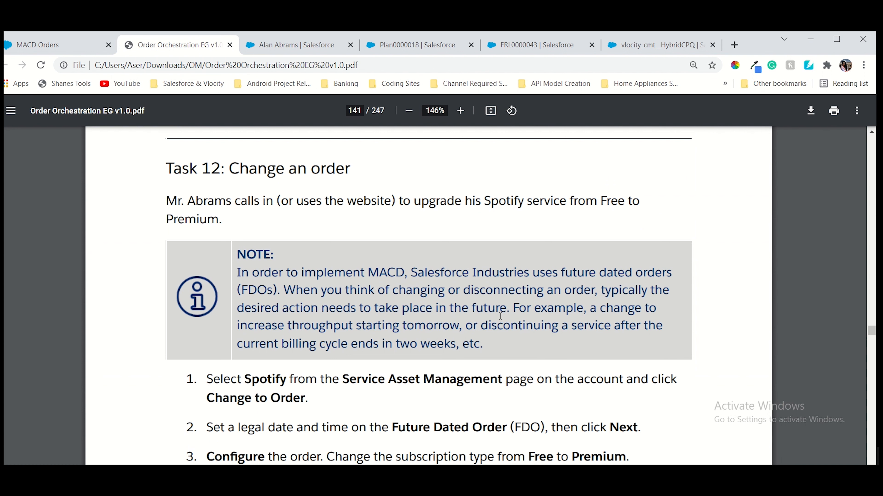
scroll(501, 316, "down", 3)
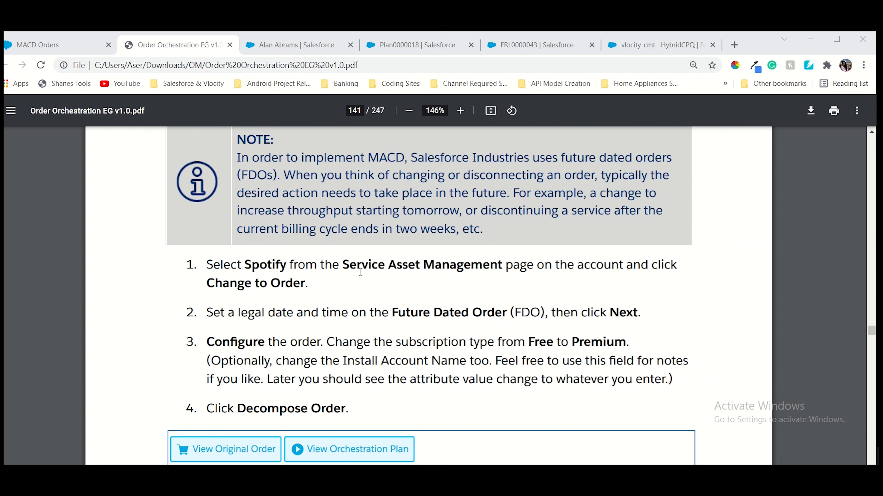
left_click(274, 43)
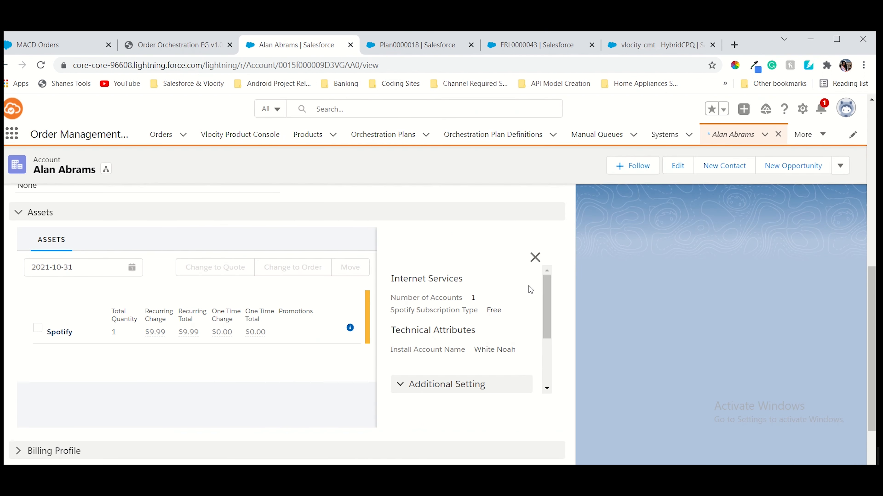
Select the customer's Spotify asset and start a Change to Order for it
left_click(535, 258)
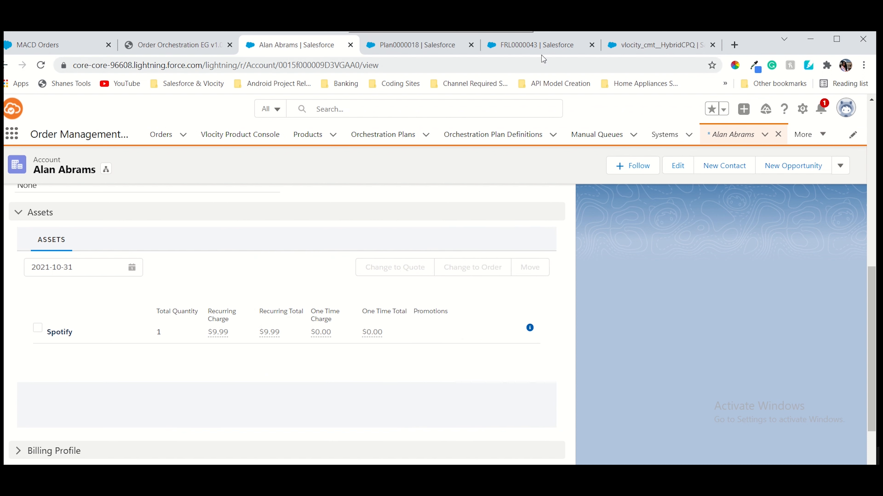
scroll(288, 313, "down", 3)
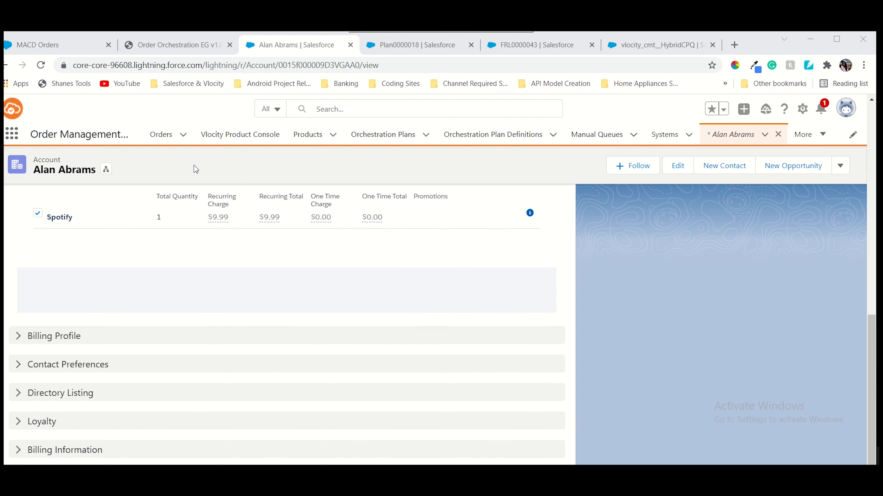
left_click(37, 213)
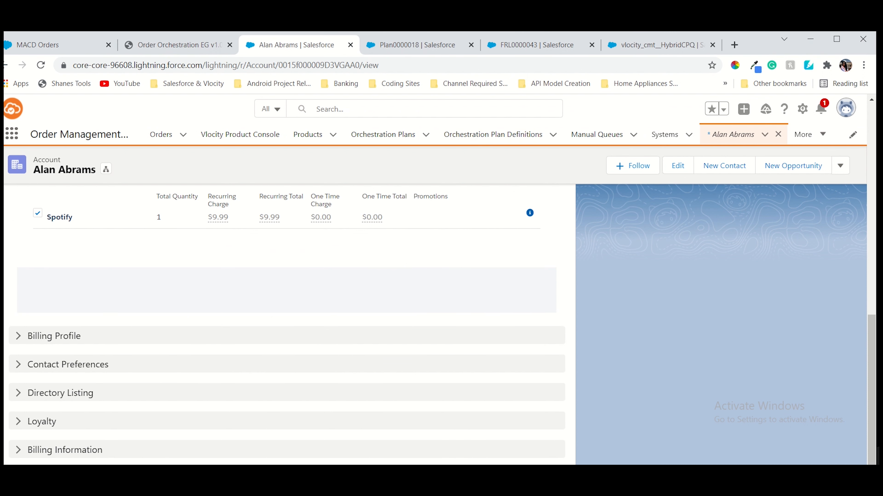
scroll(288, 324, "up", 3)
left_click(485, 274)
Check the guide, then bring up the future dated order form dated 10-31-2021, 9:00 PM
left_click(175, 44)
scroll(373, 248, "down", 3)
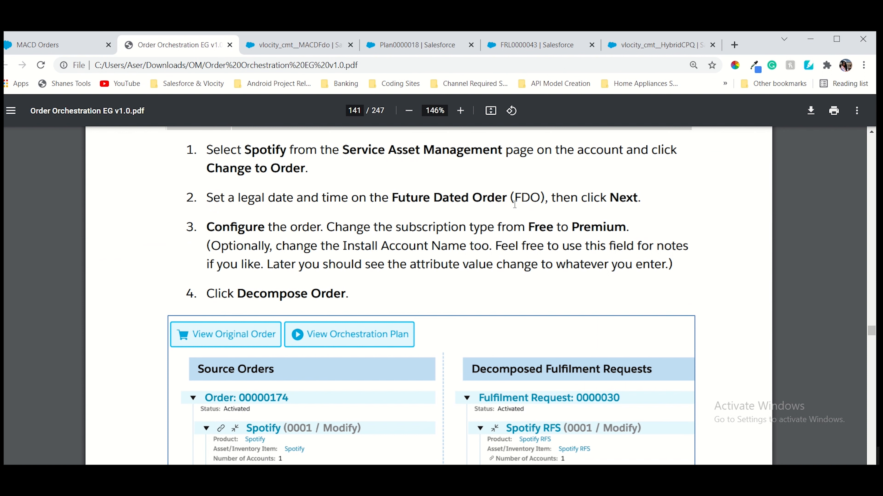
scroll(515, 204, "down", 2)
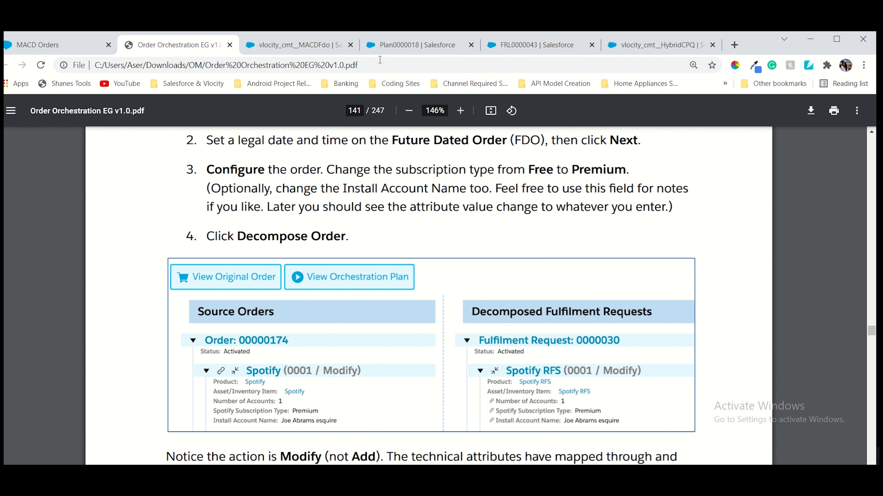
left_click(325, 45)
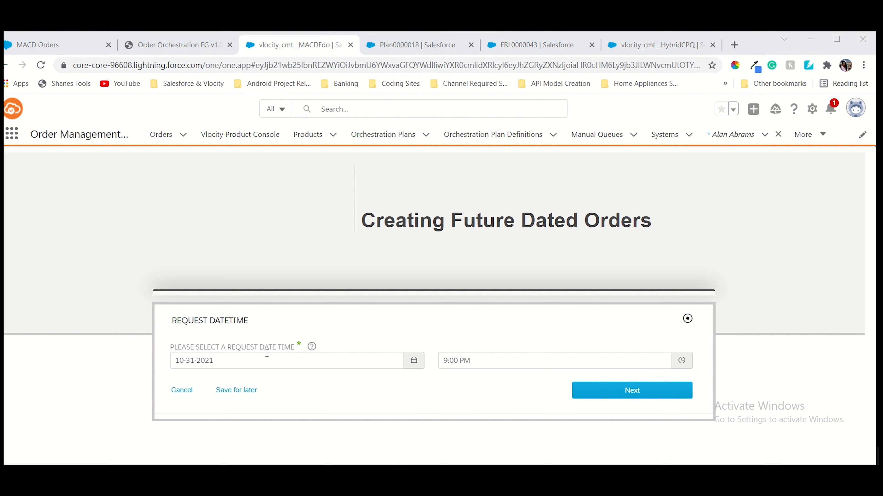
After the date error, change the request date to 11-01-2021, 9:00 PM and continue to the cart
left_click(605, 392)
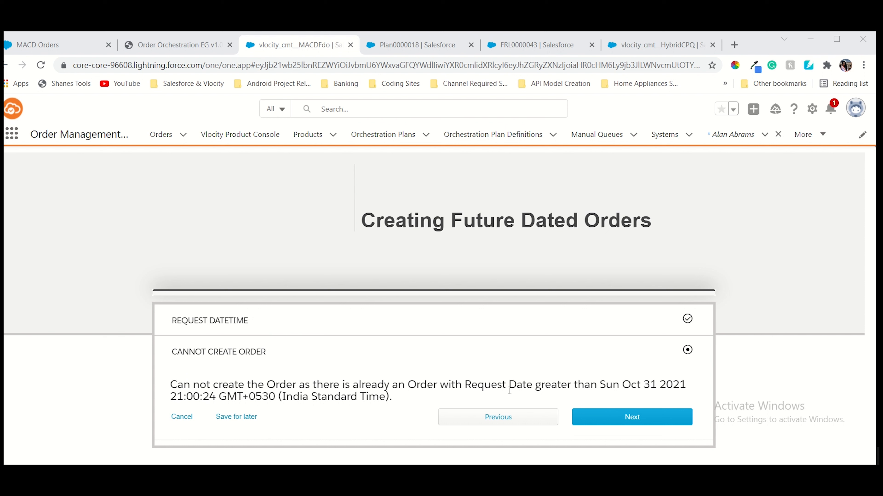
left_click(518, 415)
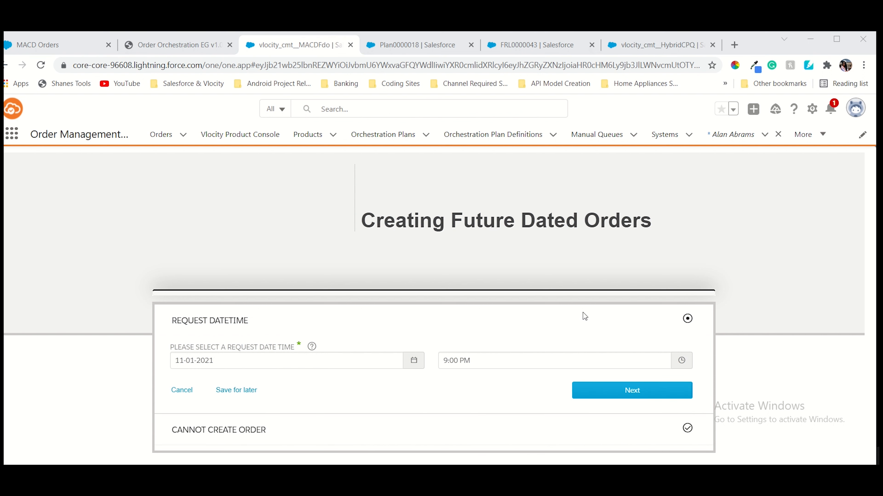
left_click(588, 397)
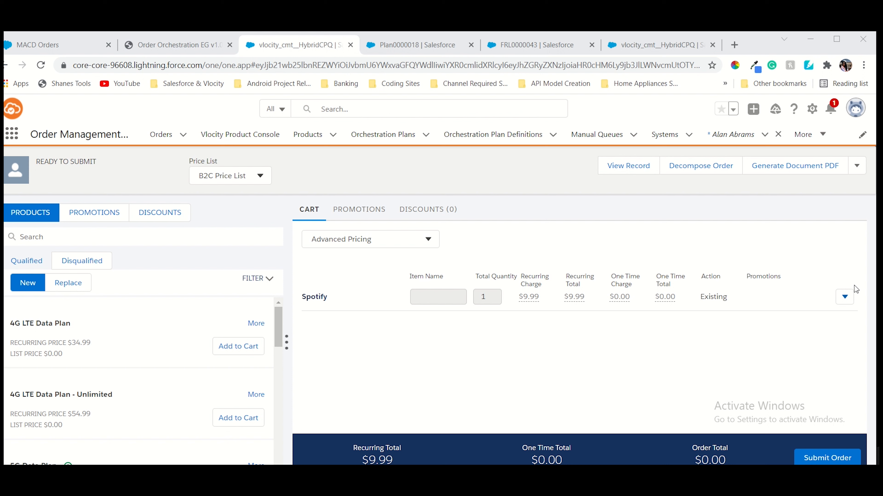
Configure the Spotify cart item with subscription type Premium and a new install account name
left_click(845, 299)
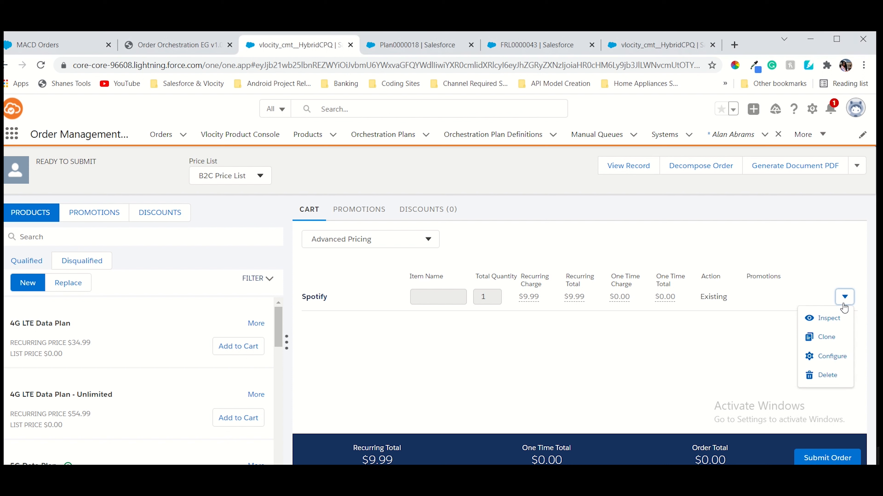
left_click(839, 359)
left_click(662, 327)
left_click(641, 342)
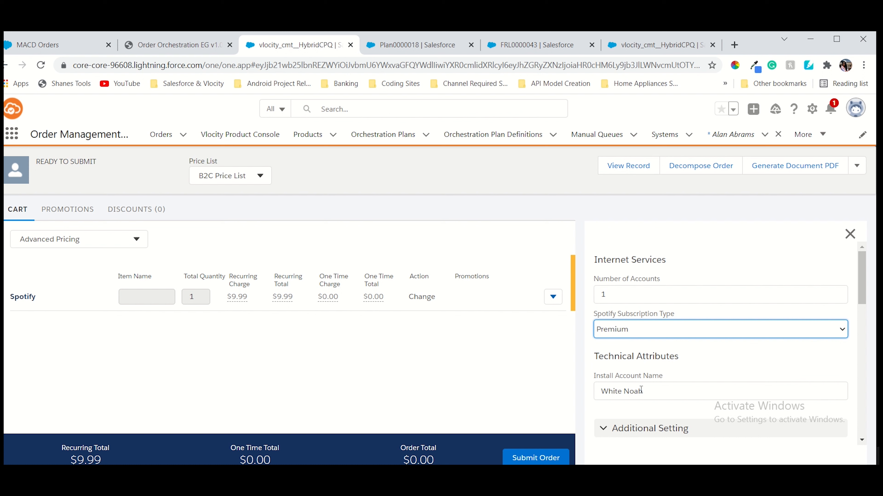
left_click_drag(641, 389, 604, 390)
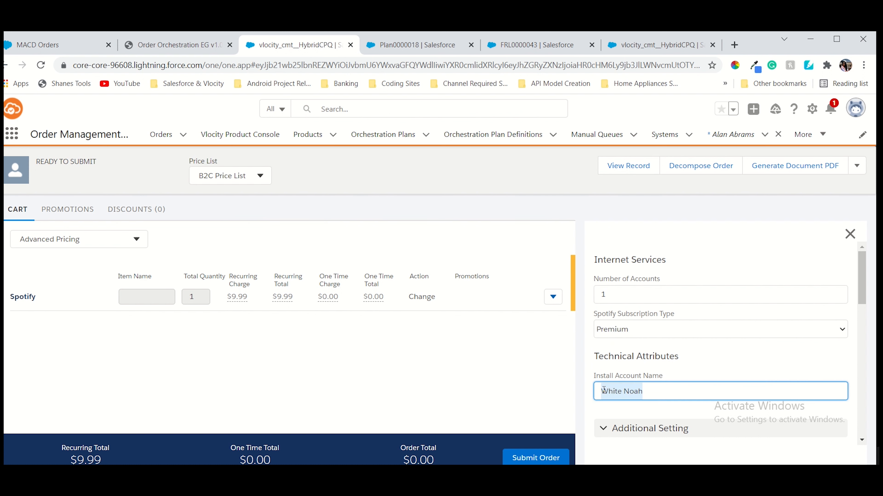
key("BackSpace")
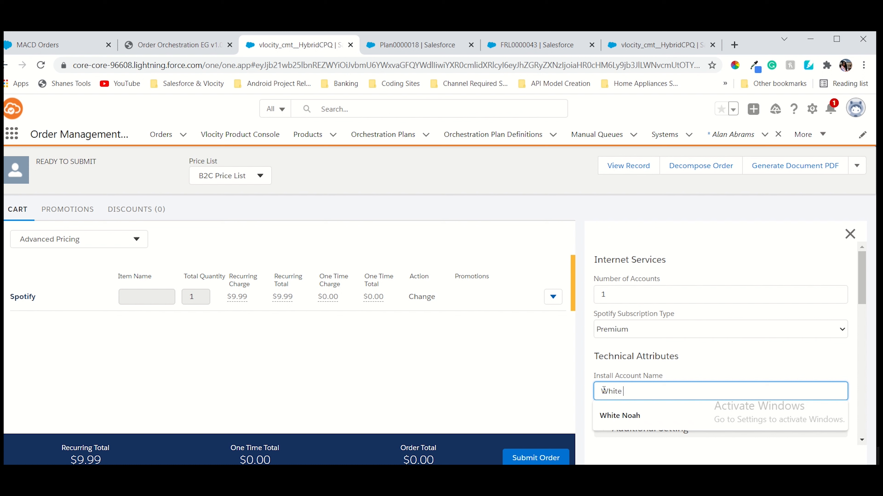
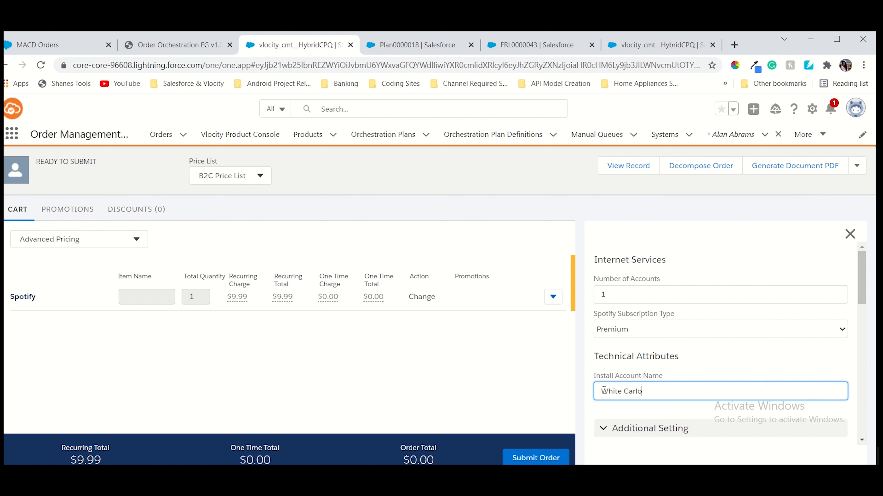
scroll(694, 393, "down", 5)
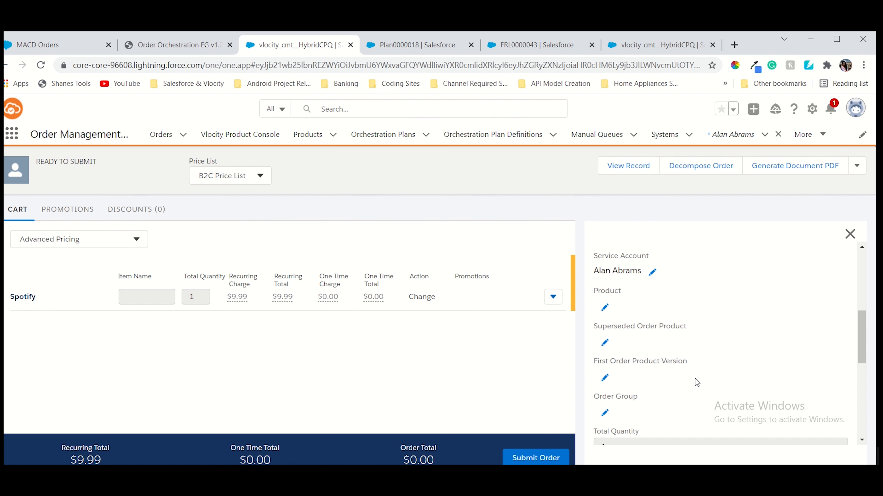
scroll(695, 379, "down", 8)
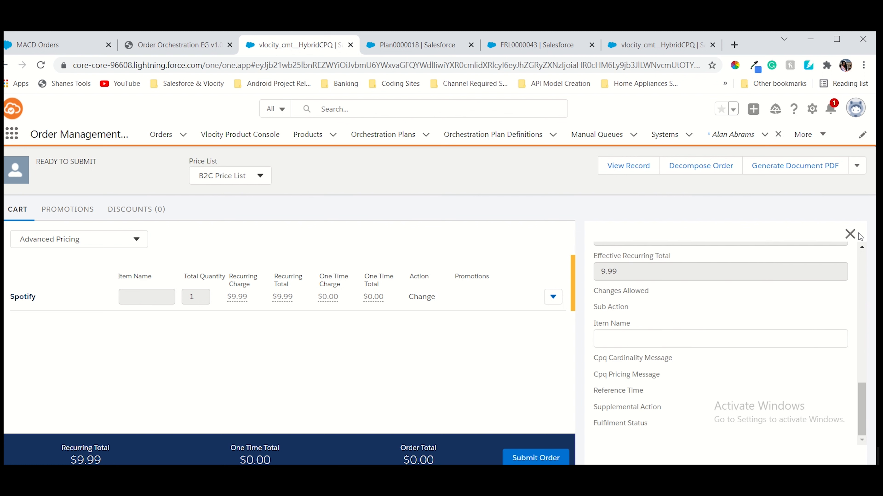
left_click(850, 233)
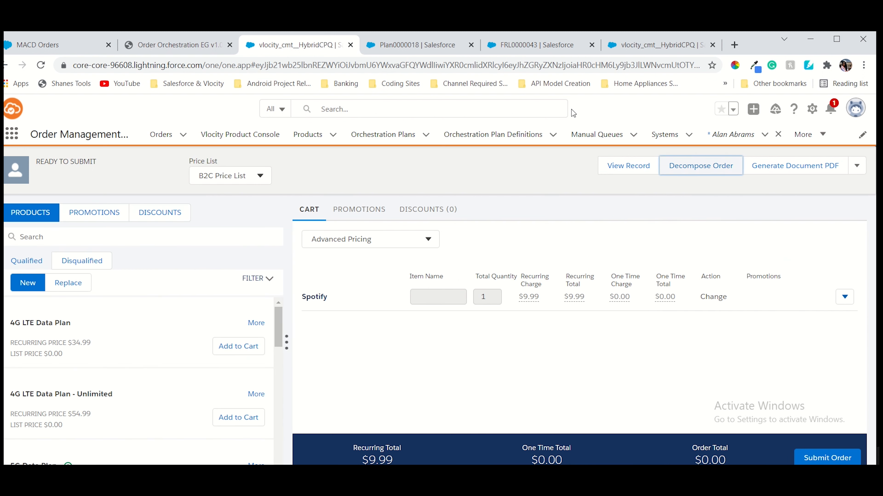
Consult the exercise guide alongside the order page, then bring up the order decomposition
left_click(150, 48)
scroll(533, 341, "down", 5)
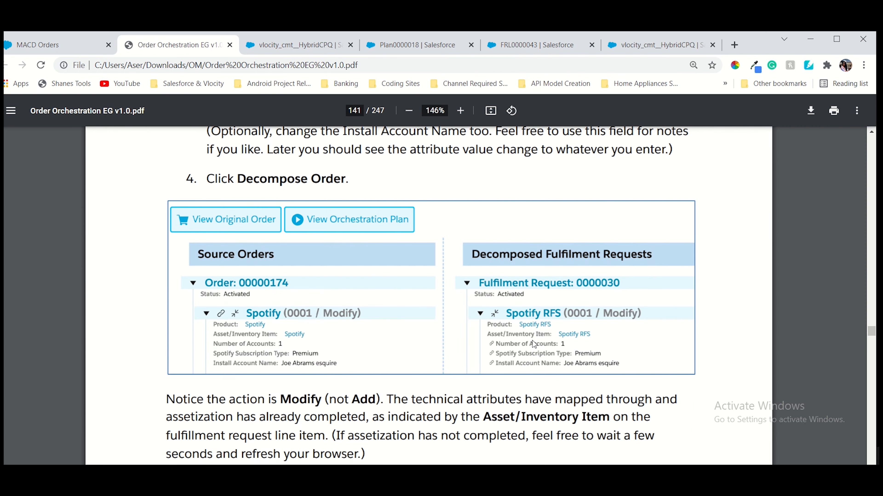
scroll(533, 341, "down", 4)
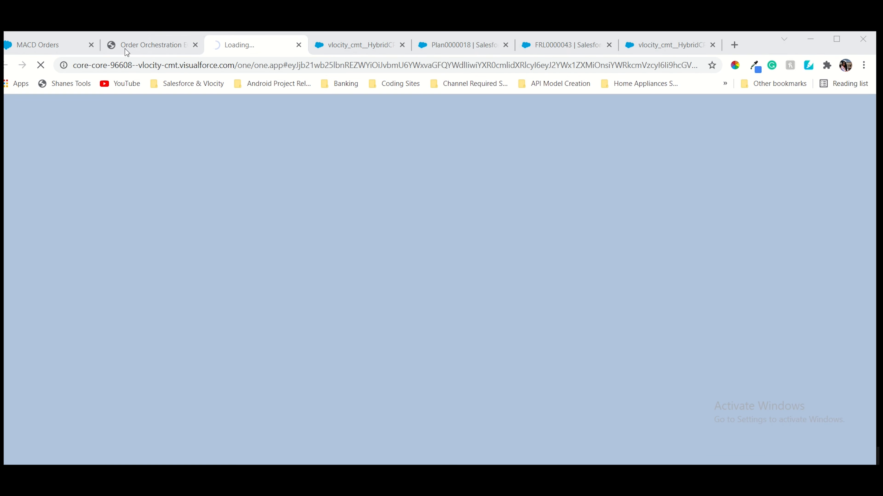
left_click(124, 47)
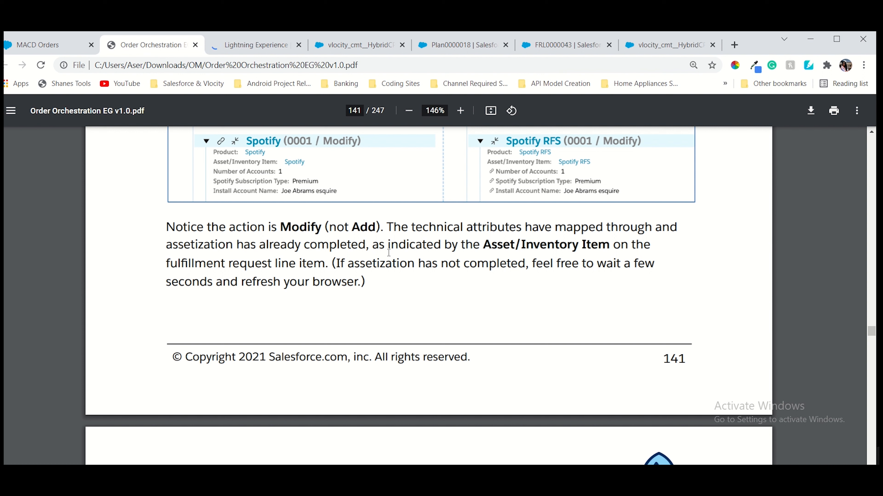
left_click(245, 49)
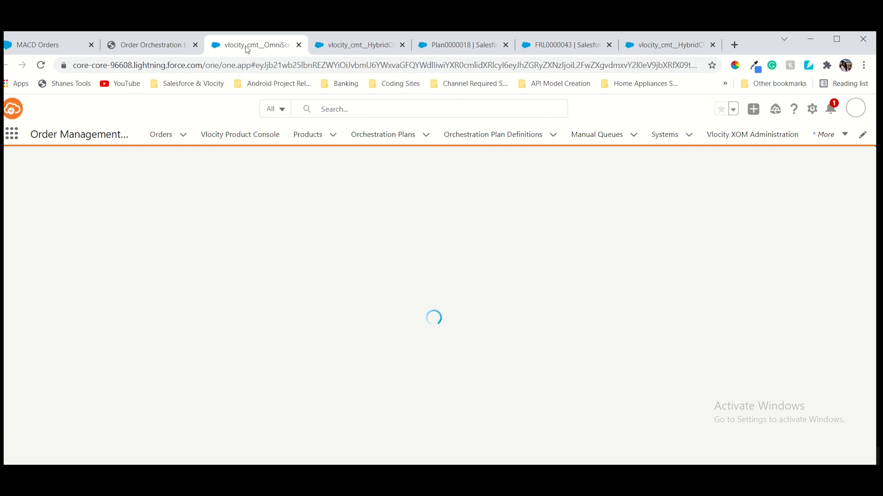
left_click(167, 44)
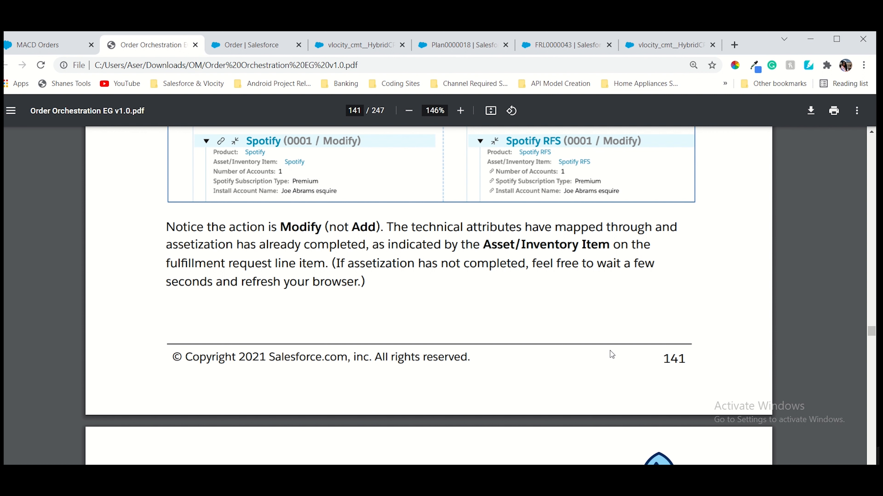
scroll(610, 350, "down", 8)
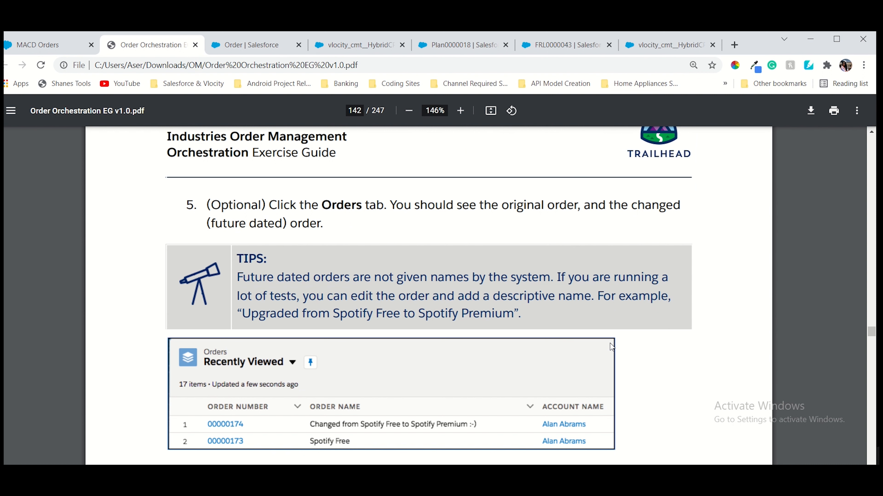
left_click(259, 45)
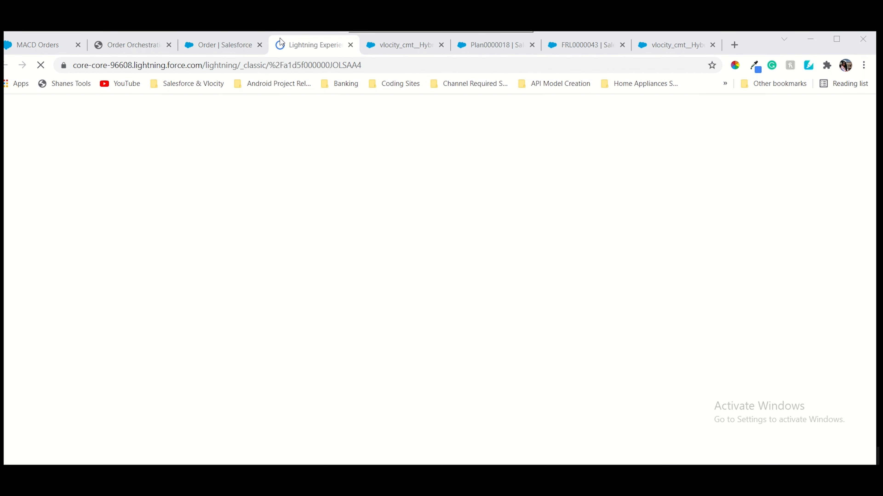
Inspect FRL0000044's Spotify RFS Modify action and Premium attributes, then go to the orchestration plan
left_click(236, 47)
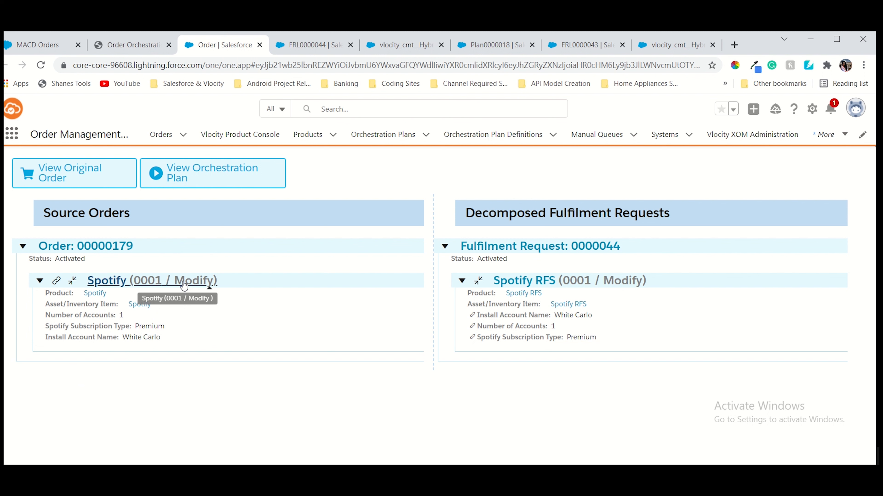
left_click(323, 44)
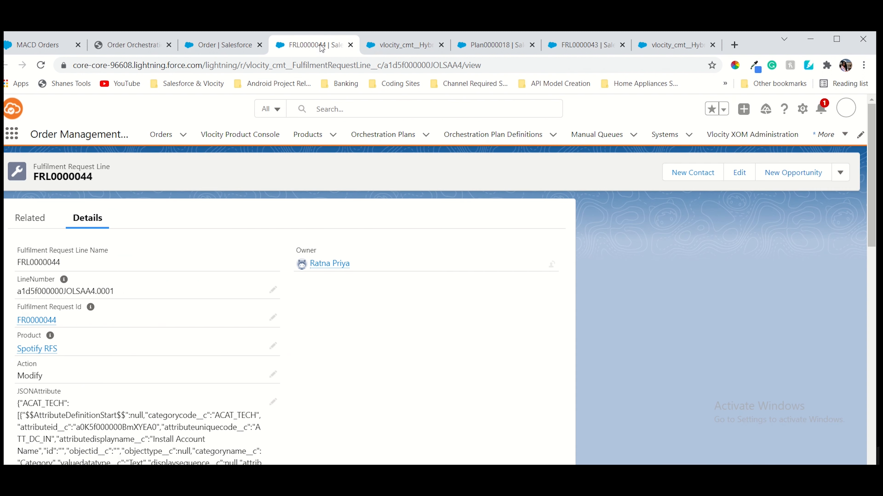
scroll(64, 324, "down", 10)
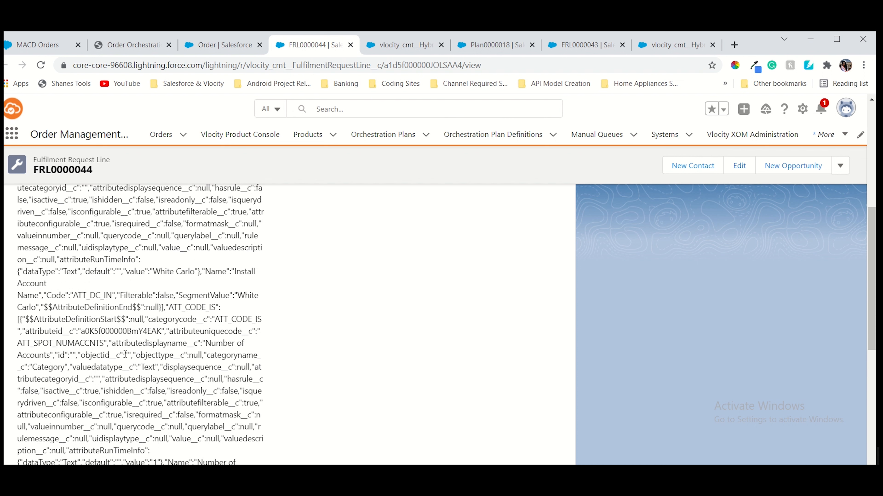
scroll(145, 363, "down", 3)
scroll(221, 368, "down", 5)
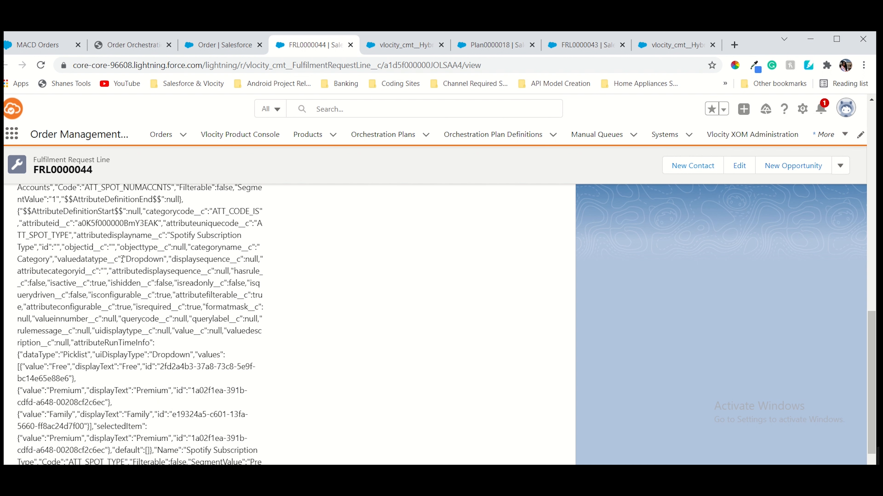
scroll(119, 309, "down", 2)
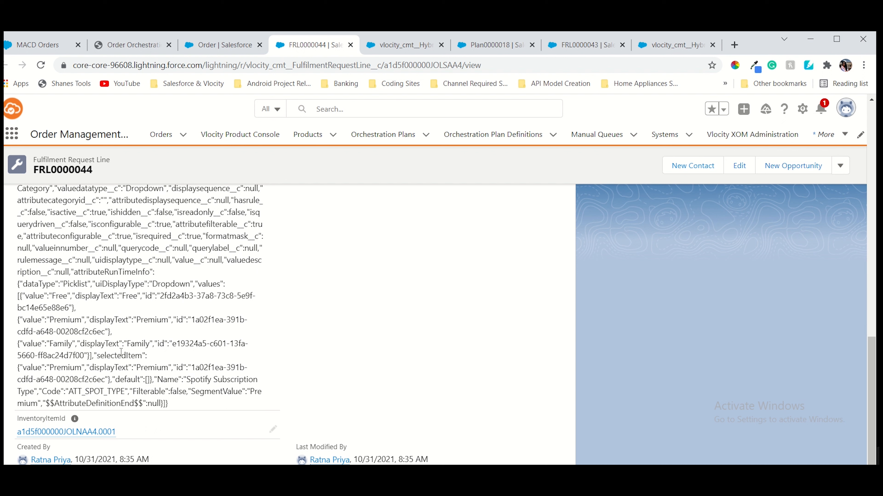
scroll(122, 352, "up", 2)
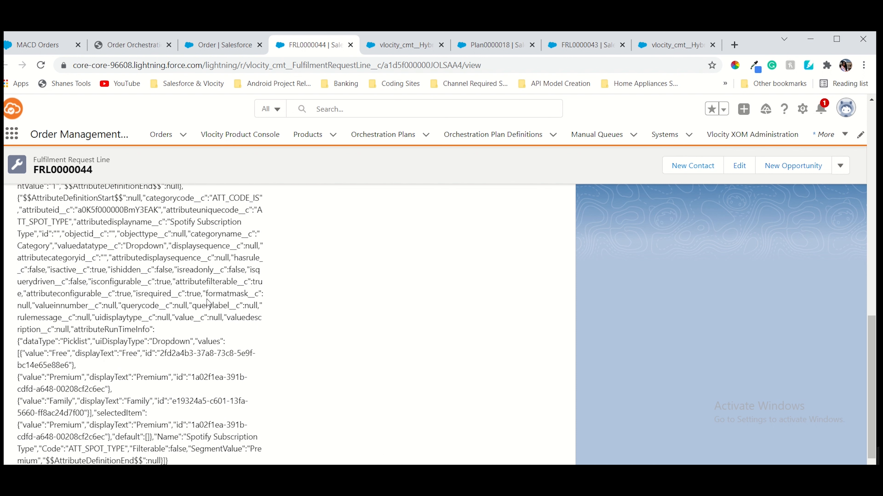
scroll(208, 300, "up", 5)
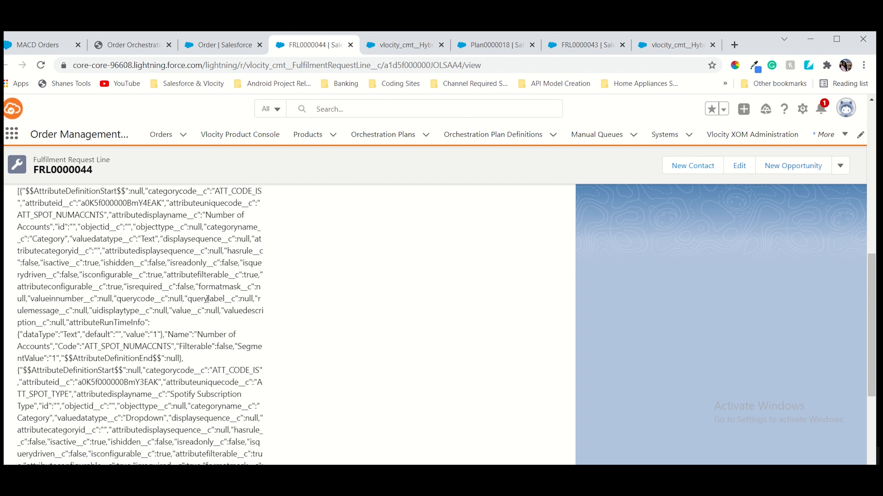
scroll(207, 299, "up", 3)
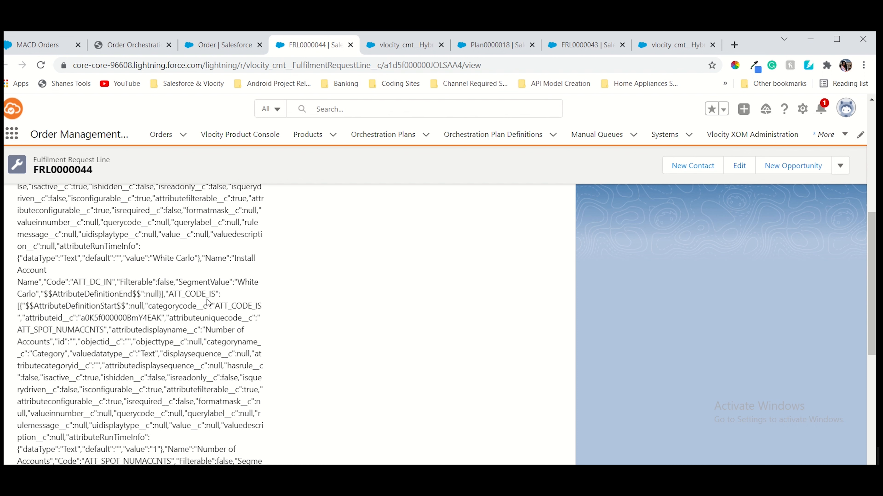
scroll(208, 302, "up", 5)
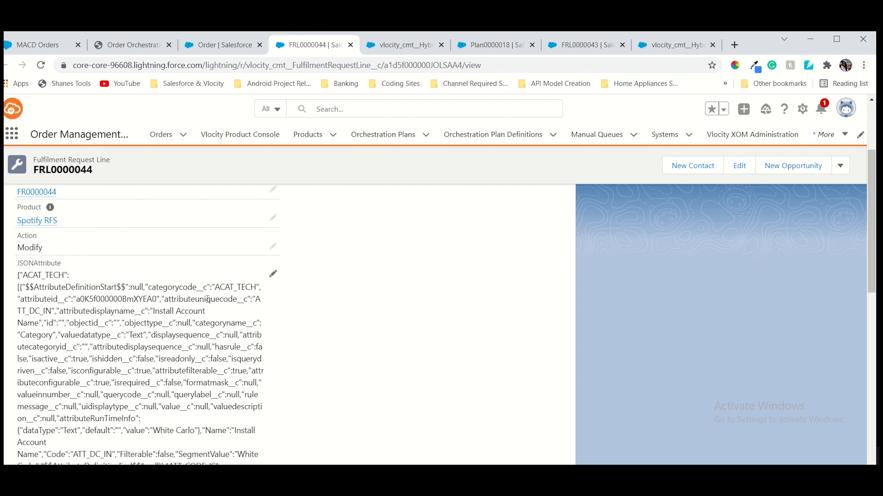
left_click(228, 45)
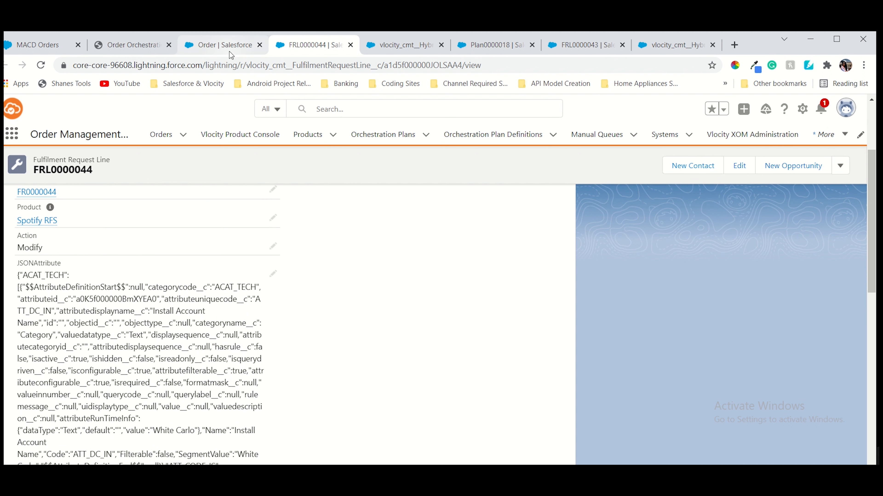
left_click(219, 167)
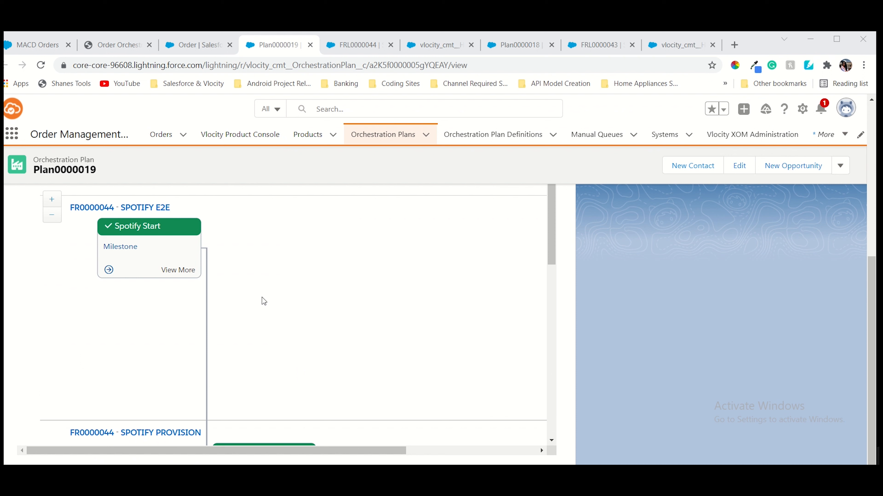
Scroll through Plan0000019 checking its start and provision milestones are complete
scroll(263, 301, "down", 5)
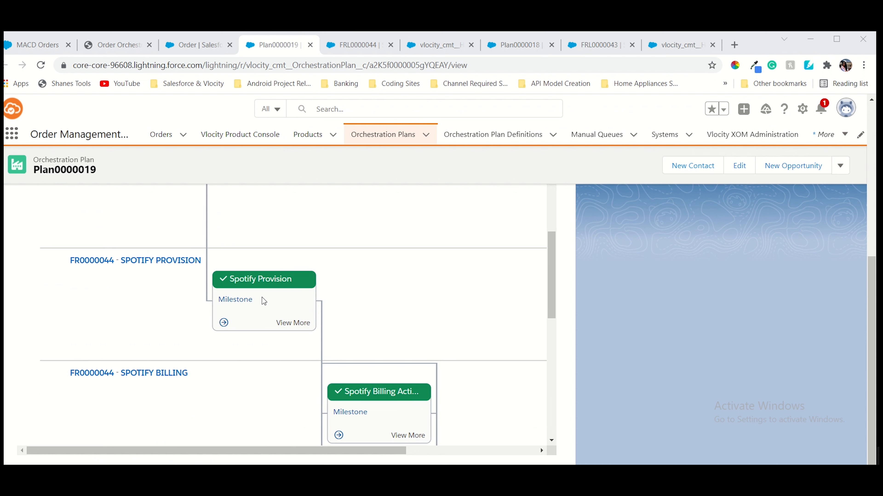
scroll(538, 335, "down", 7)
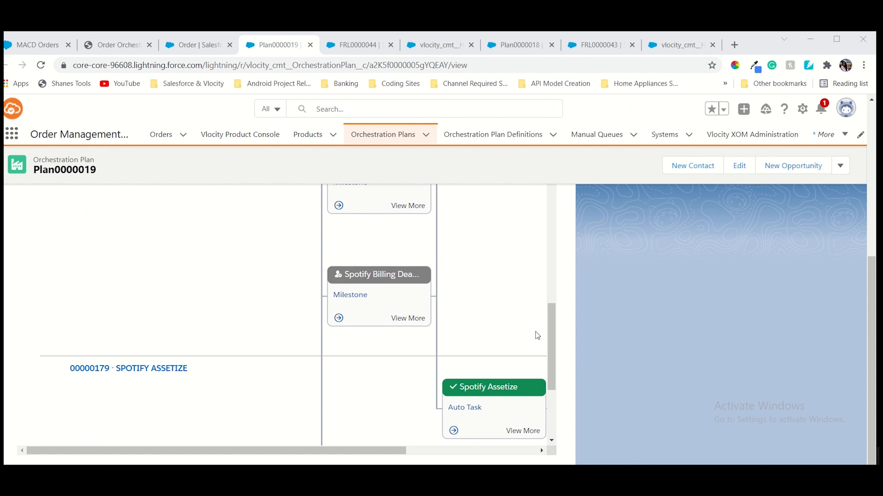
scroll(529, 322, "up", 3)
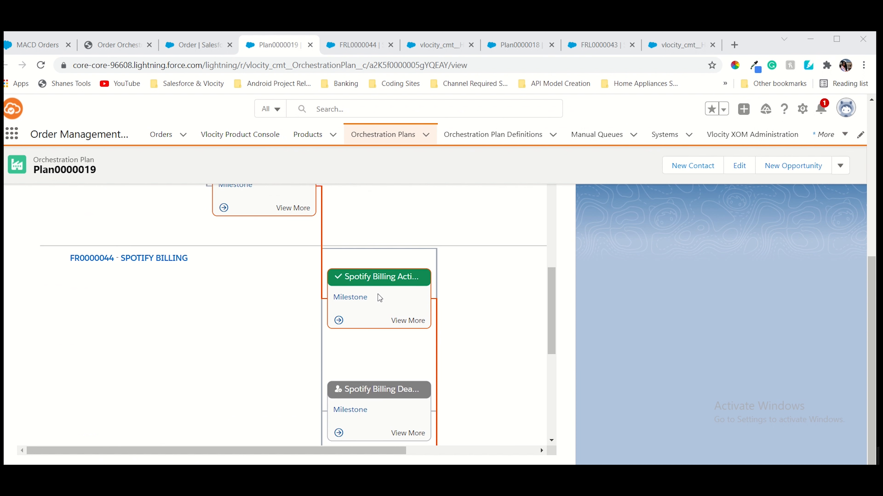
scroll(363, 265, "up", 3)
scroll(135, 270, "up", 3)
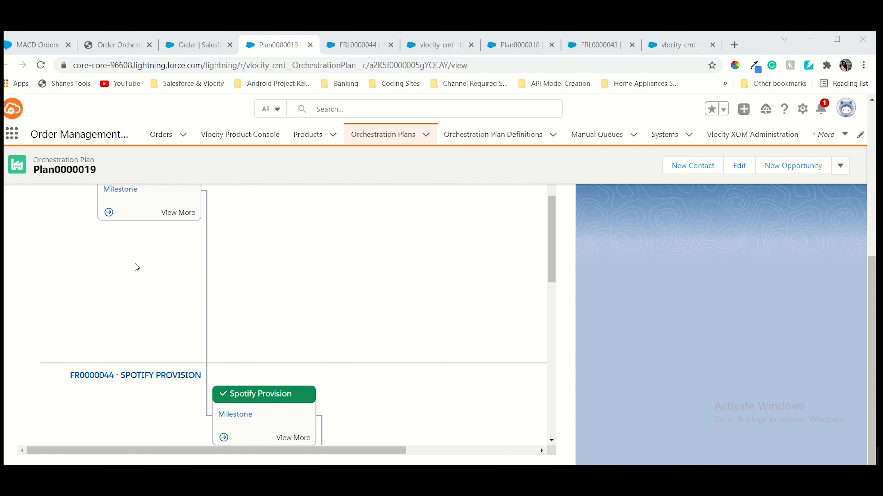
scroll(137, 267, "up", 2)
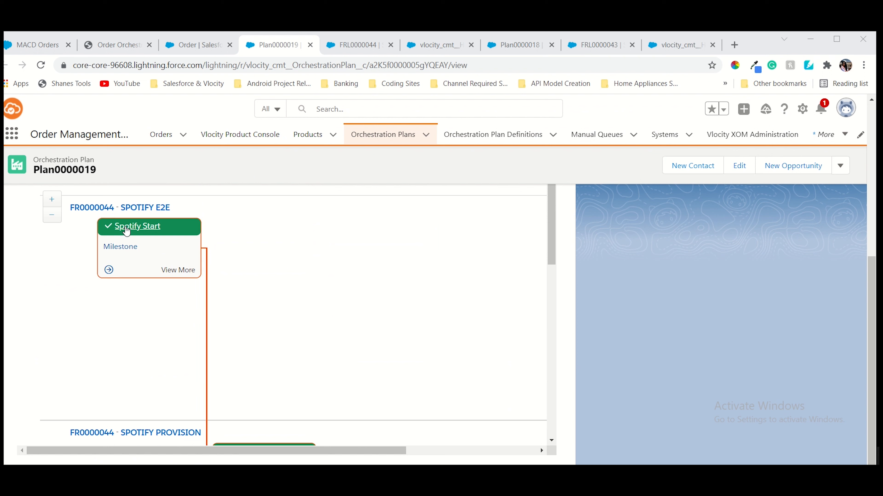
scroll(146, 237, "down", 2)
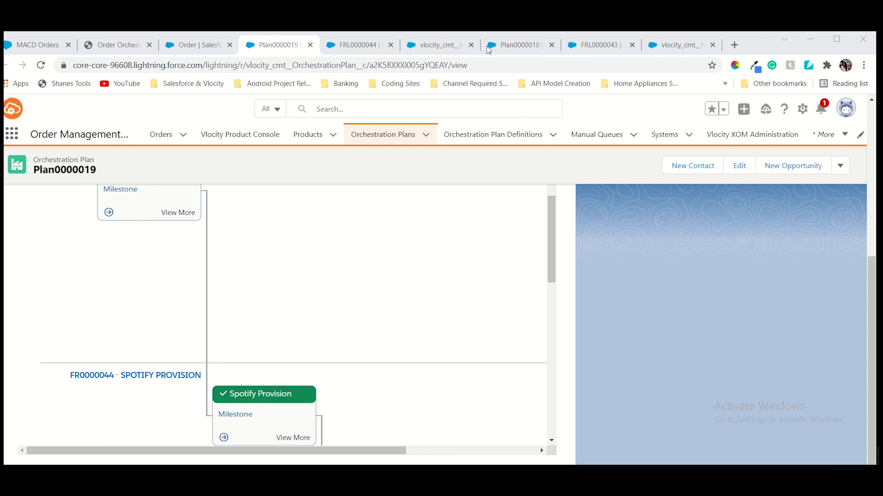
After a glance at the guide, confirm Billing Activate completed and Billing Deactivate skipped
left_click(115, 45)
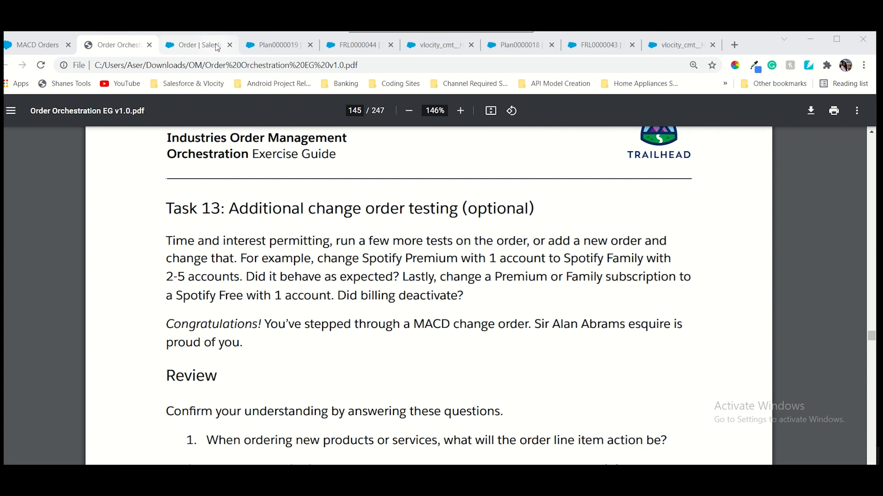
left_click(213, 44)
left_click(291, 44)
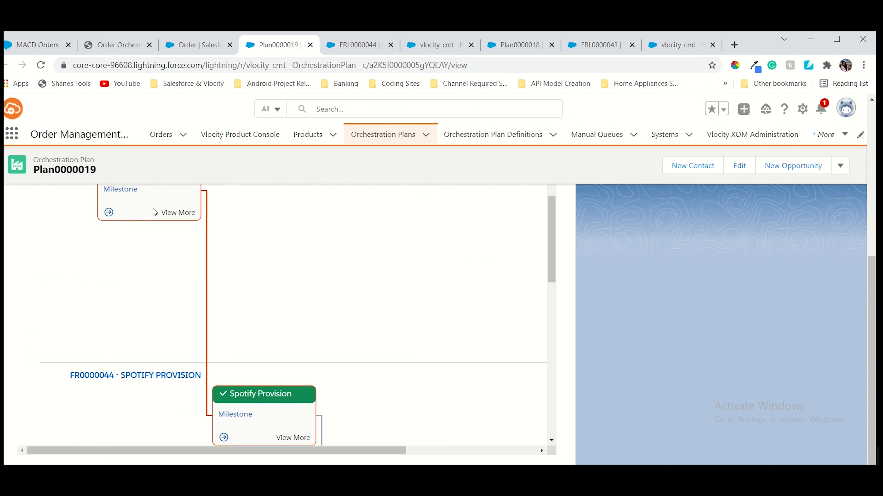
scroll(161, 255, "up", 2)
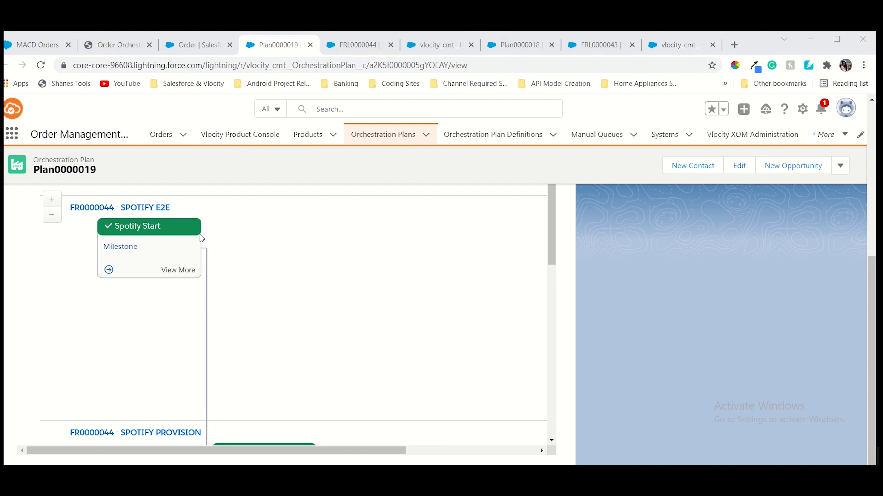
scroll(209, 253, "down", 3)
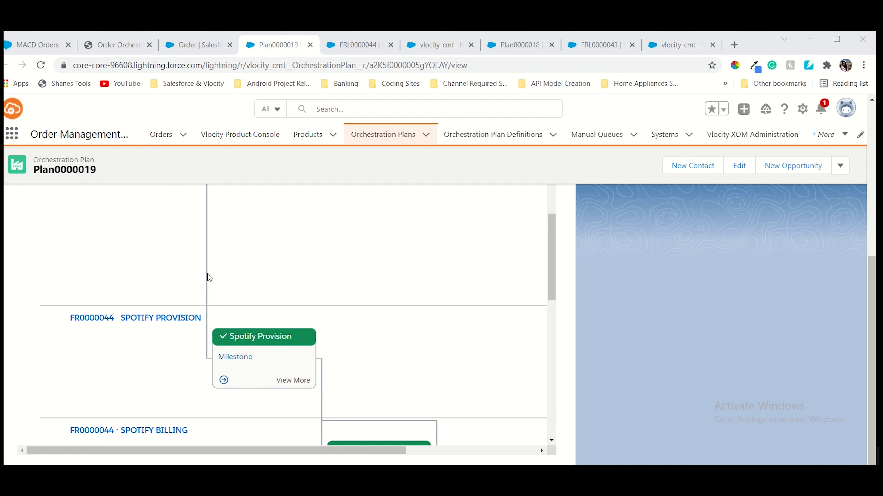
scroll(202, 276, "down", 6)
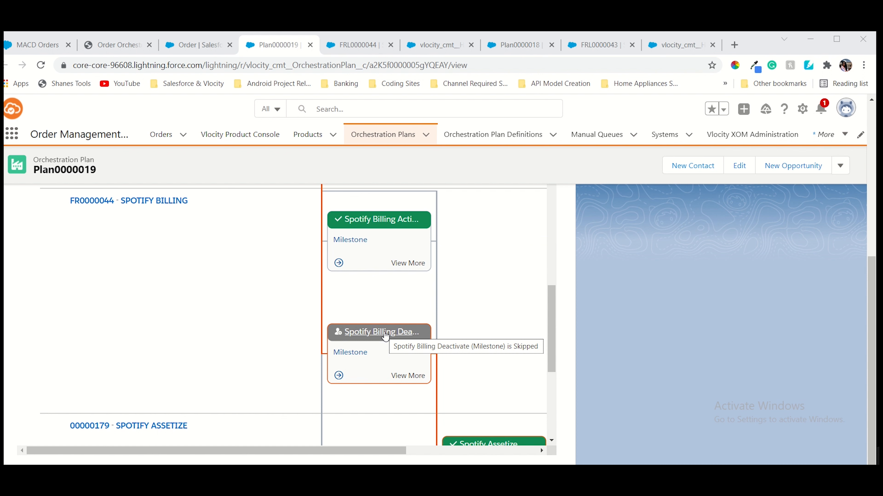
Confirm Plan0000019's Spotify Assetize and FR0000044 SMS Upgrade milestones completed, with Billing Deactivate skipped
scroll(384, 333, "up", 3)
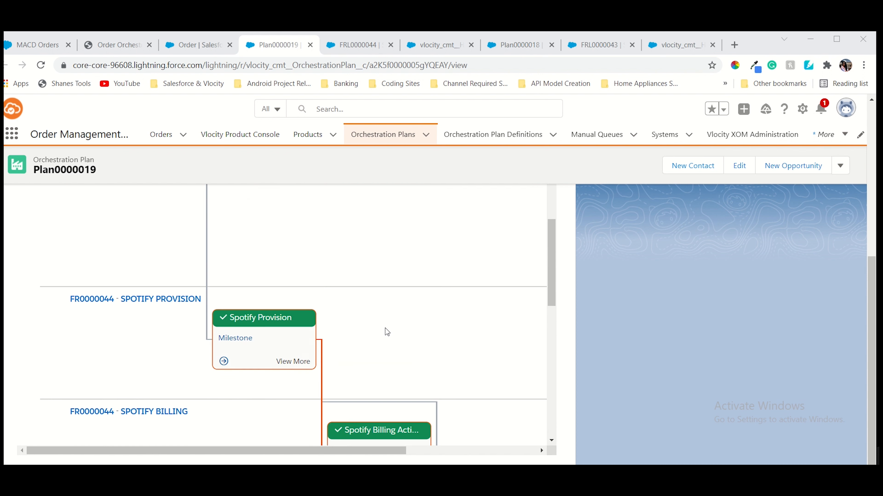
scroll(289, 363, "down", 3)
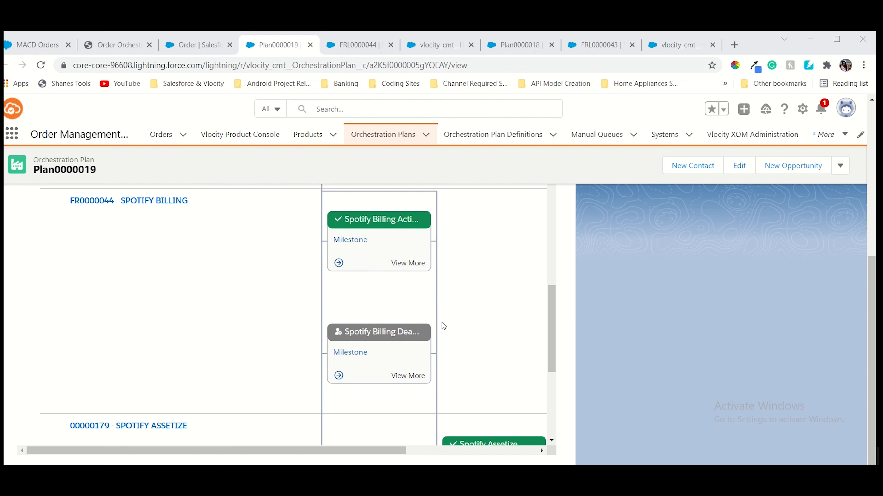
scroll(441, 322, "down", 8)
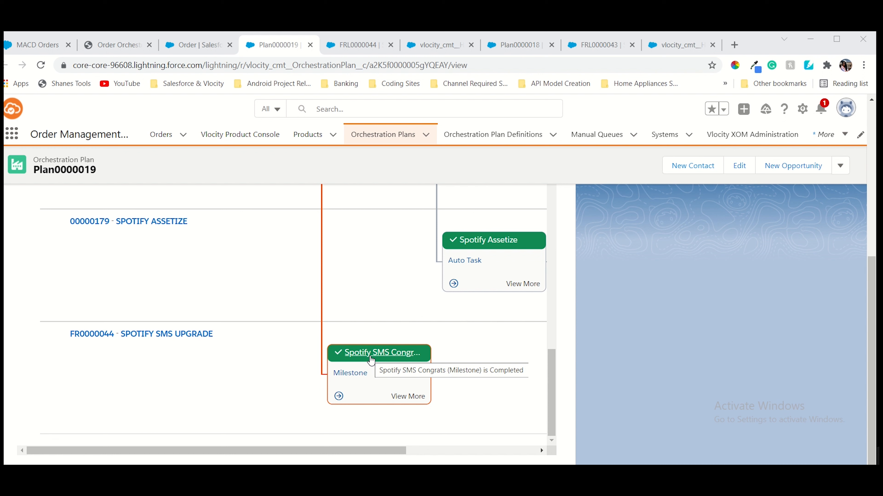
scroll(371, 360, "up", 8)
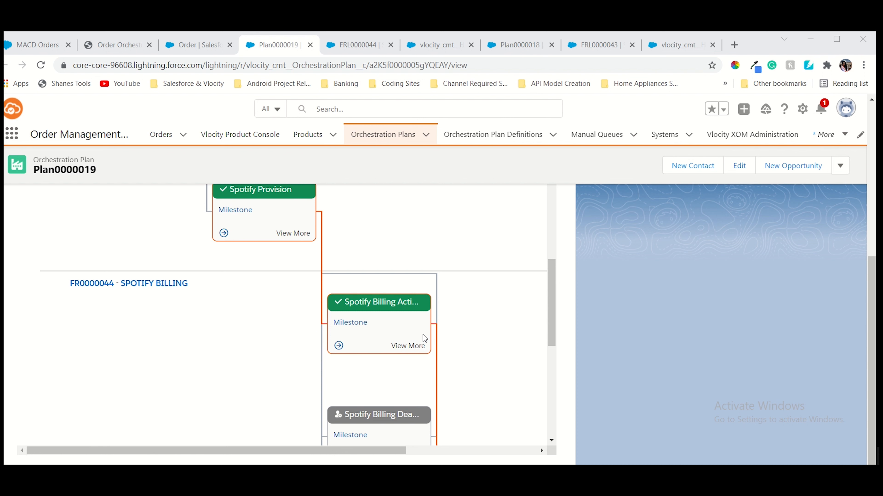
scroll(422, 335, "down", 3)
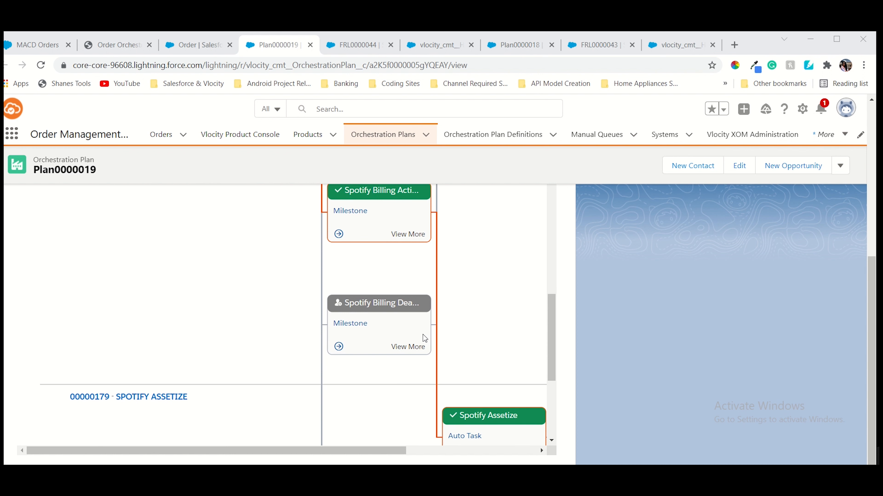
scroll(369, 228, "up", 2)
scroll(262, 203, "up", 3)
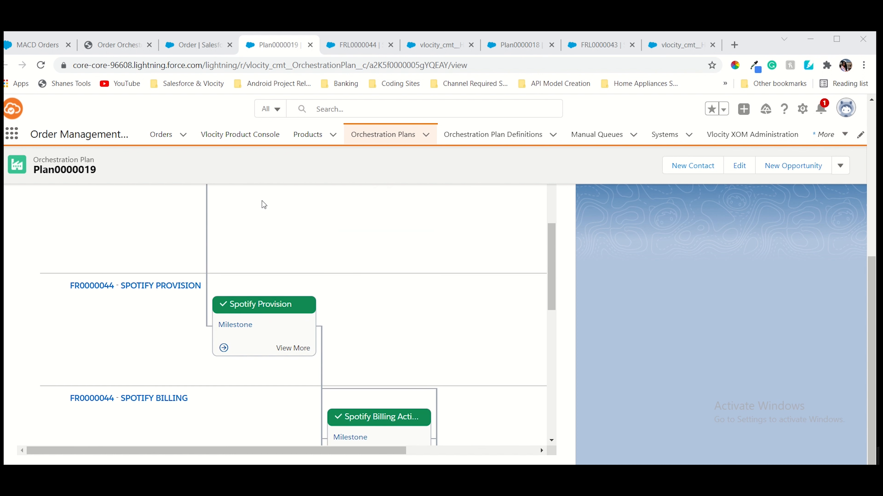
scroll(336, 339, "down", 4)
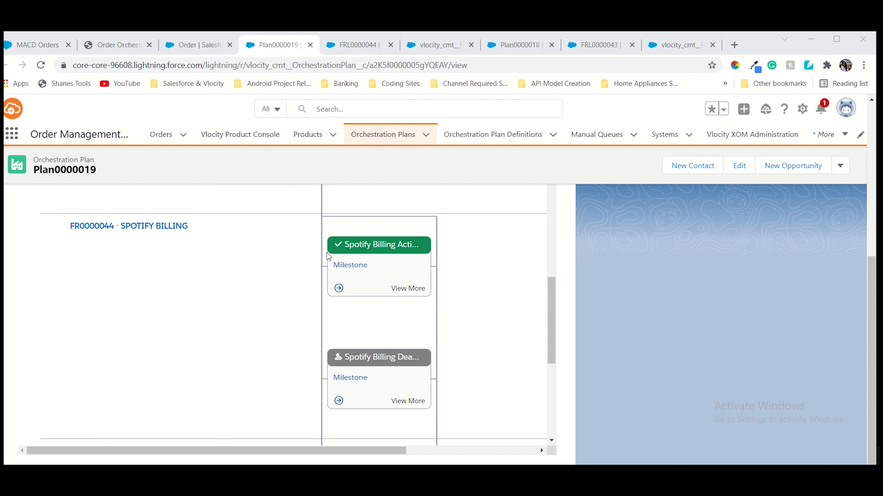
scroll(329, 258, "down", 5)
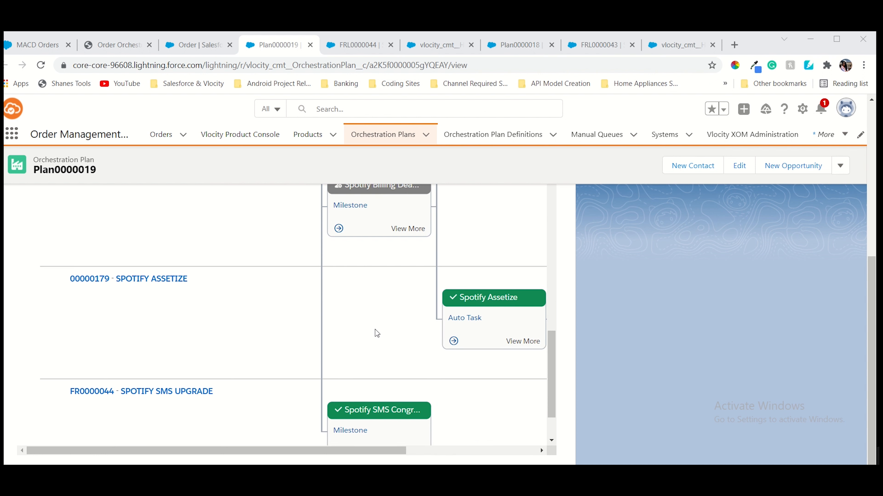
scroll(374, 331, "down", 2)
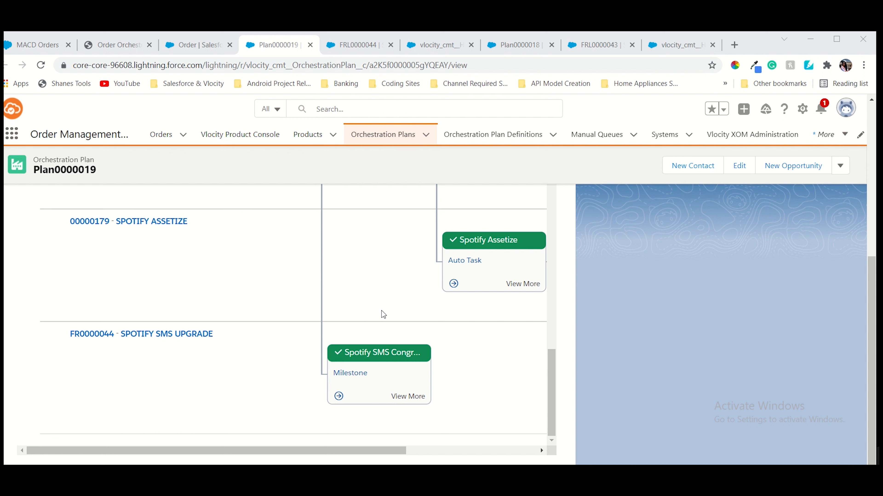
scroll(348, 299, "up", 2)
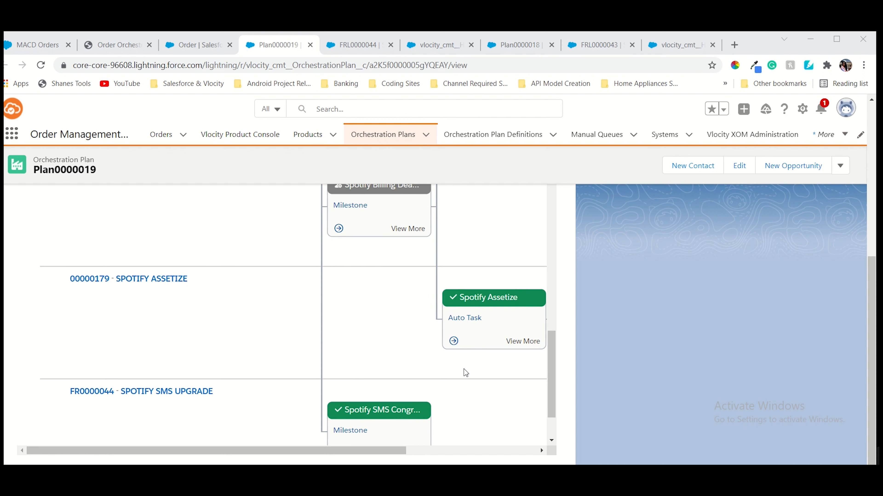
scroll(465, 371, "down", 2)
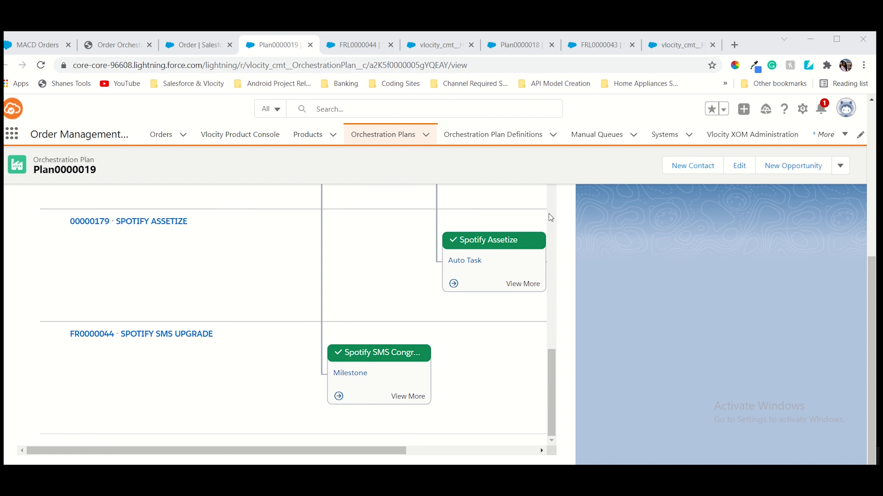
left_click(152, 48)
Open the Edit form for order 00000179 from the Recently Viewed orders list
scroll(442, 238, "down", 3)
scroll(444, 247, "up", 15)
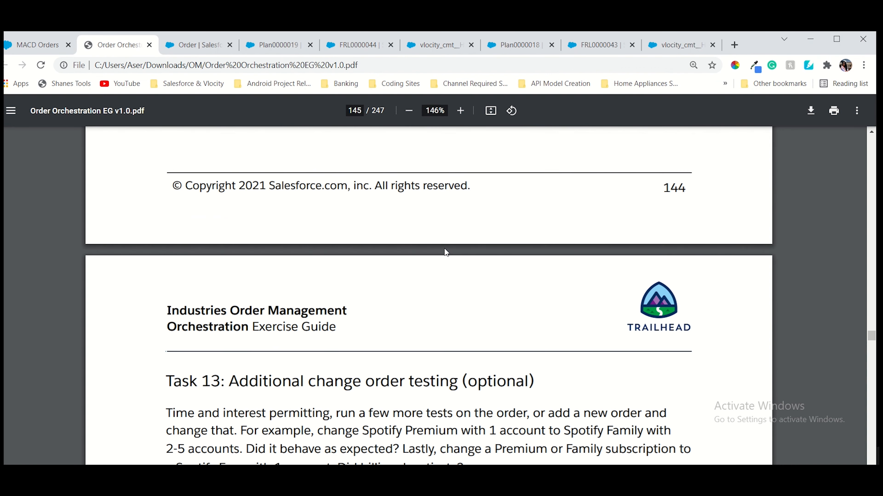
left_click(199, 46)
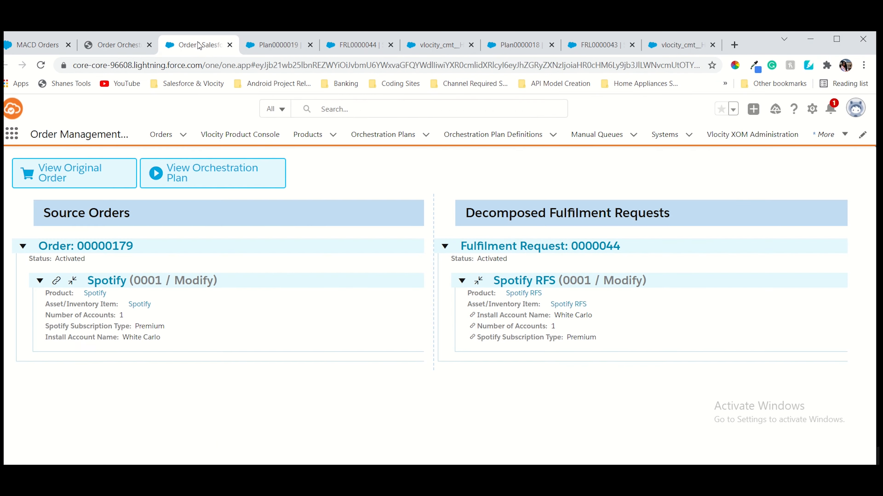
left_click(163, 139)
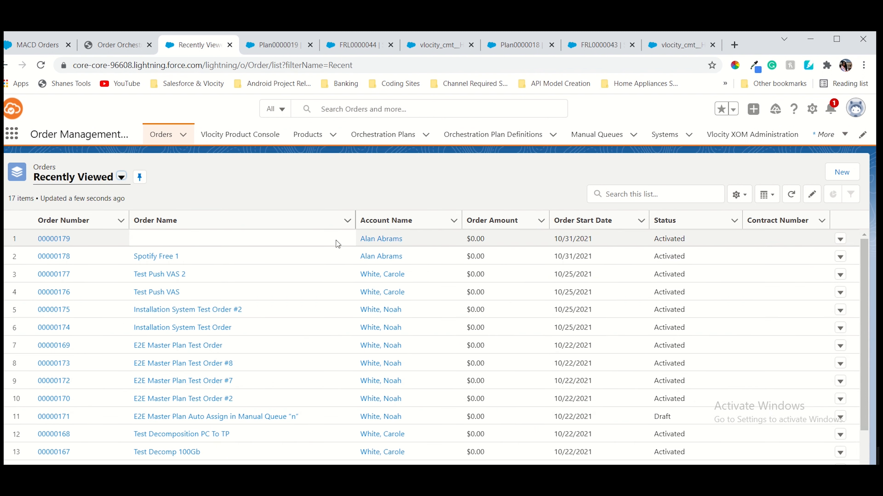
left_click(840, 240)
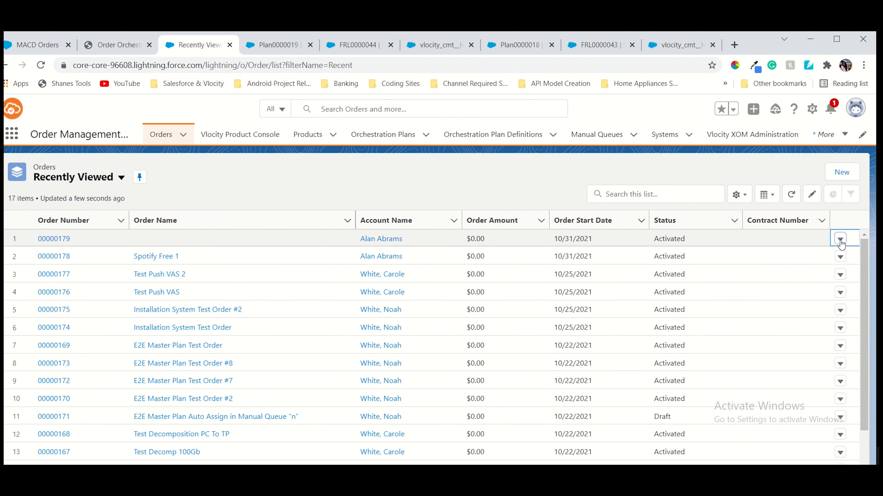
left_click(800, 258)
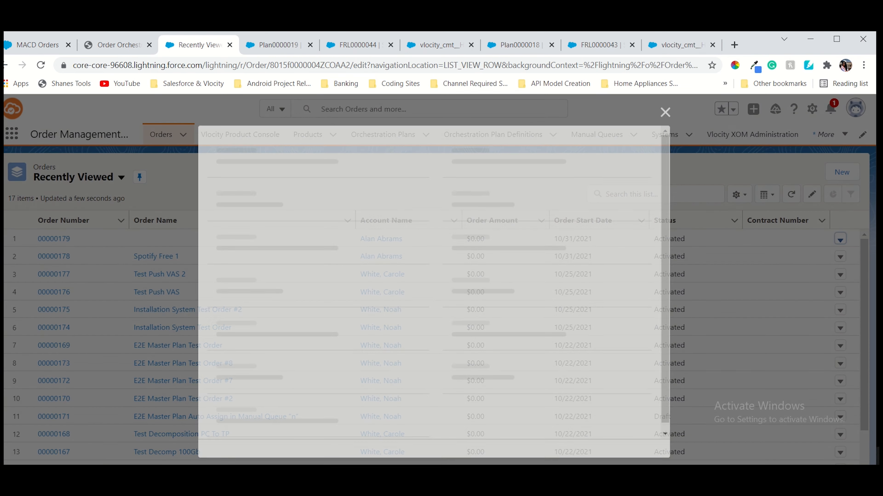
left_click(115, 51)
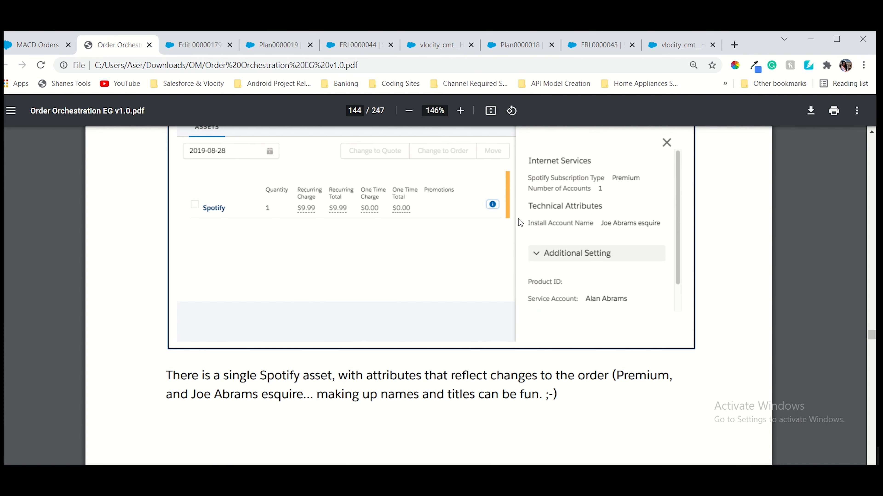
scroll(519, 218, "up", 5)
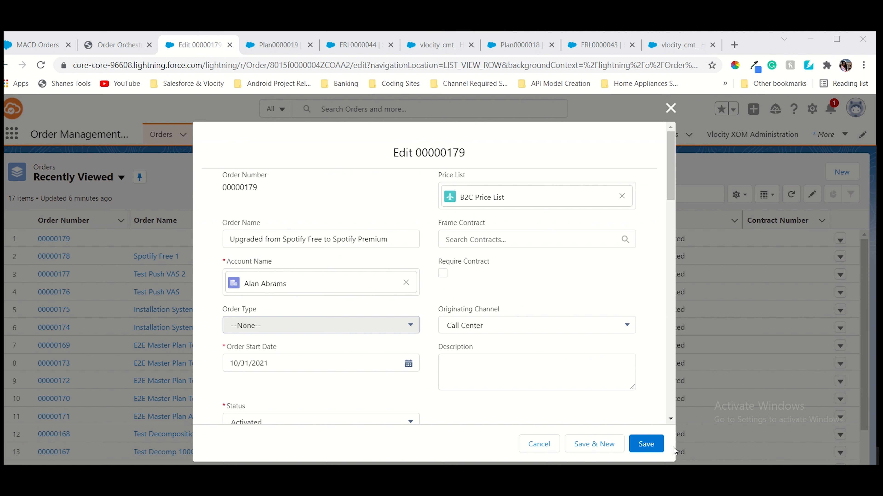
Save order 00000179's edits and return to the guide's step 6 on page 142
left_click(644, 444)
left_click(643, 441)
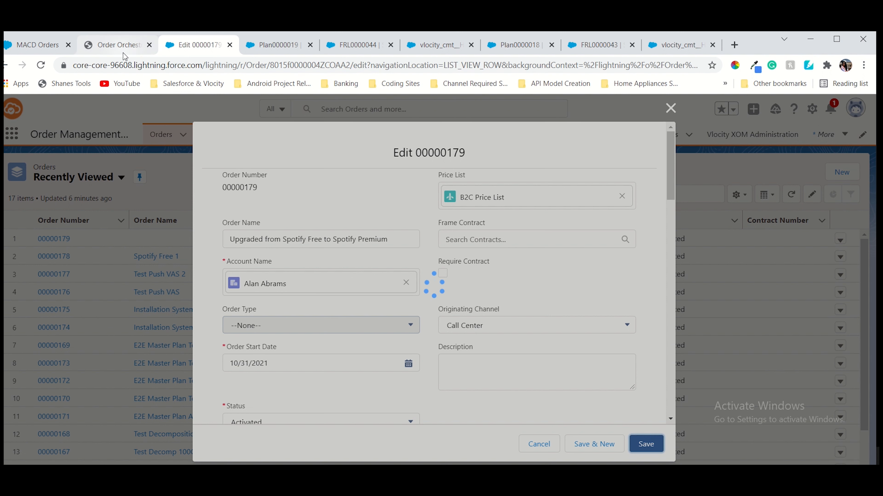
left_click(118, 45)
scroll(581, 249, "down", 15)
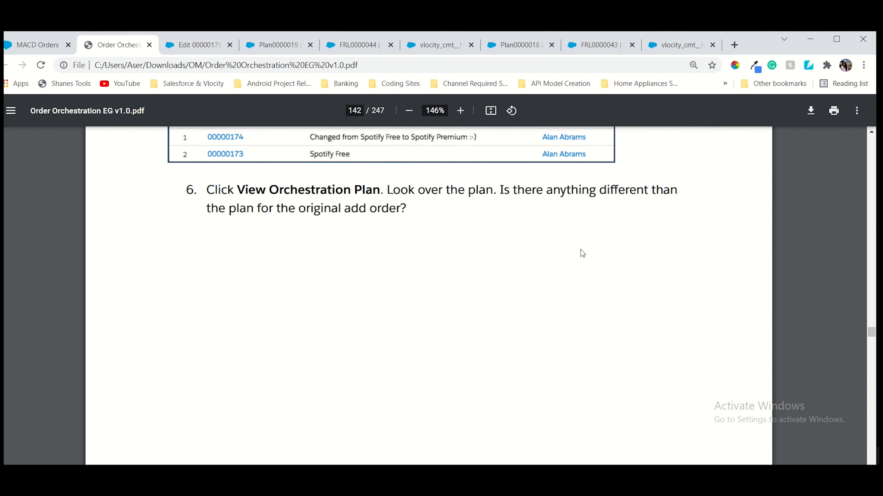
Read the guide down to the four Review questions on page 145, then revisit the Orders list
scroll(580, 249, "up", 5)
scroll(581, 250, "down", 10)
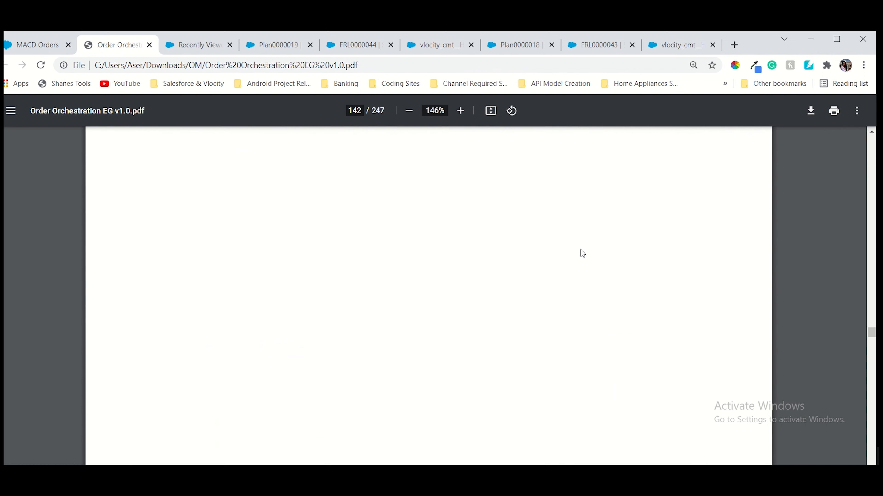
scroll(581, 250, "down", 15)
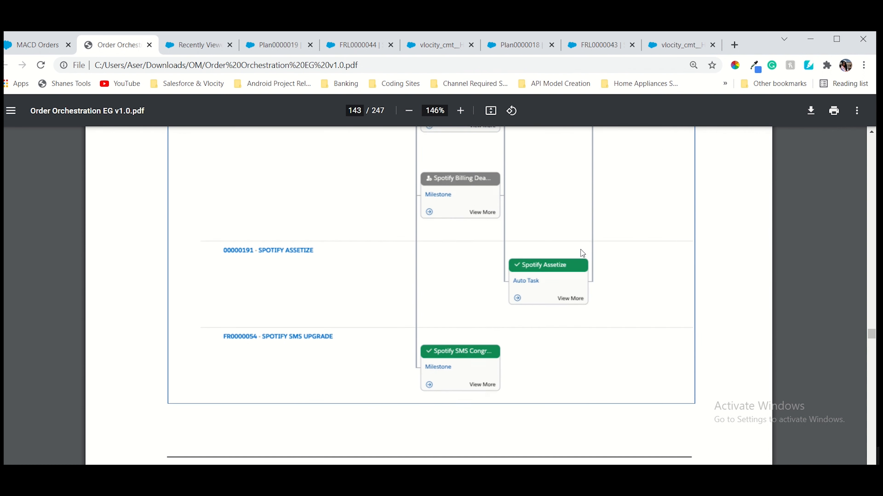
scroll(581, 251, "down", 5)
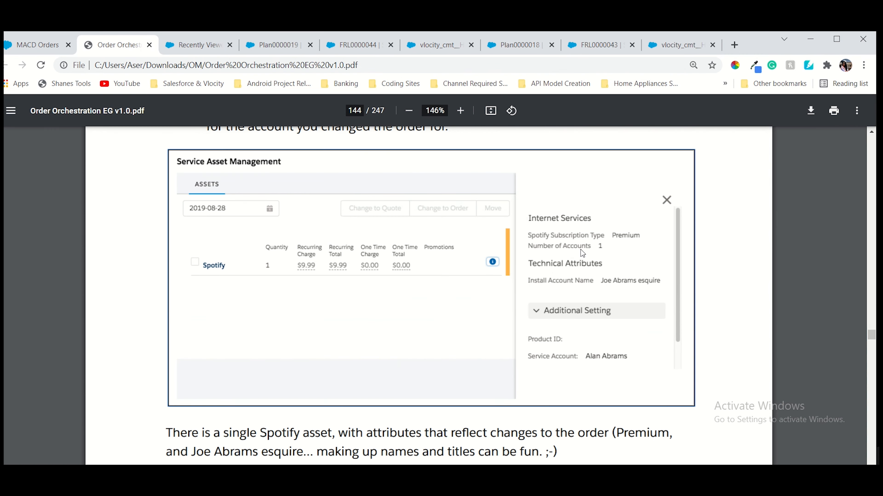
scroll(581, 250, "down", 10)
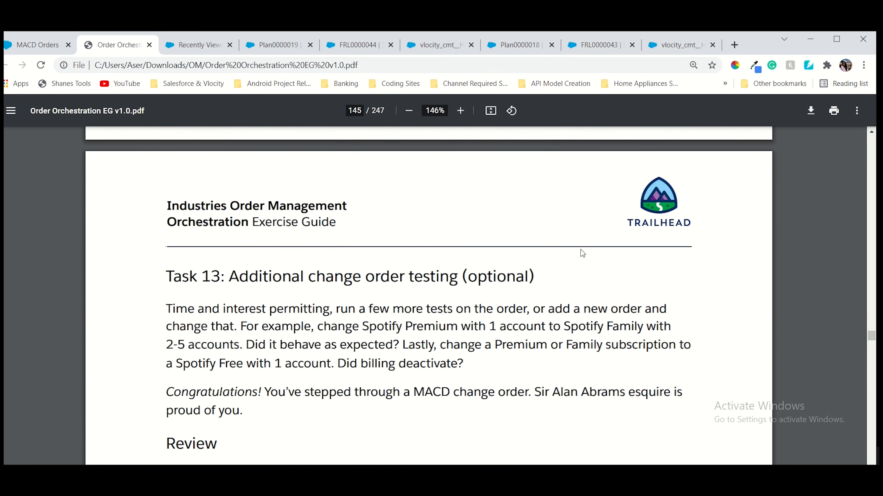
scroll(581, 252, "down", 5)
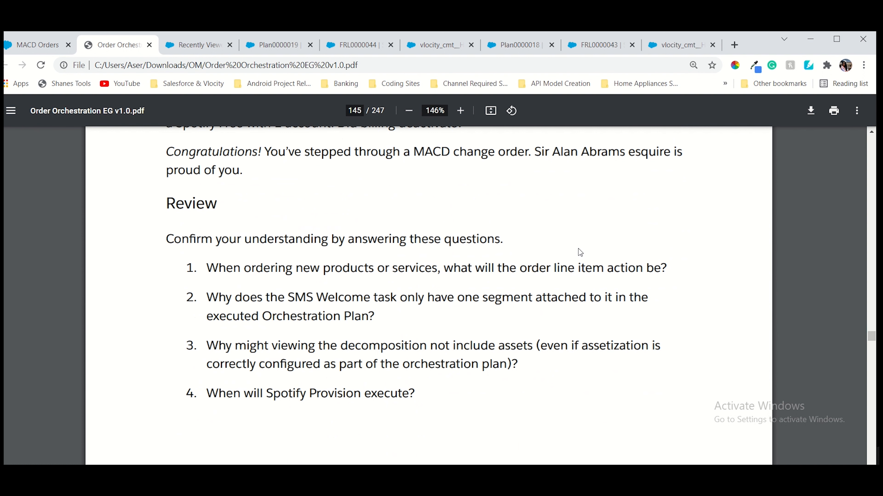
scroll(578, 252, "down", 10)
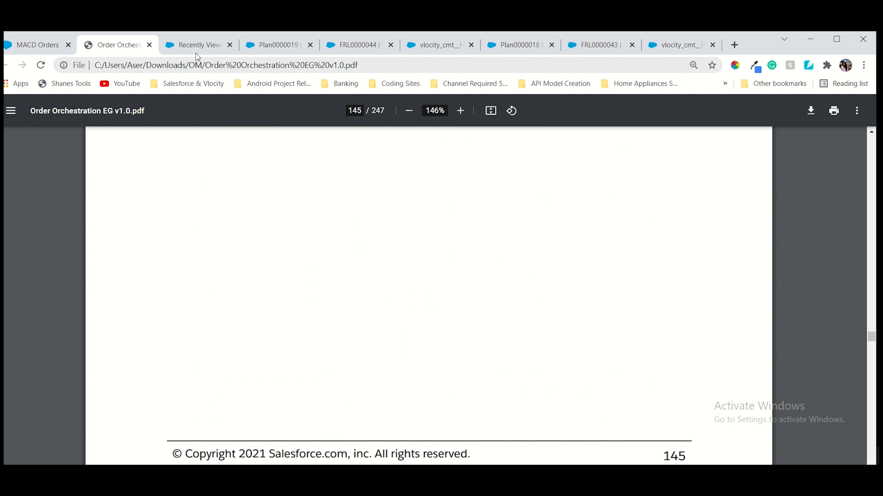
left_click(197, 46)
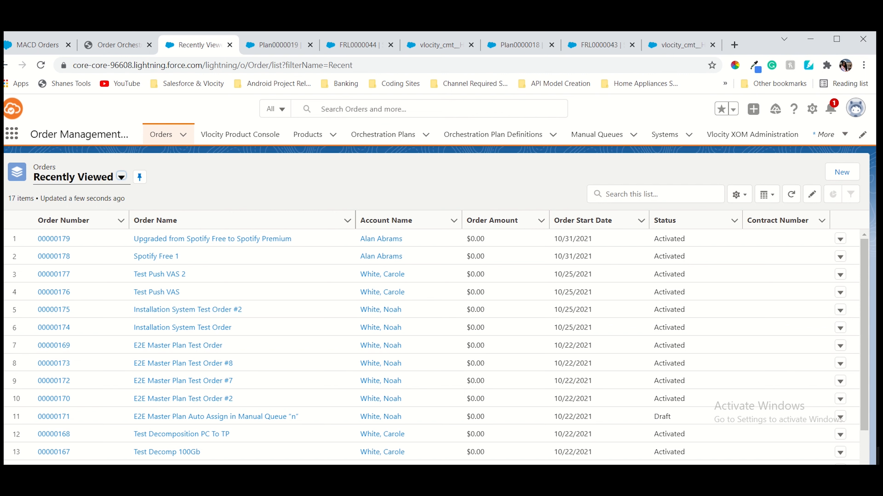
Review Plan0000019's diagram, confirming FR0000044's Spotify Provision and Billing Activate milestones are completed
left_click(278, 45)
scroll(205, 358, "up", 15)
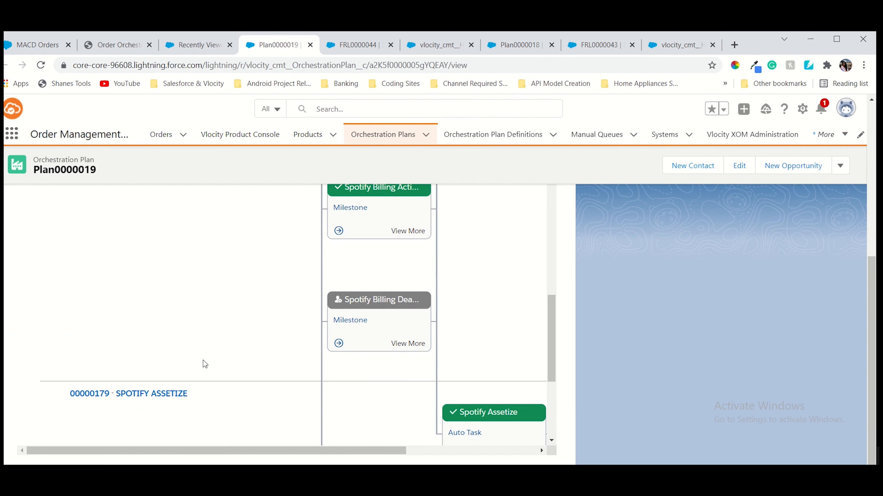
scroll(209, 355, "up", 2)
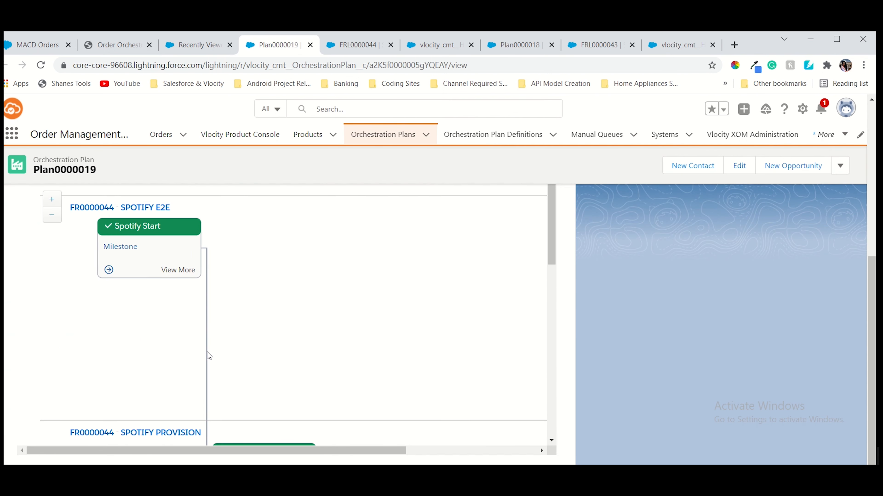
scroll(208, 355, "down", 8)
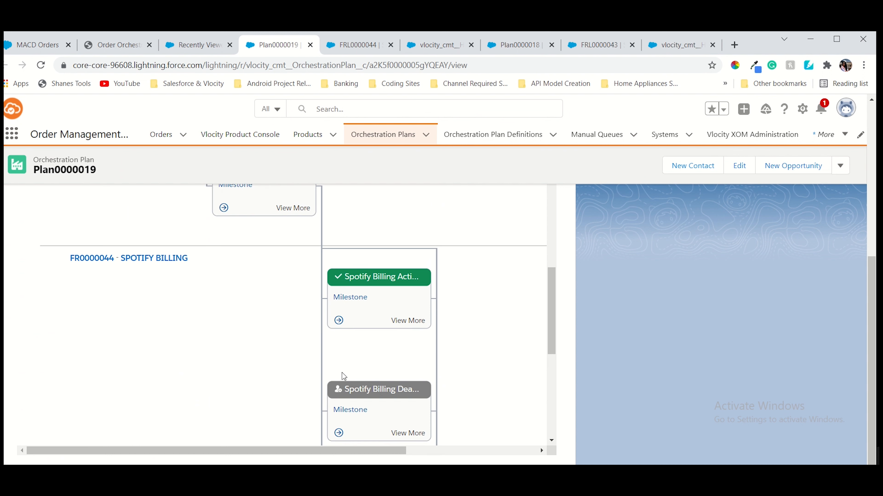
scroll(340, 373, "down", 5)
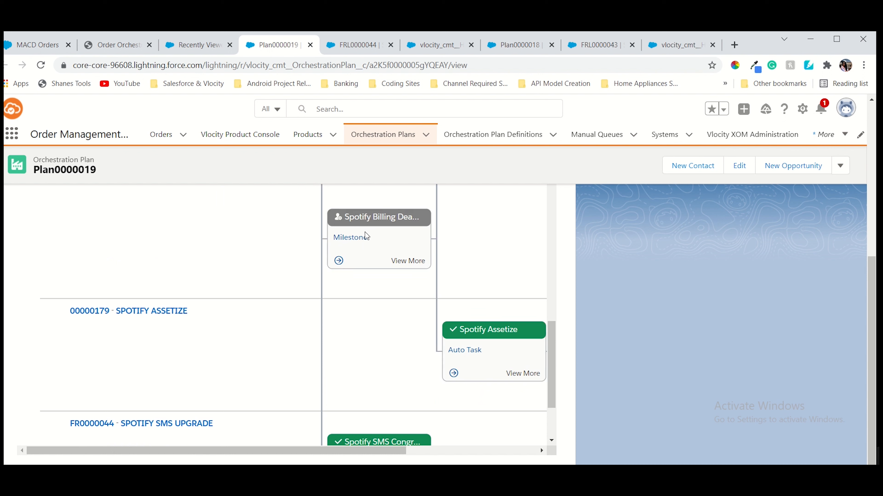
scroll(367, 252, "up", 3)
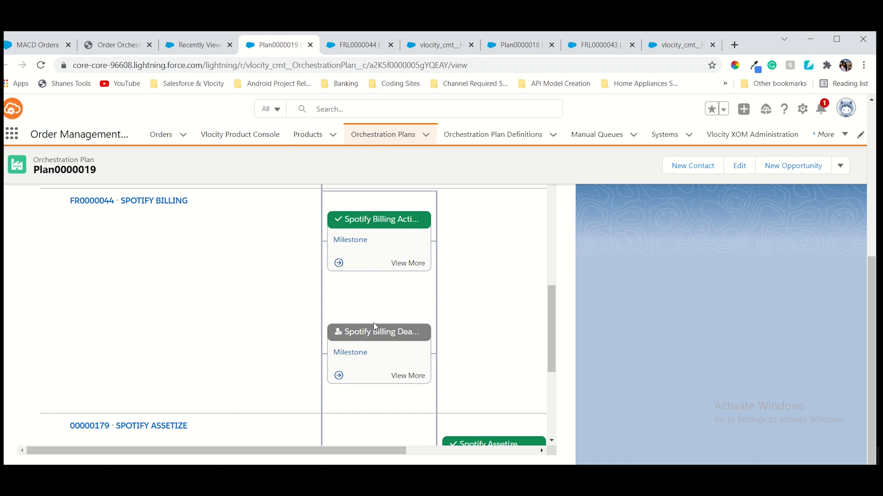
scroll(374, 323, "up", 10)
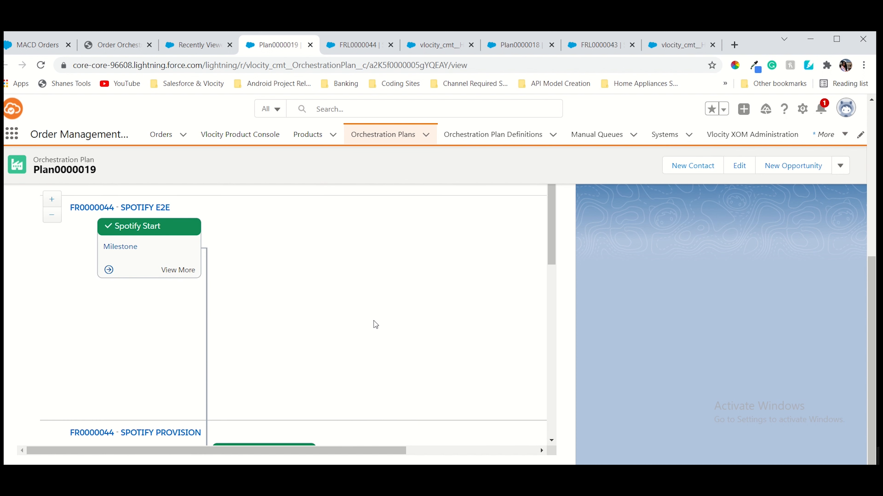
scroll(374, 321, "down", 5)
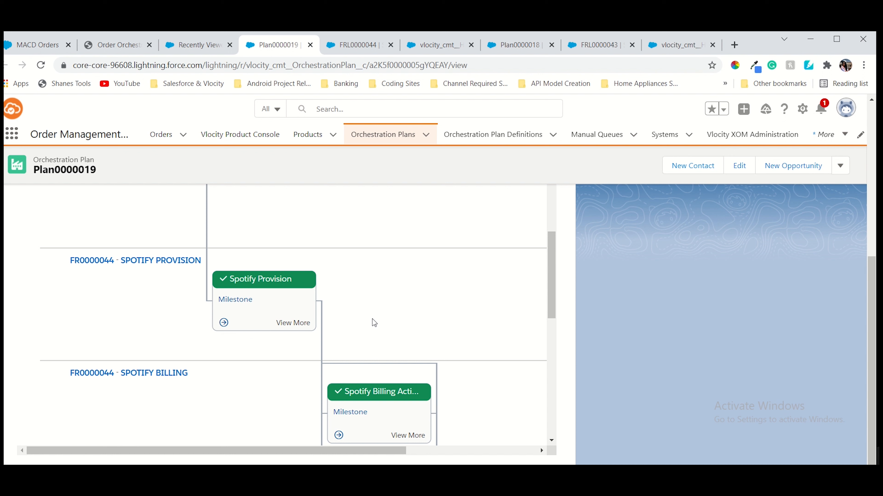
scroll(372, 319, "down", 5)
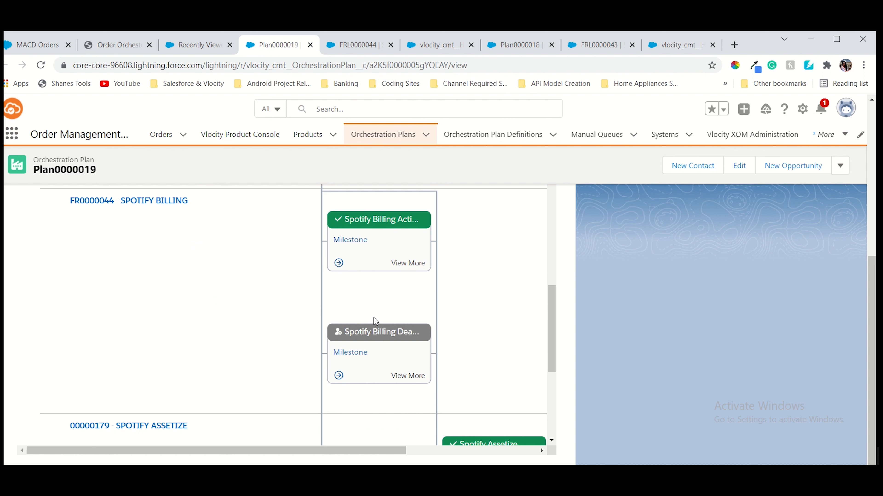
scroll(308, 311, "up", 1)
scroll(309, 310, "up", 3)
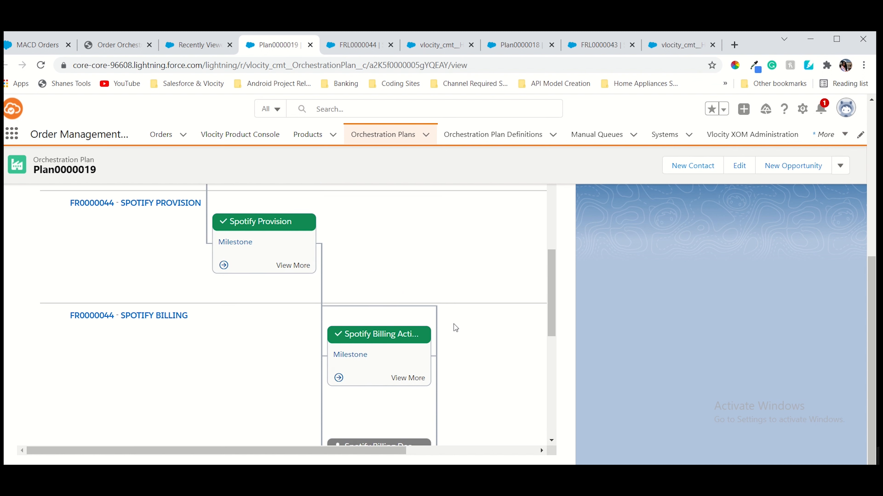
scroll(456, 328, "down", 2)
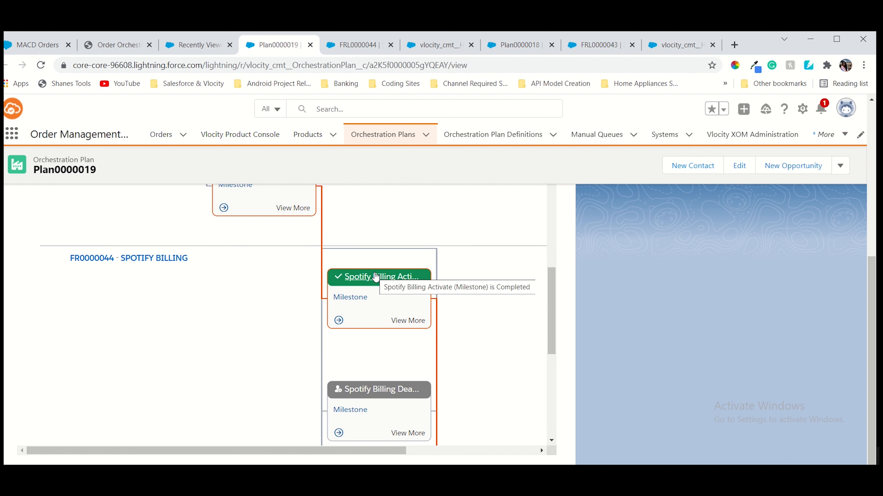
scroll(375, 277, "down", 4)
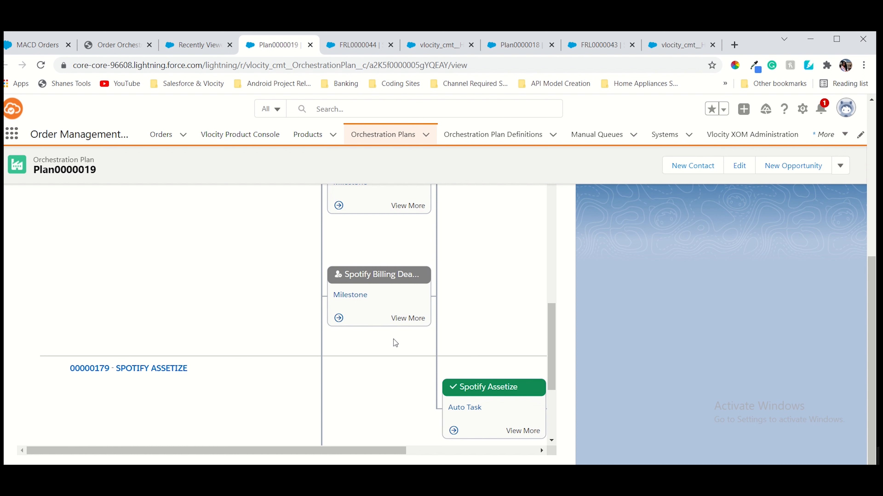
scroll(393, 339, "up", 6)
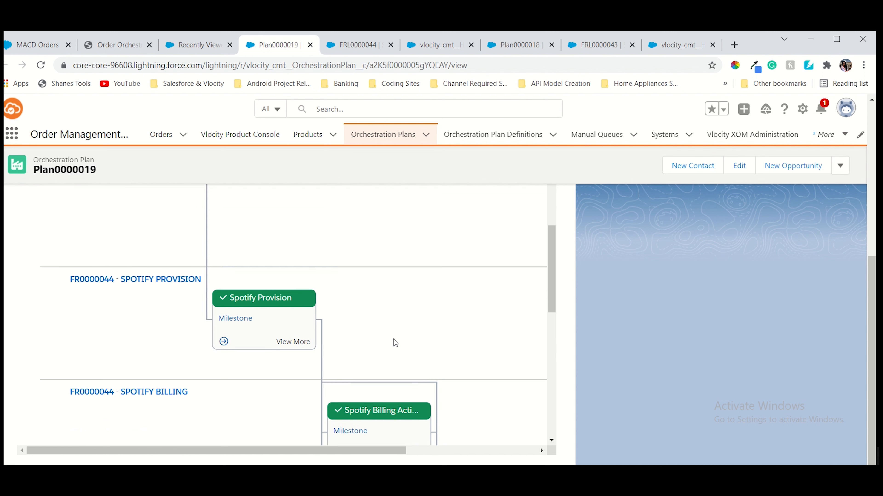
scroll(393, 339, "up", 4)
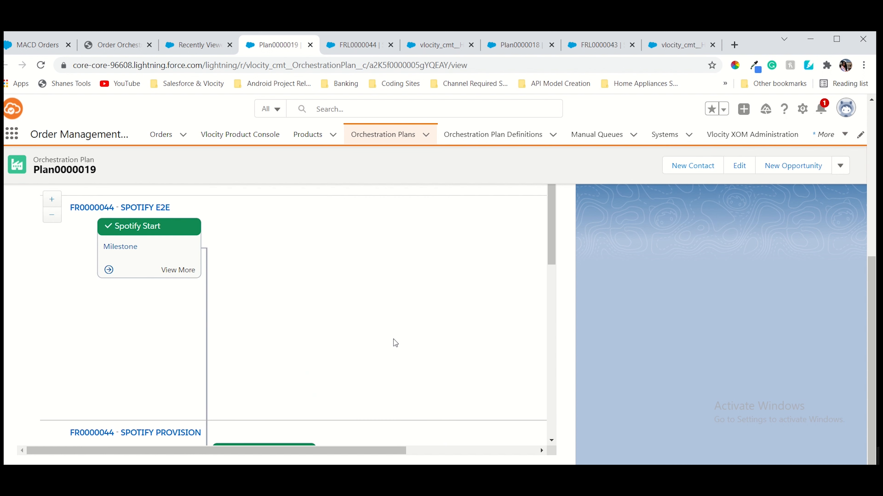
scroll(393, 339, "down", 8)
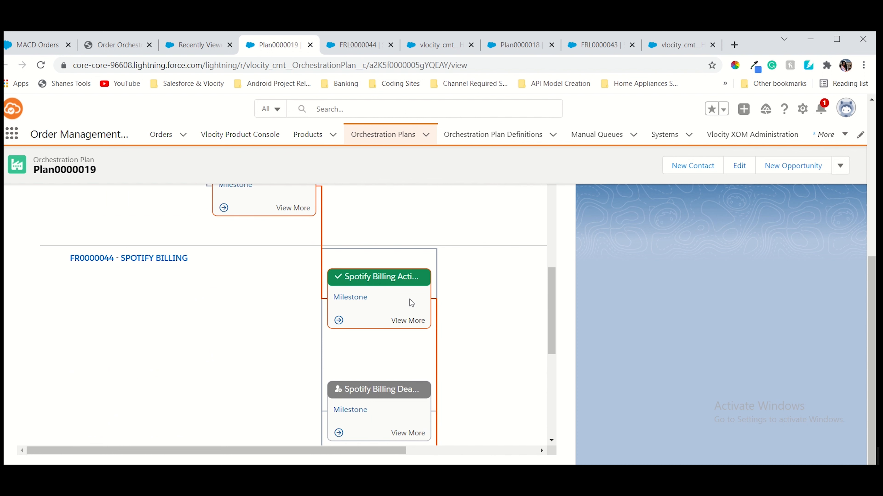
scroll(410, 299, "up", 3)
scroll(373, 248, "down", 5)
scroll(373, 252, "up", 3)
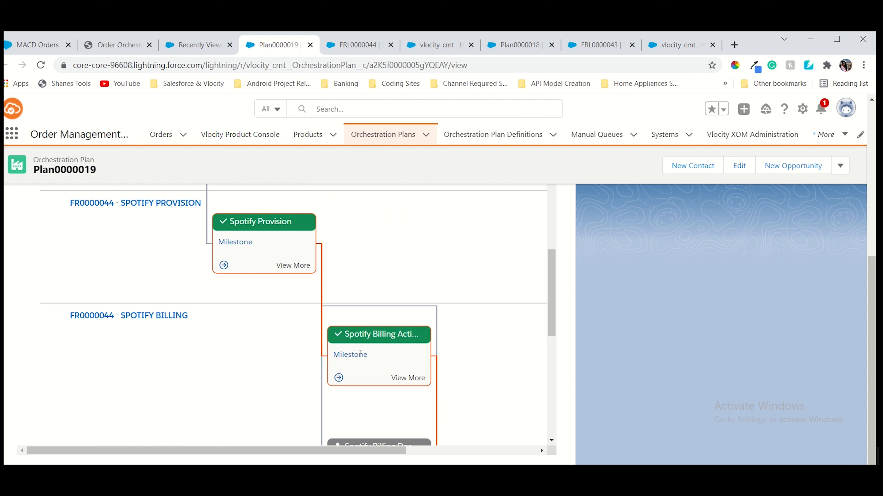
scroll(379, 381, "down", 4)
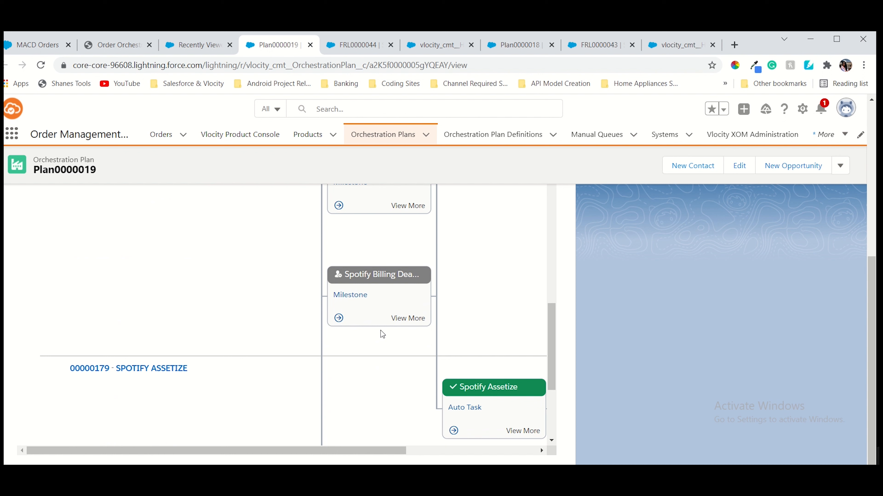
scroll(381, 331, "up", 5)
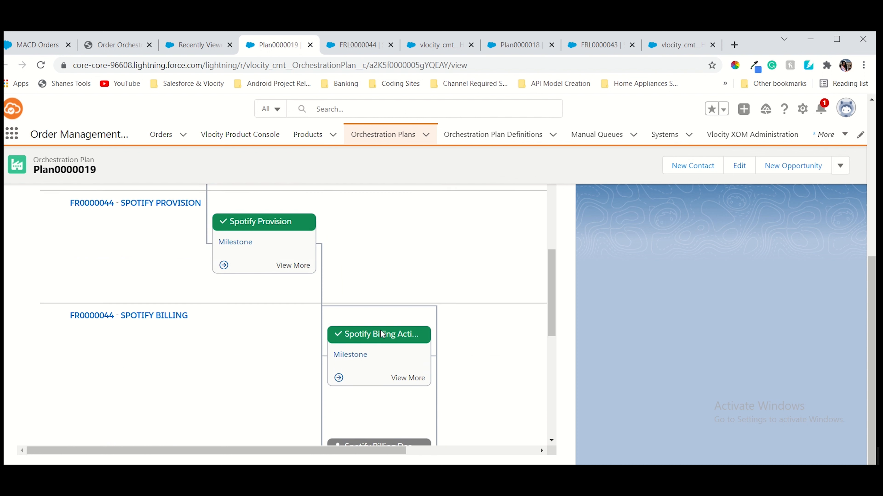
scroll(381, 330, "down", 3)
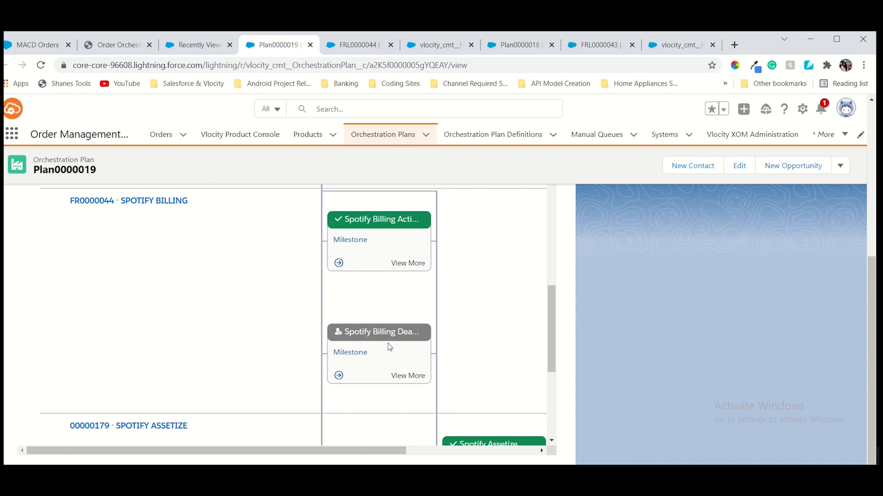
scroll(402, 340, "up", 4)
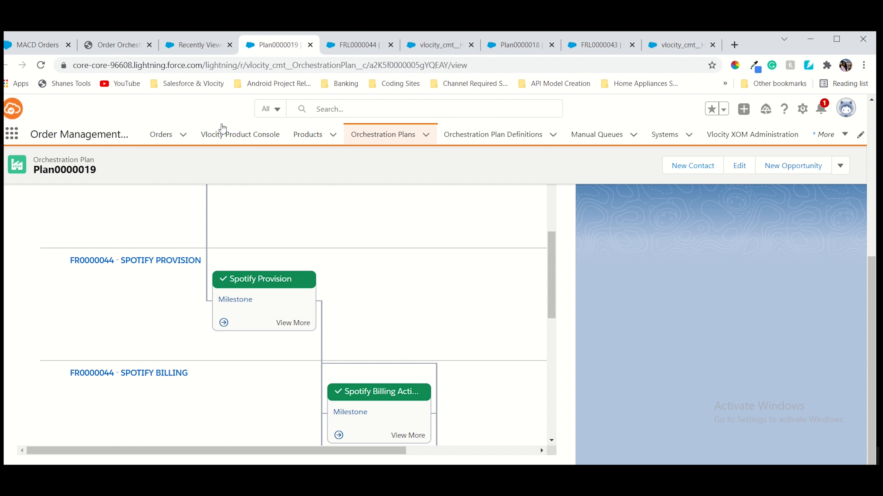
left_click(104, 44)
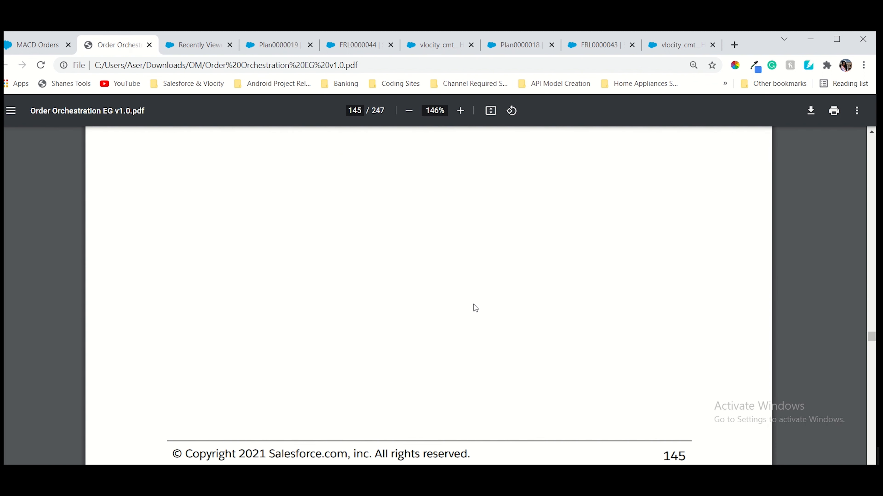
scroll(469, 311, "down", 10)
scroll(355, 270, "up", 5)
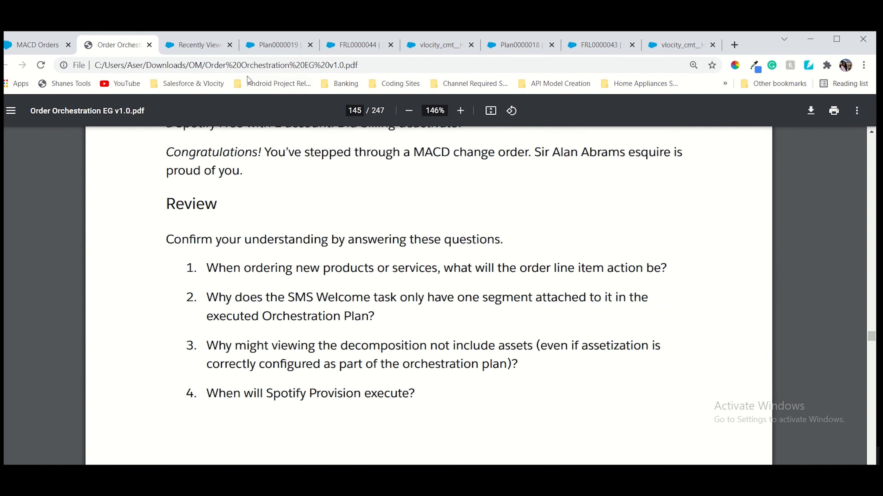
left_click(218, 50)
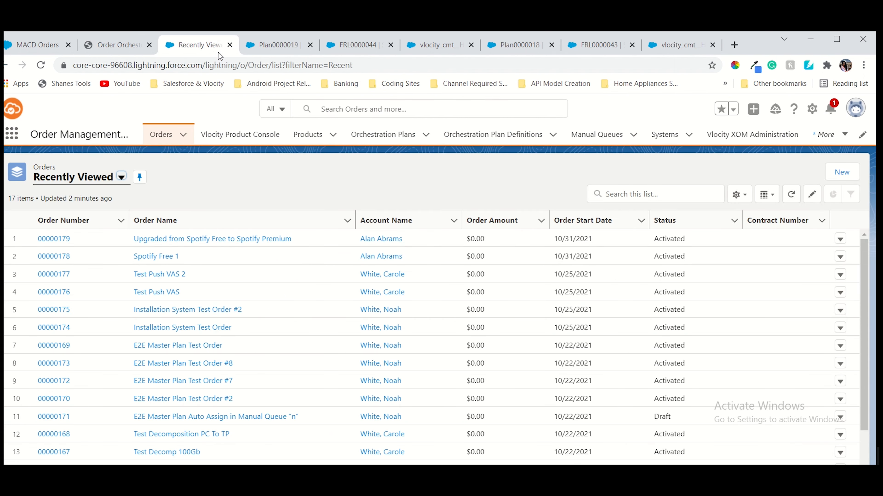
left_click(255, 52)
left_click(122, 50)
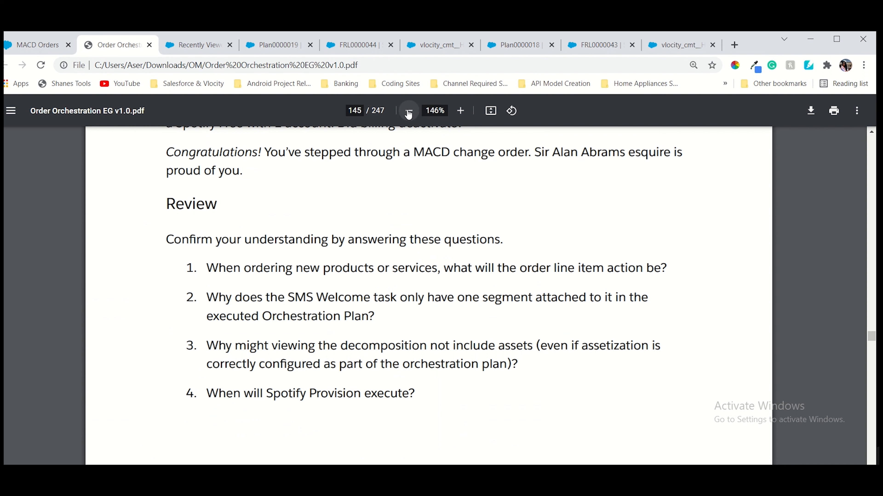
scroll(399, 244, "down", 15)
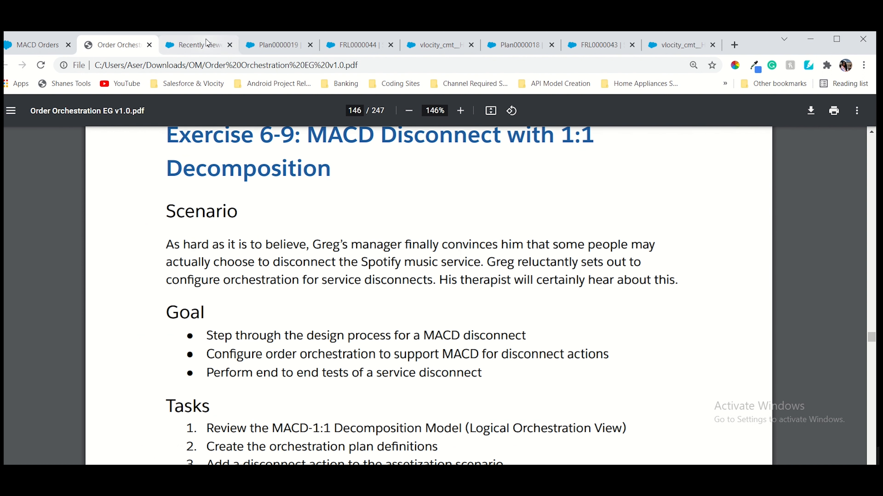
left_click(251, 48)
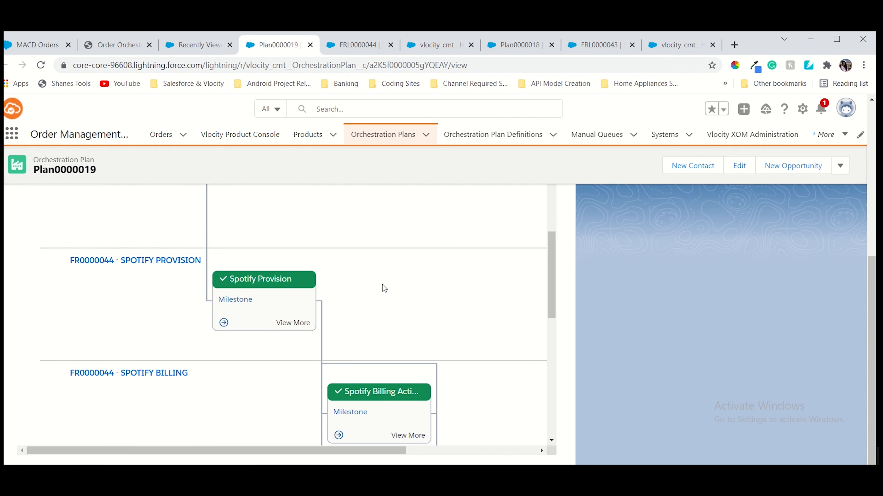